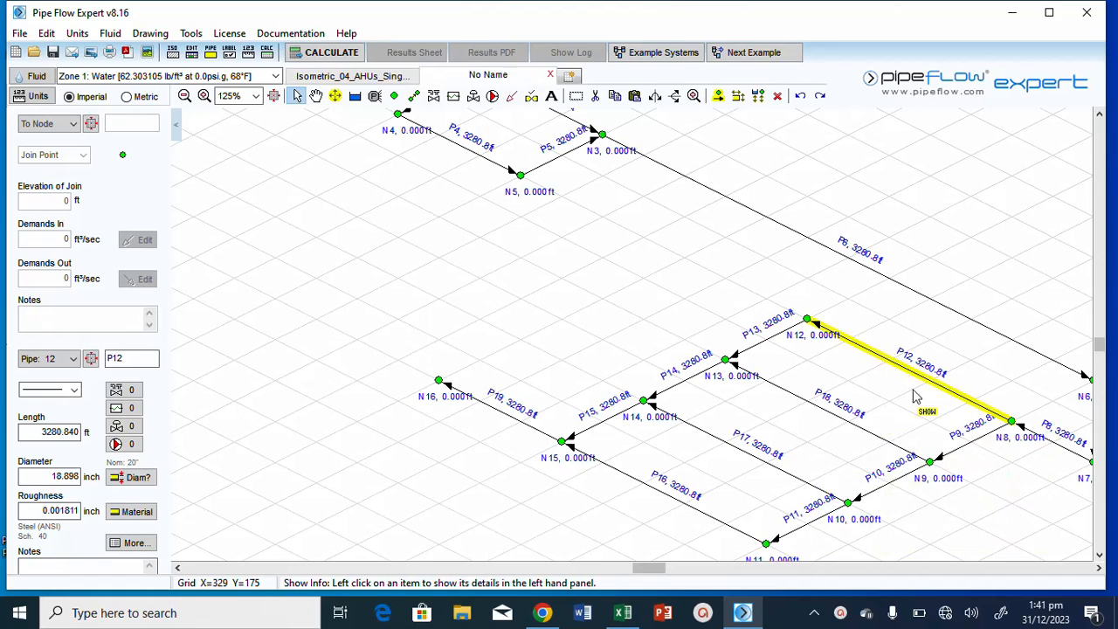
# Set pipe P12 to the 3" nominal size in Steel (ANSI) Sch. 40 and save its pipe data
pyautogui.moveTo(933, 384)
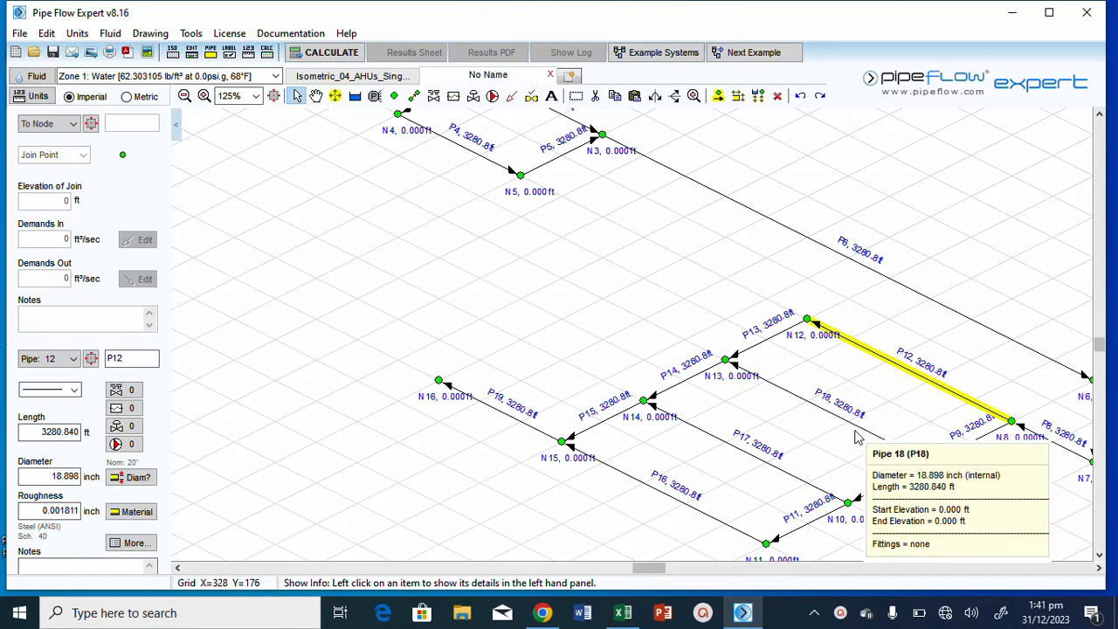
pyautogui.click(830, 410)
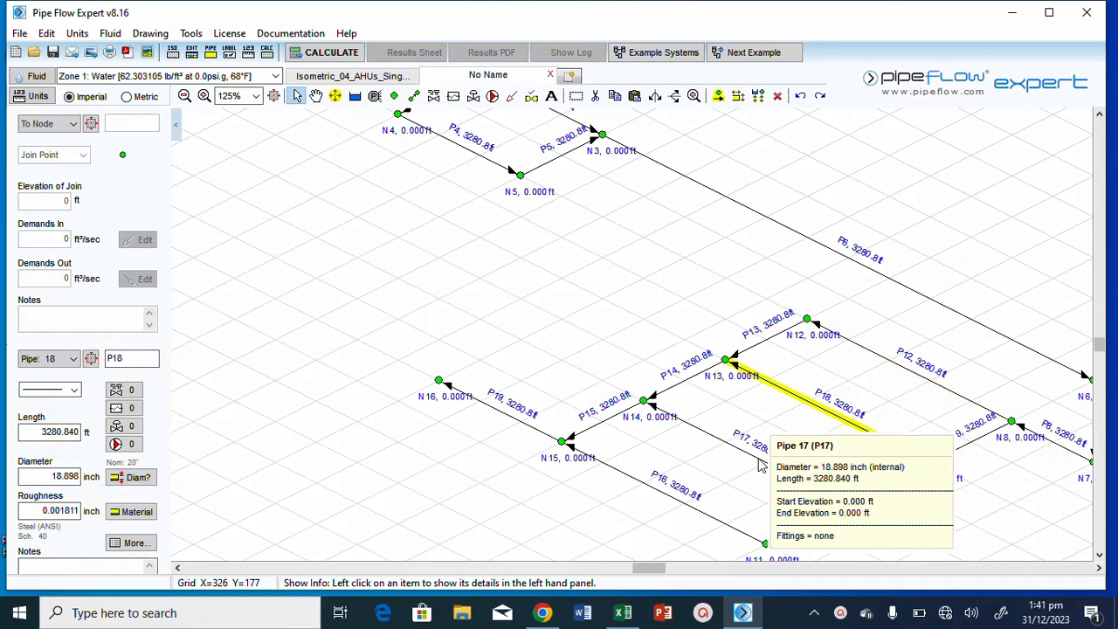
pyautogui.click(703, 513)
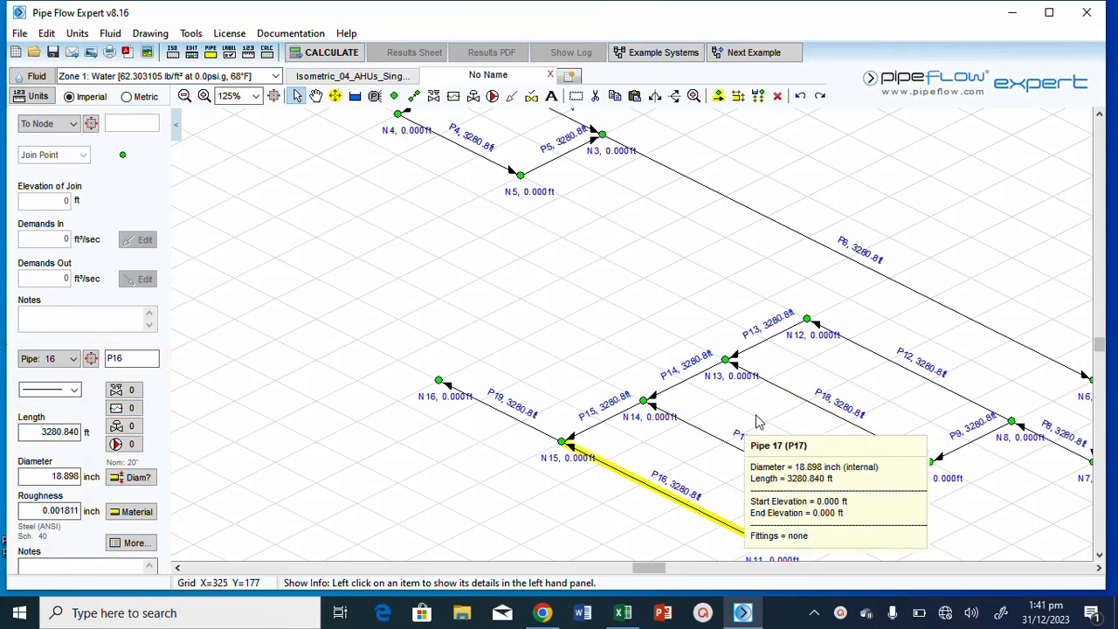
pyautogui.click(930, 387)
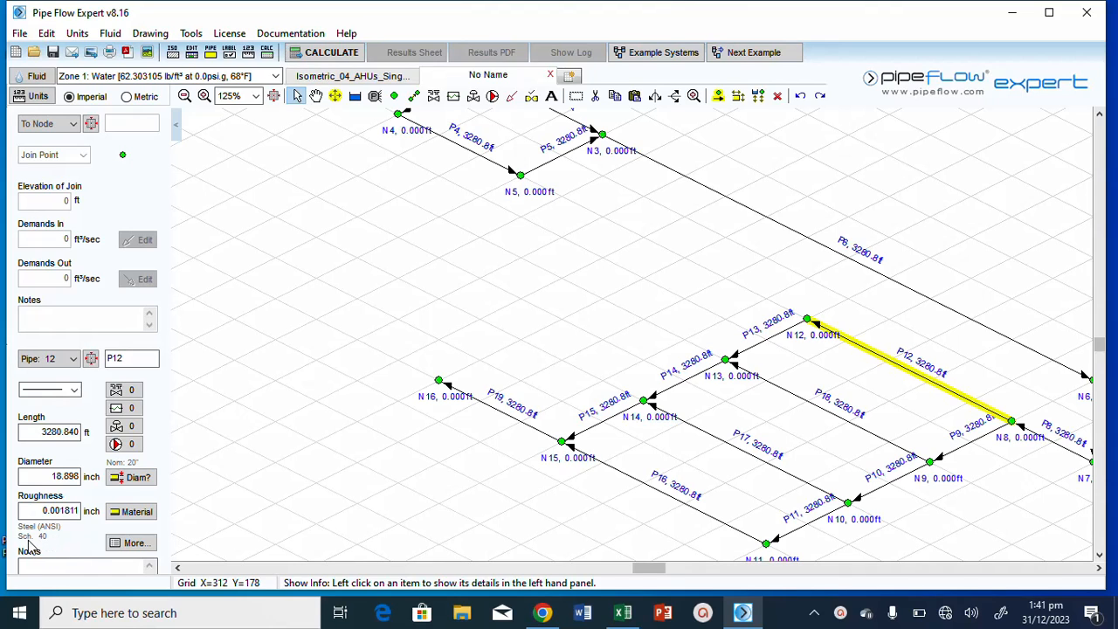
pyautogui.click(127, 483)
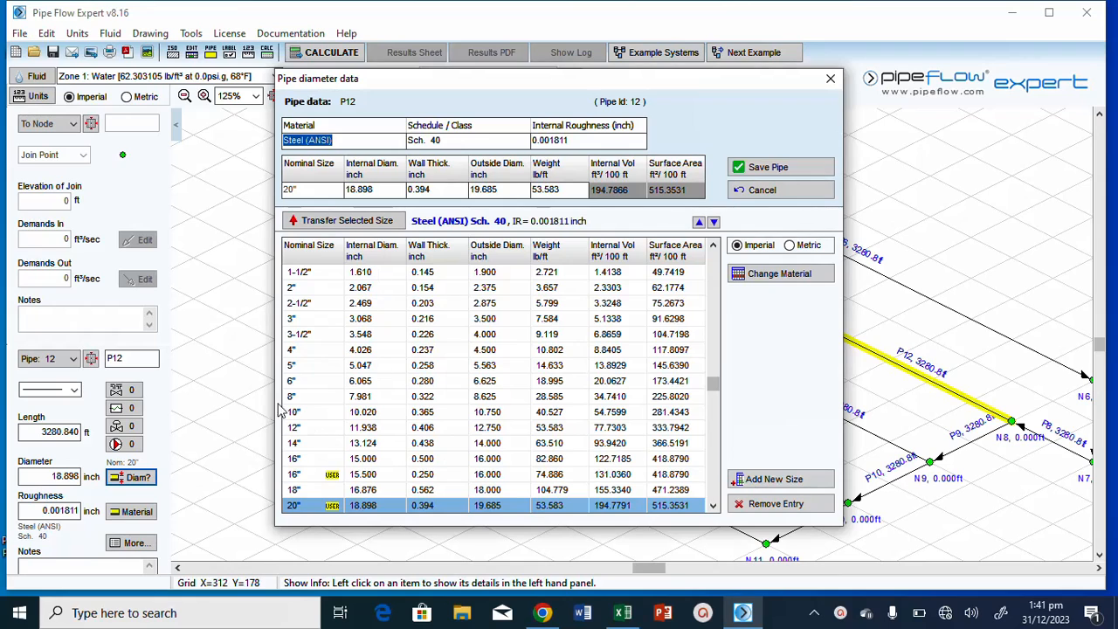
pyautogui.click(300, 321)
pyautogui.doubleClick(300, 321)
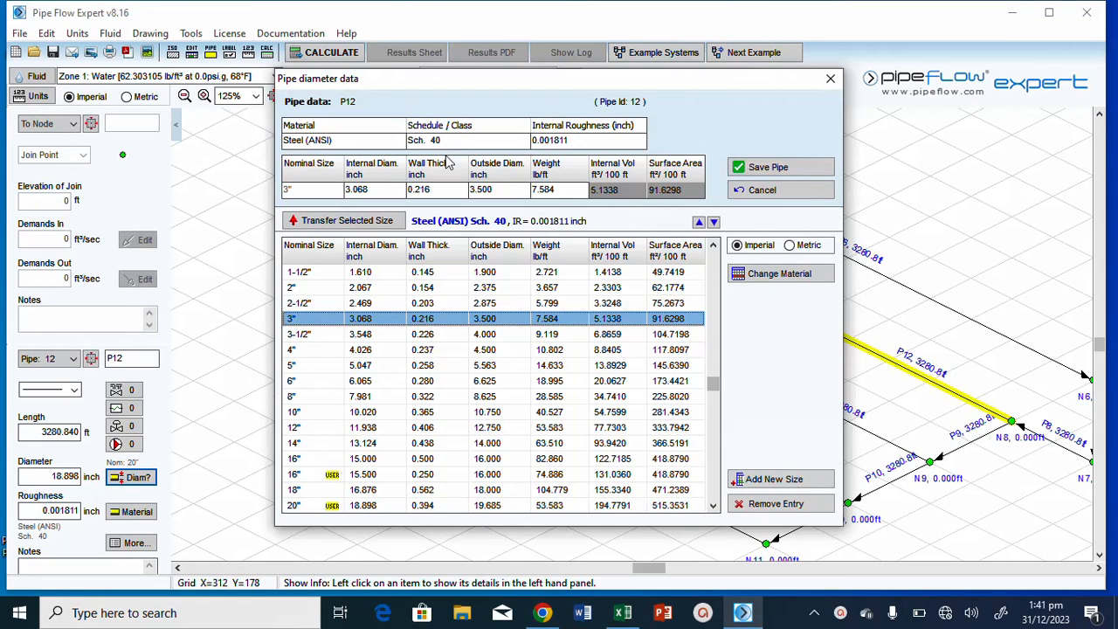
pyautogui.click(781, 168)
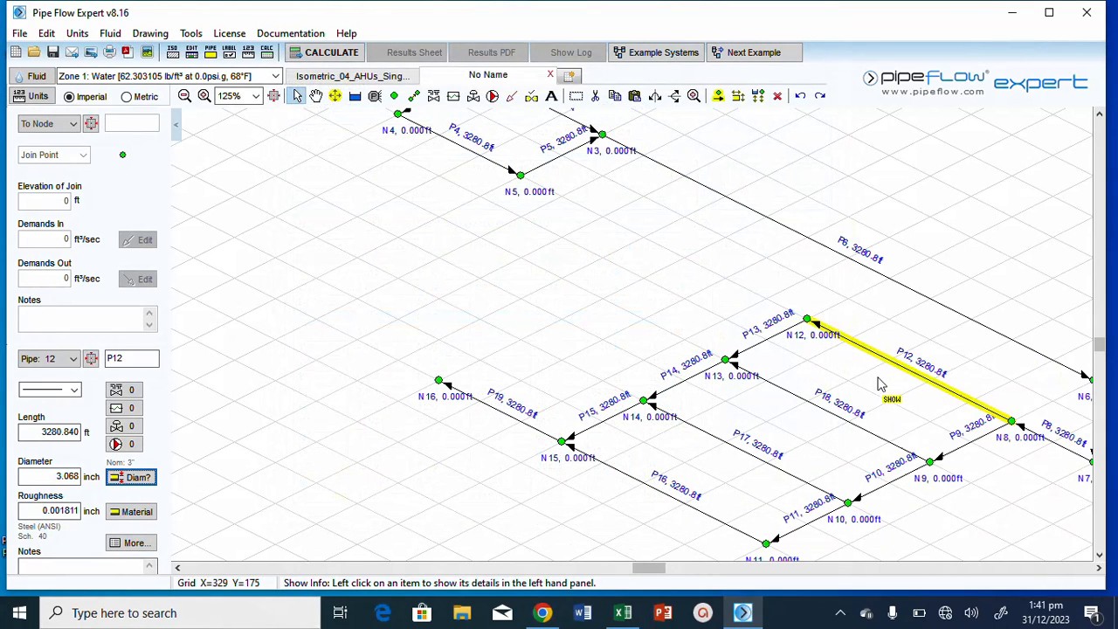
# Add a flow control valve named "FCV 120 US gpm" to pipe P12 with a set flow of 120 US gpm
pyautogui.moveTo(909, 383)
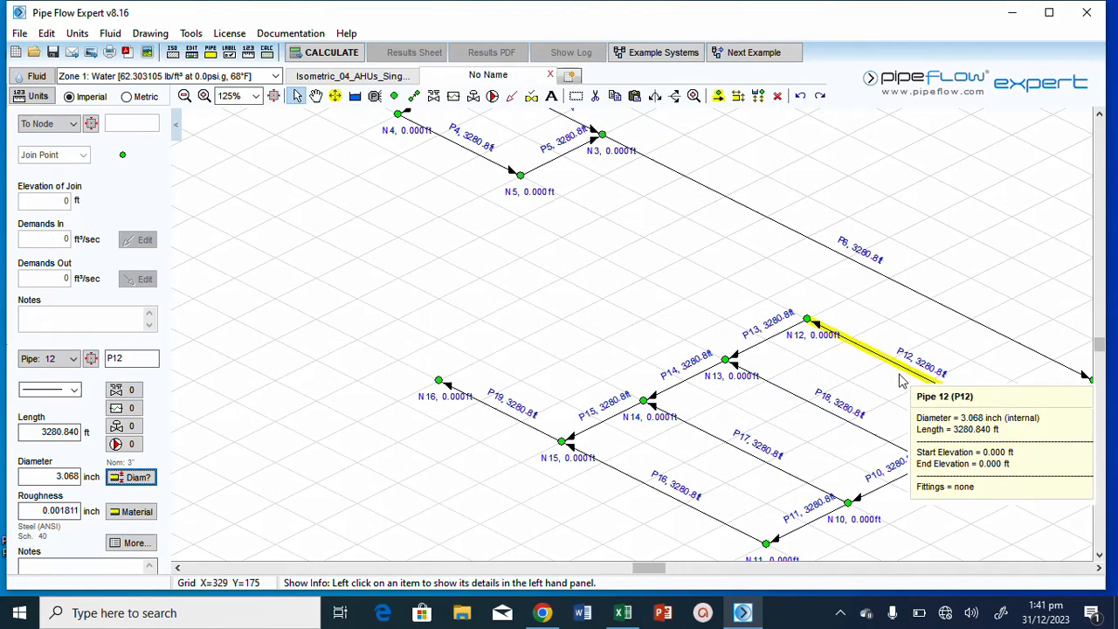
pyautogui.click(120, 428)
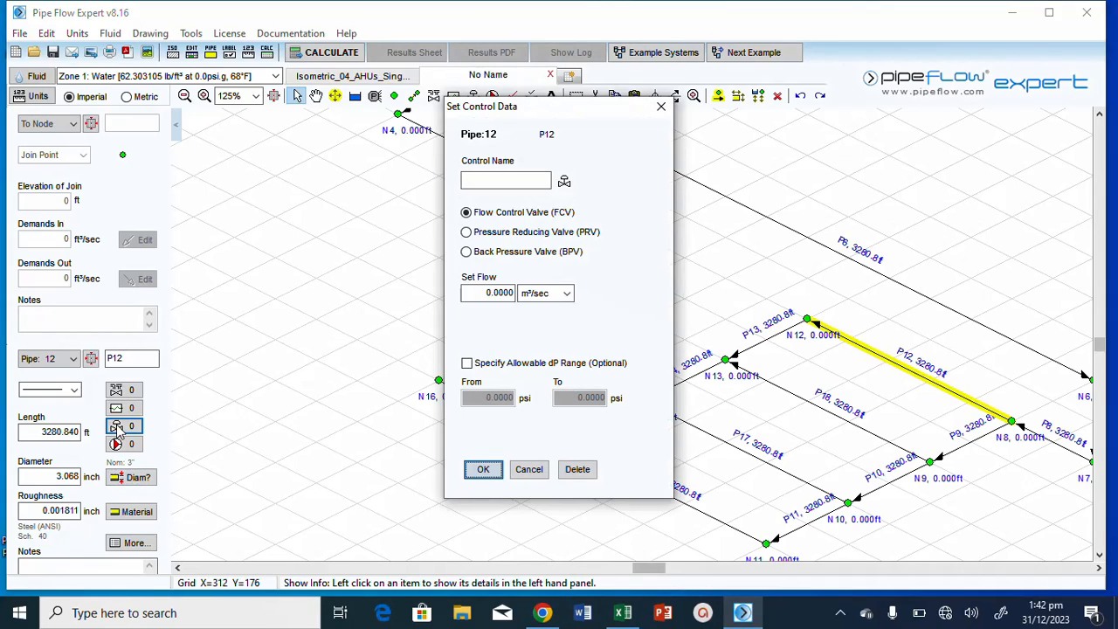
pyautogui.click(509, 181)
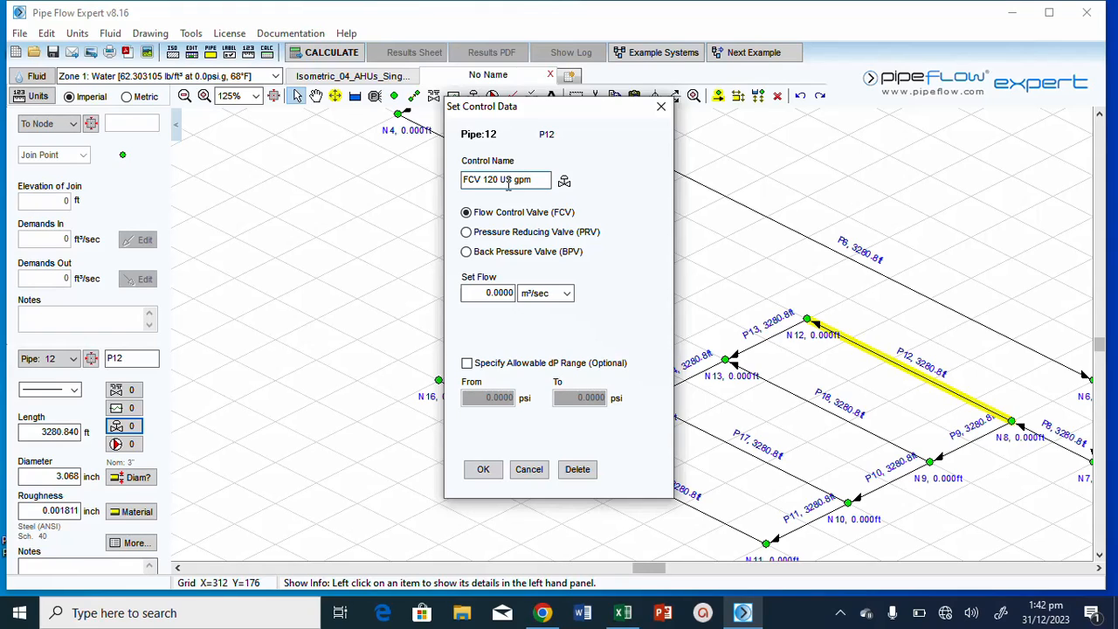
pyautogui.click(567, 293)
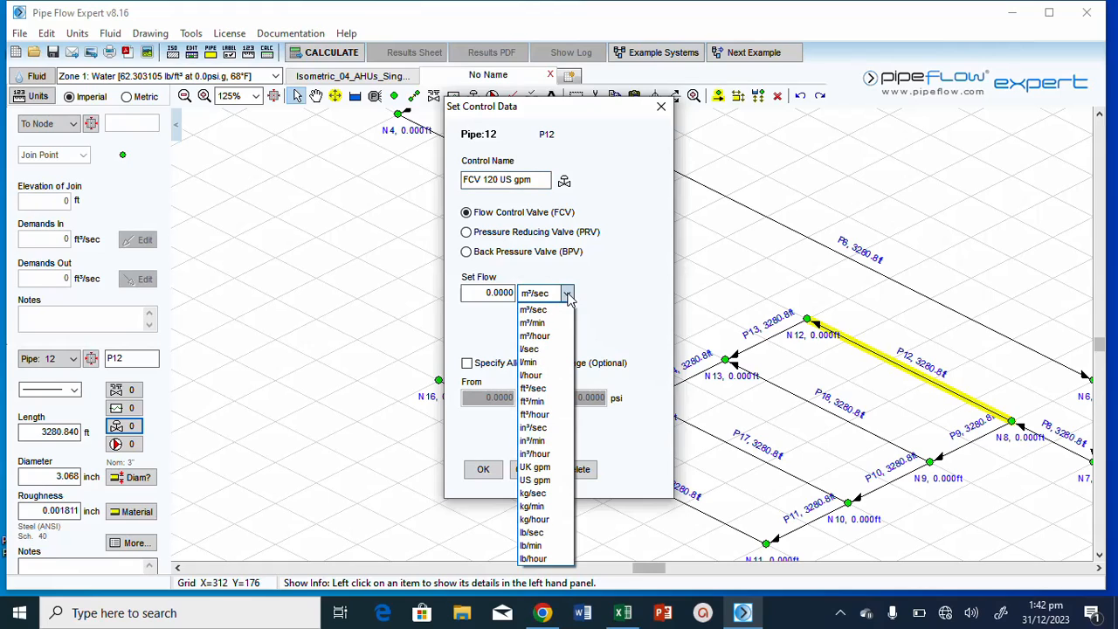
pyautogui.click(535, 479)
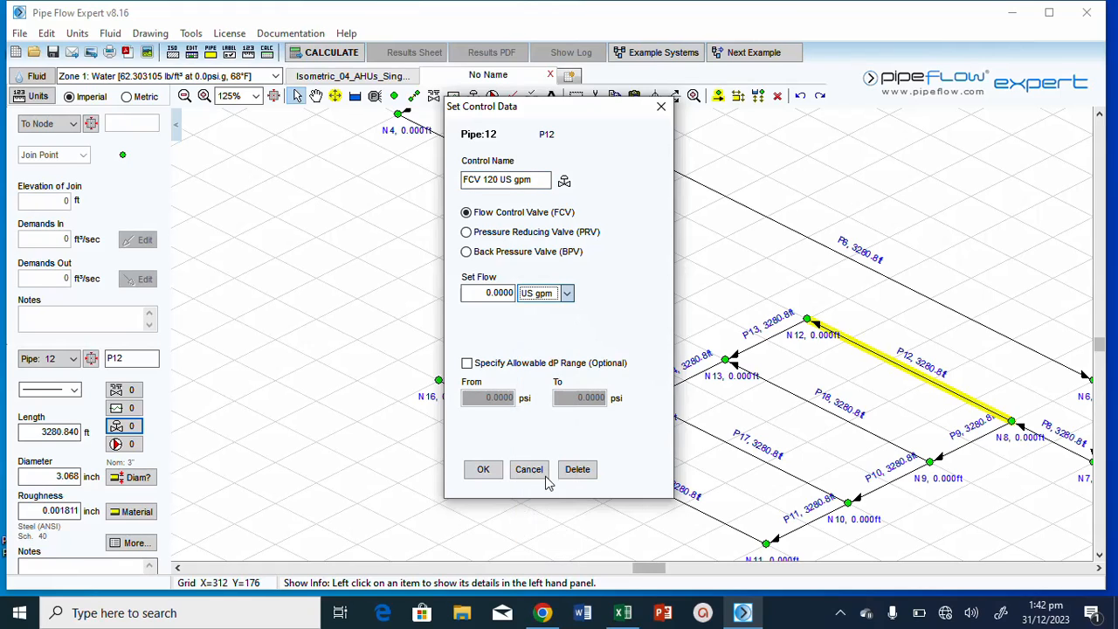
pyautogui.click(500, 293)
pyautogui.doubleClick(500, 292)
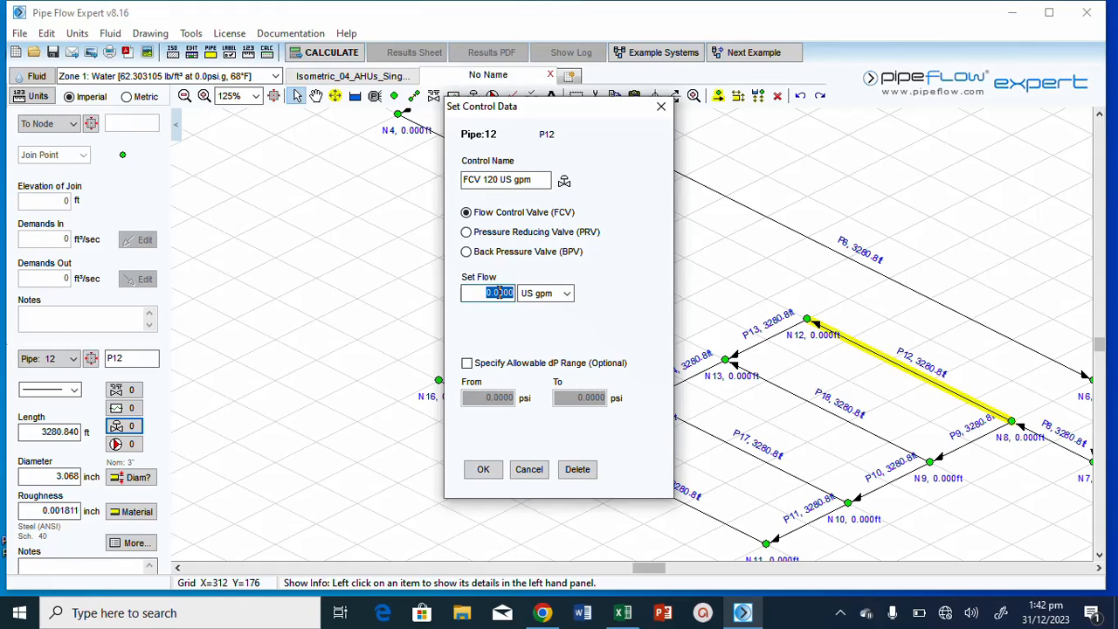
pyautogui.write('120')
pyautogui.click(483, 471)
# Add a pressure loss component named "AHU 3.1" to pipe P12 with Curve Loss as its type
pyautogui.moveTo(942, 392)
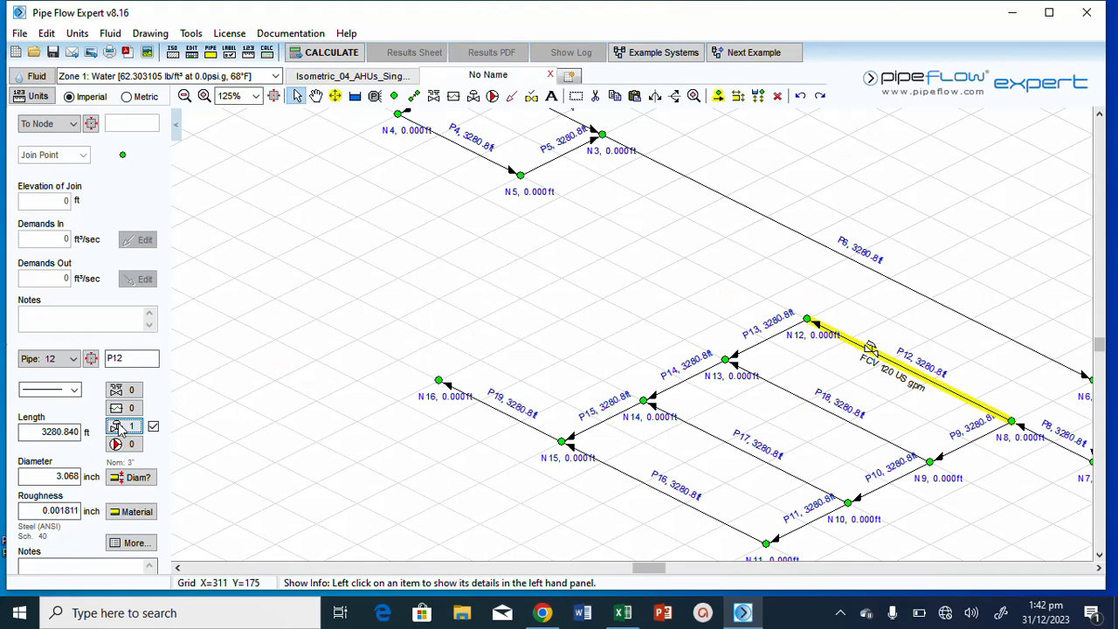
pyautogui.click(453, 96)
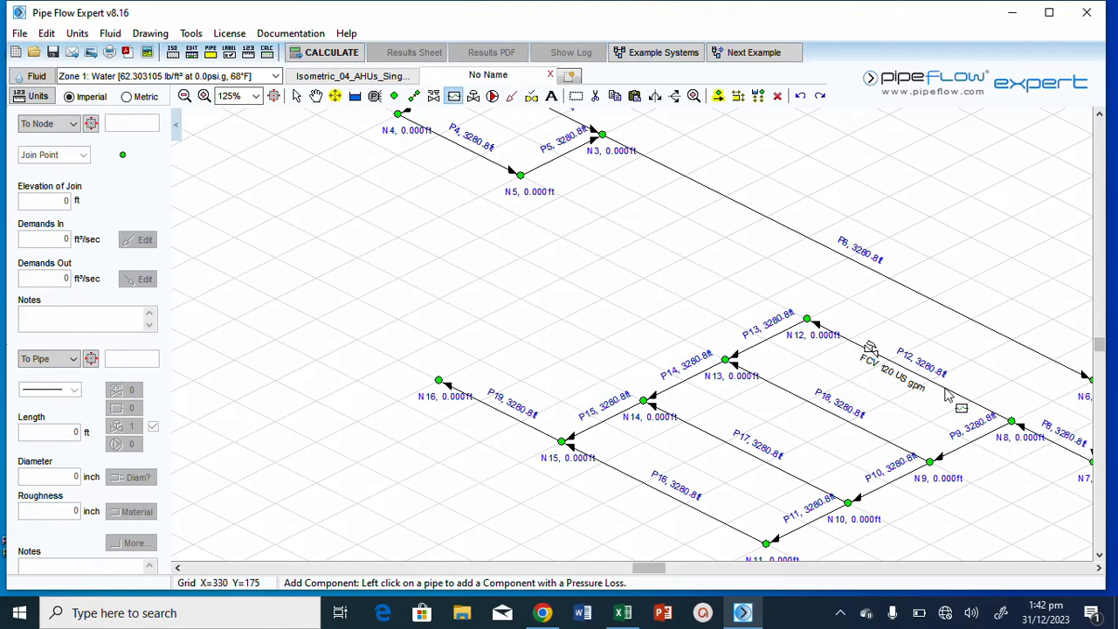
pyautogui.click(853, 344)
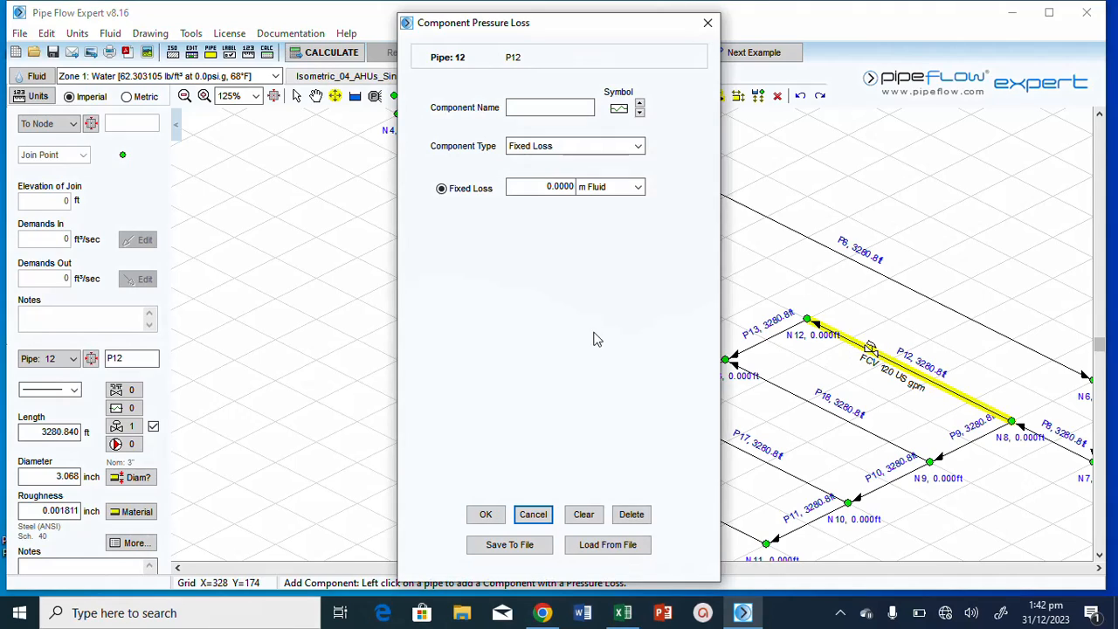
pyautogui.click(528, 111)
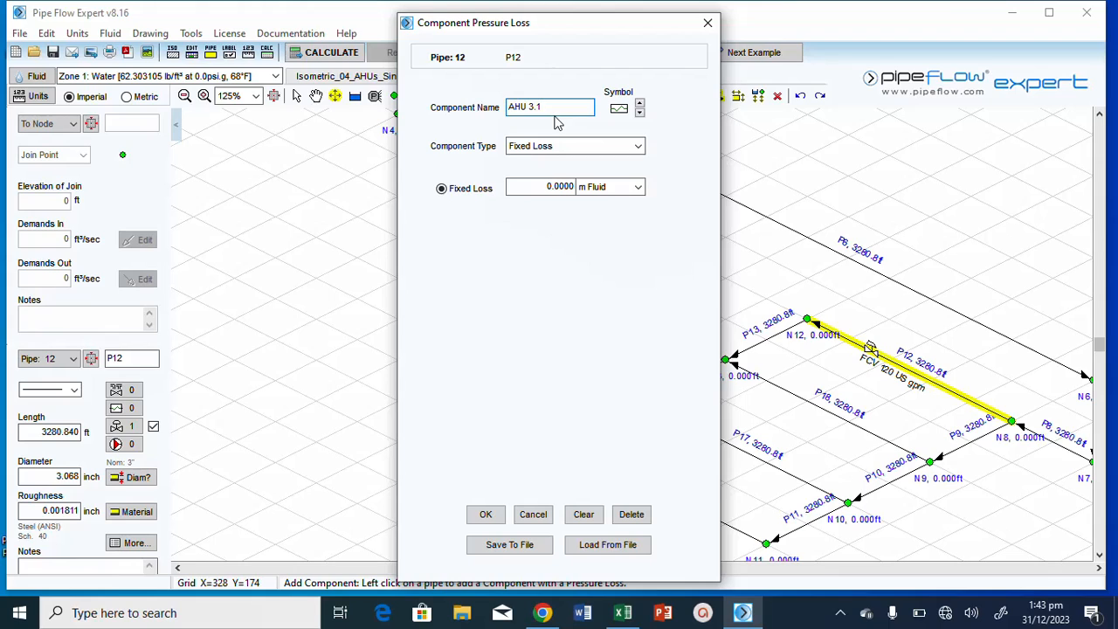
pyautogui.click(638, 147)
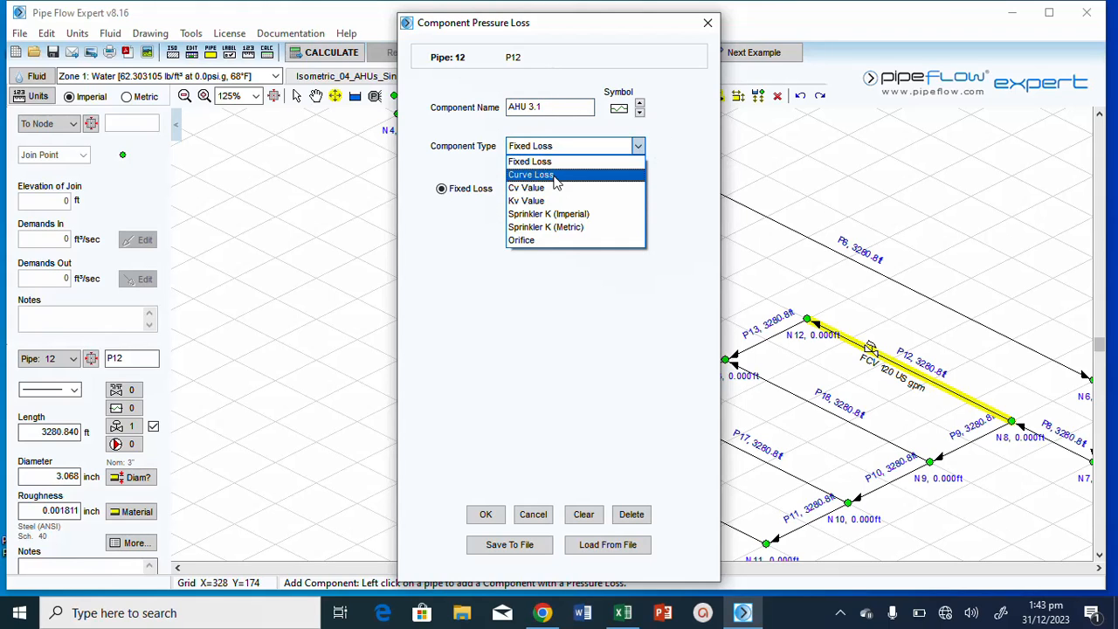
pyautogui.click(555, 176)
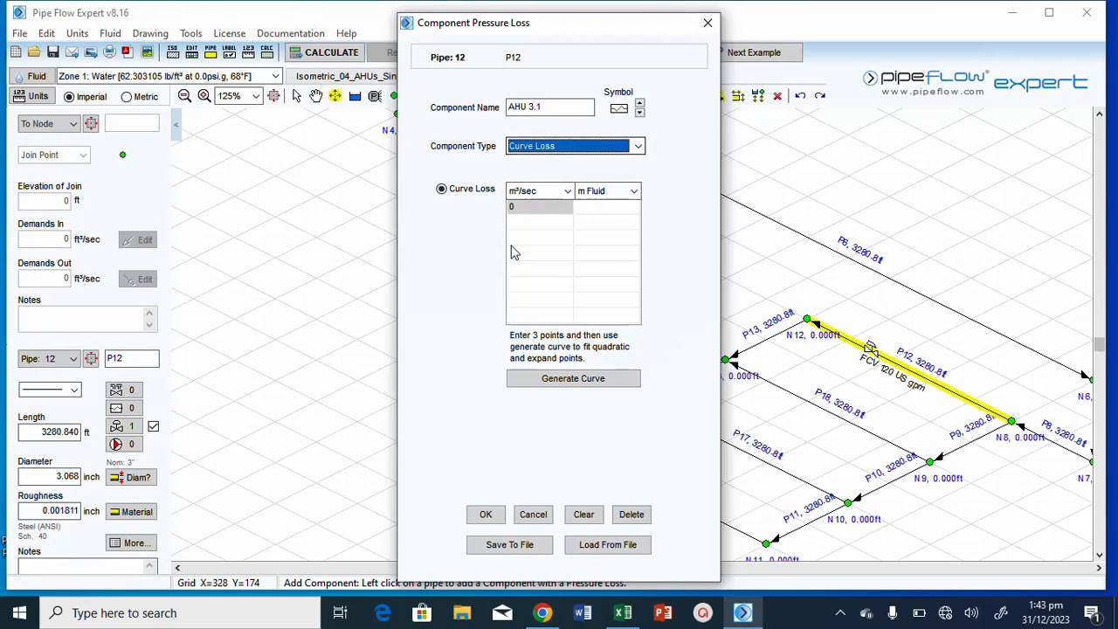
# Set the AHU 3.1 loss curve units to gpm,US for flow and ft Fluid for head loss
pyautogui.click(602, 207)
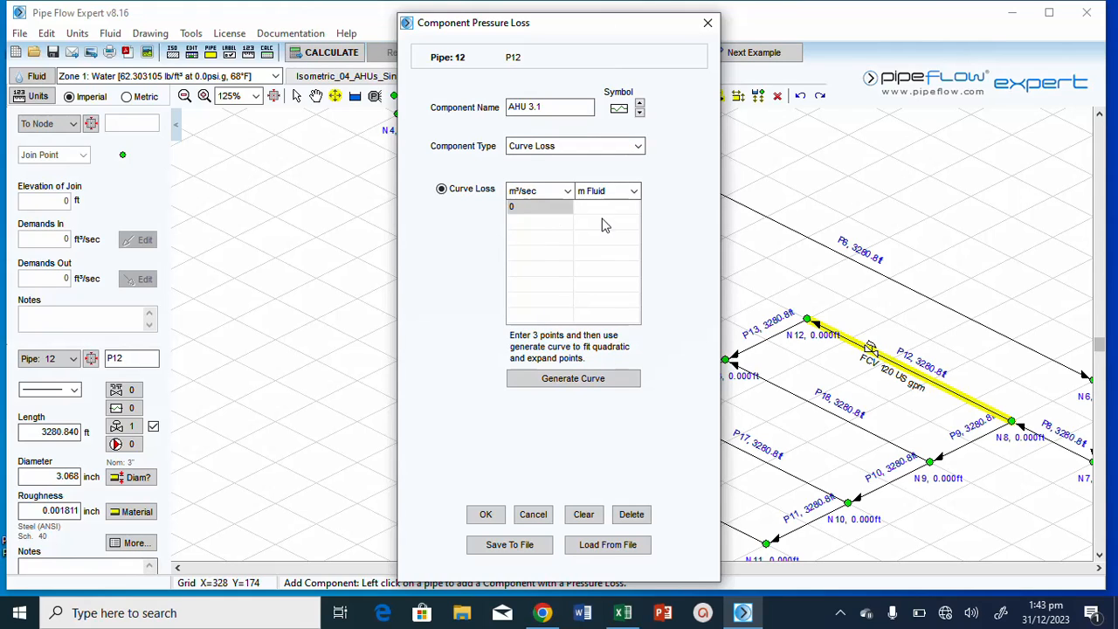
pyautogui.click(568, 192)
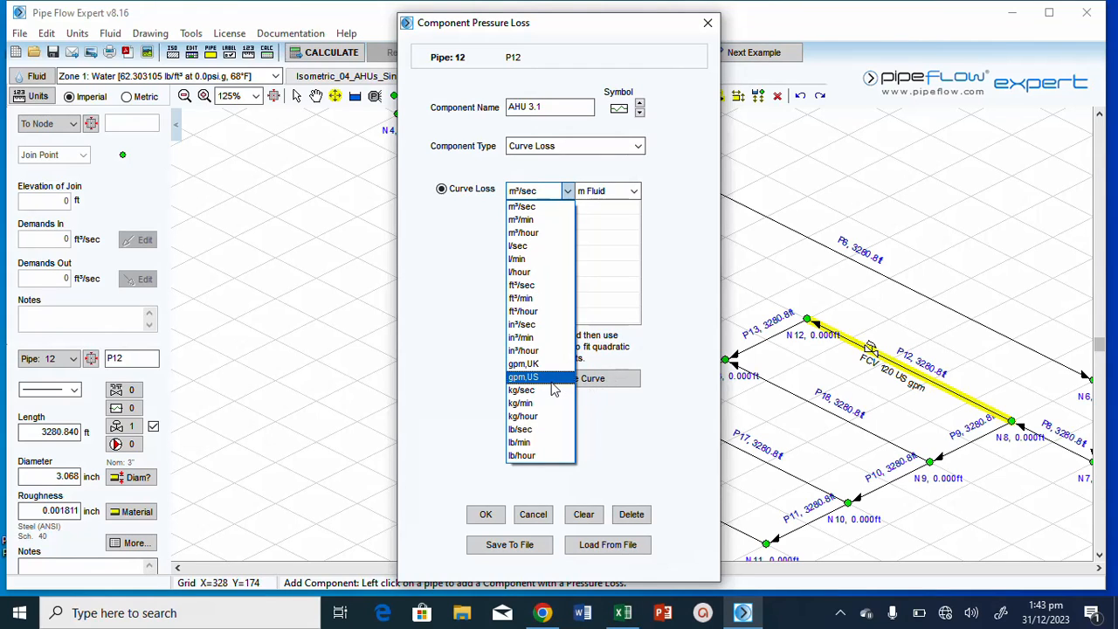
pyautogui.click(537, 379)
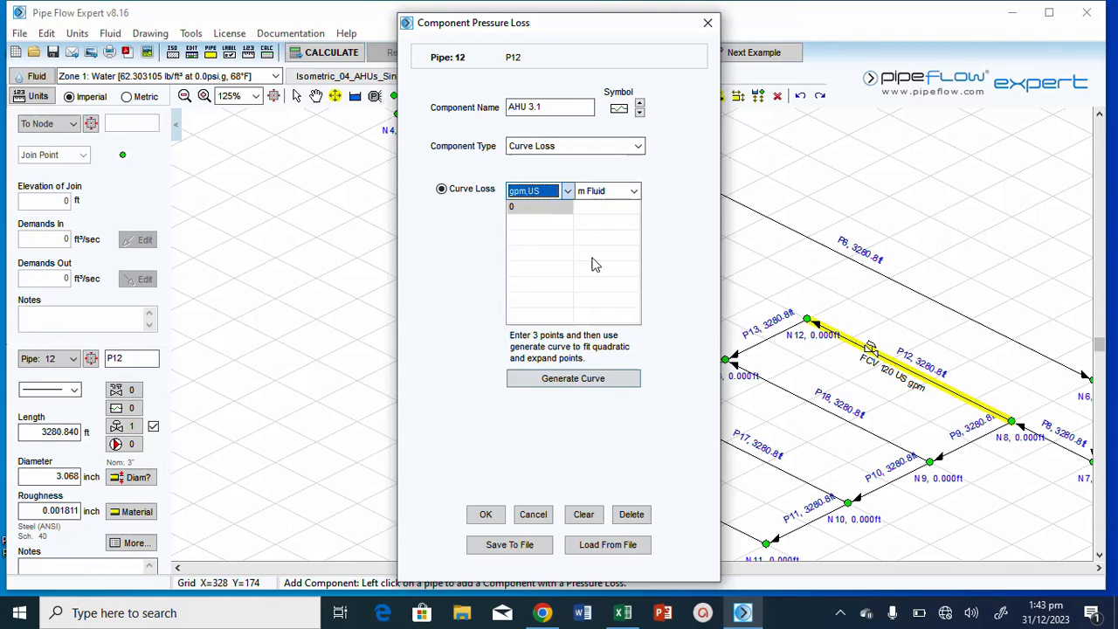
pyautogui.click(634, 192)
pyautogui.click(614, 221)
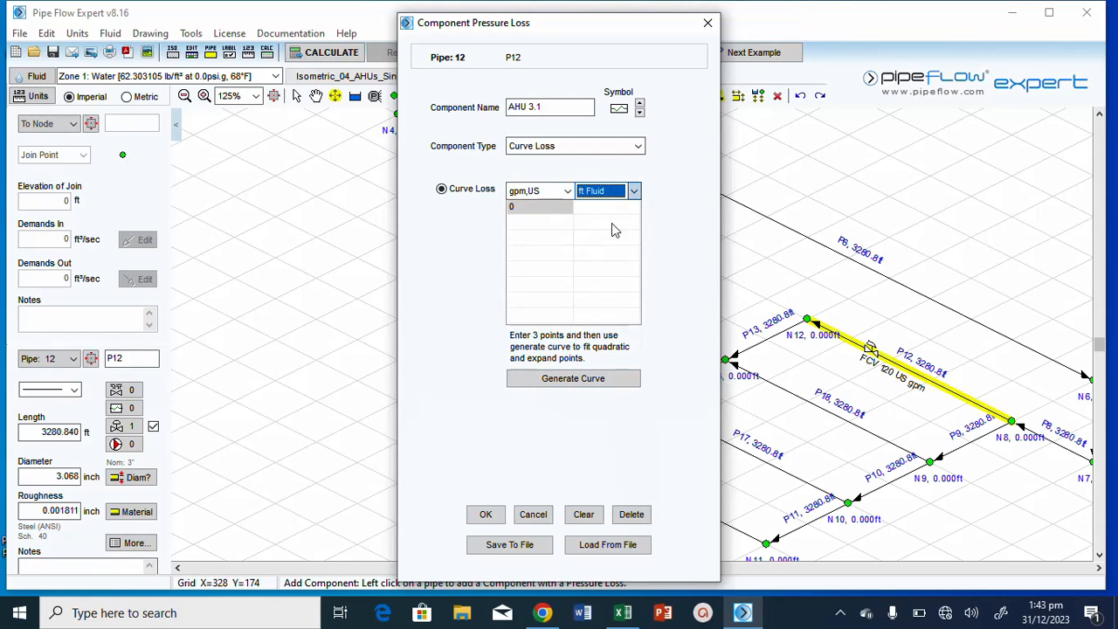
# Enter the AHU 3.1 curve points 0/0, 50/4, 100/15.5 and 150/32.8 (gpm/ft) and accept the component
pyautogui.click(603, 209)
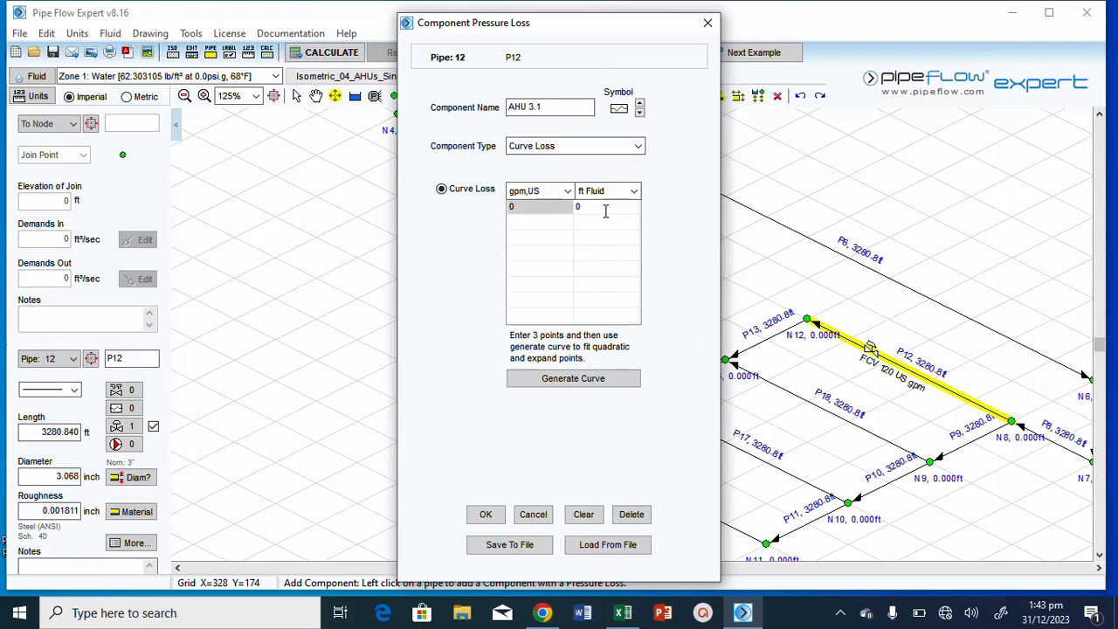
pyautogui.write('50')
pyautogui.click(612, 223)
pyautogui.write('4')
pyautogui.write('100')
pyautogui.click(599, 238)
pyautogui.write('15.5')
pyautogui.click(517, 254)
pyautogui.write('150')
pyautogui.click(614, 253)
pyautogui.write('32.8')
pyautogui.click(486, 516)
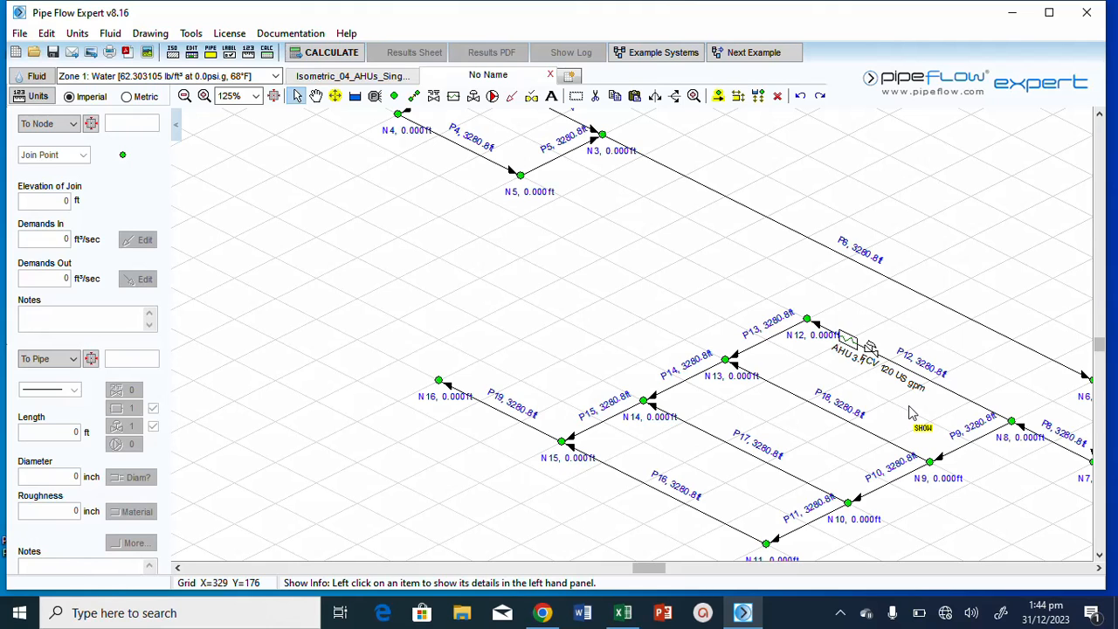
# Set pipe P12 as the default pipe so new pipes use its values
pyautogui.moveTo(870, 351)
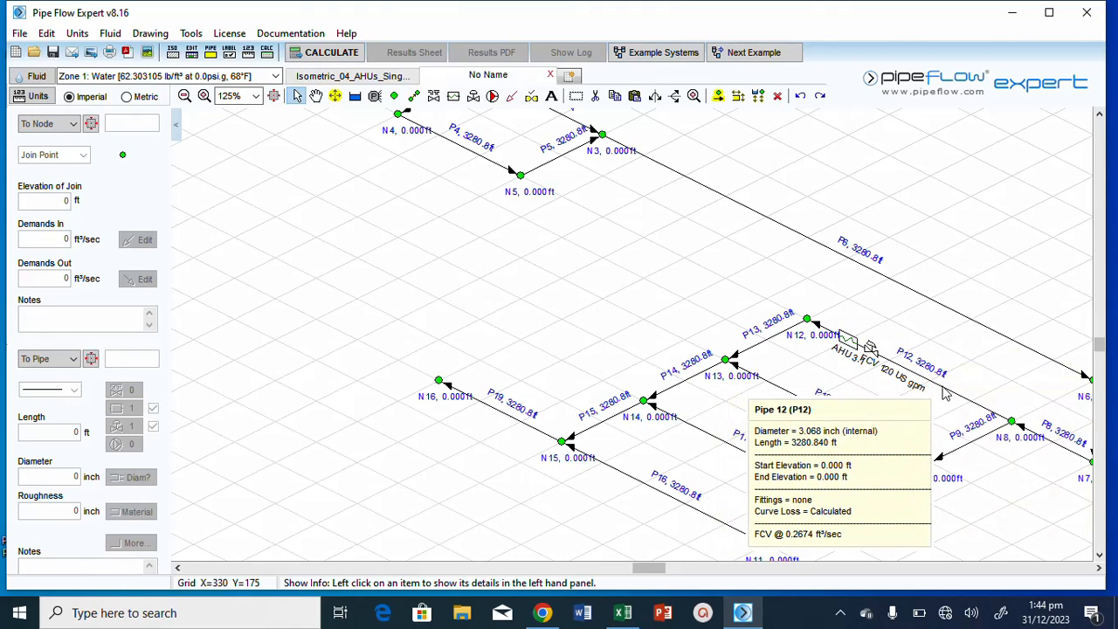
pyautogui.moveTo(816, 325)
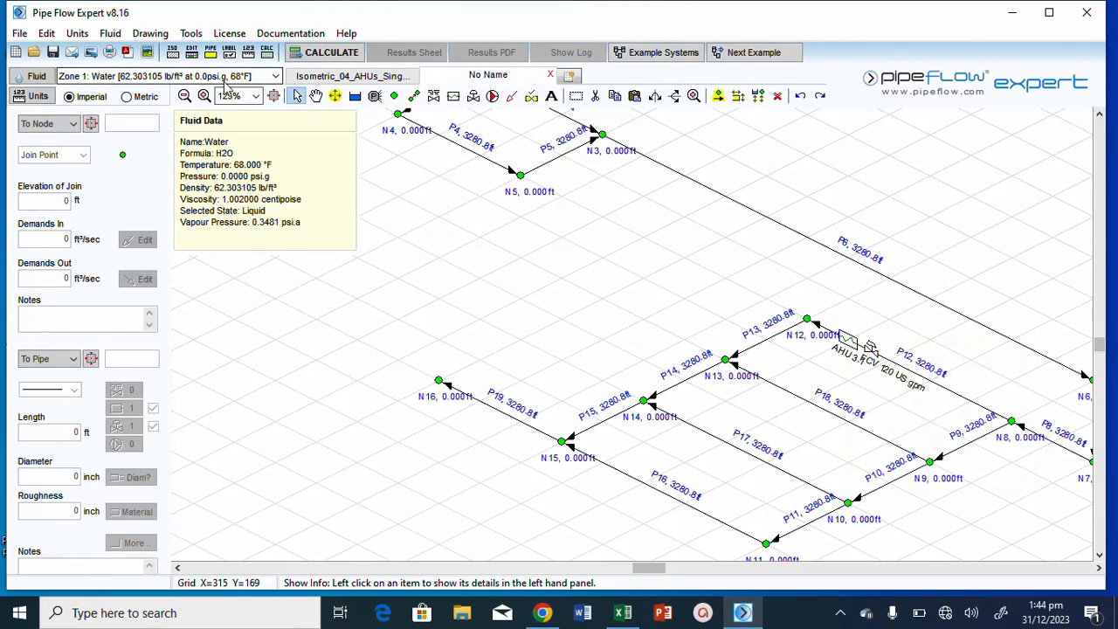
pyautogui.click(973, 408)
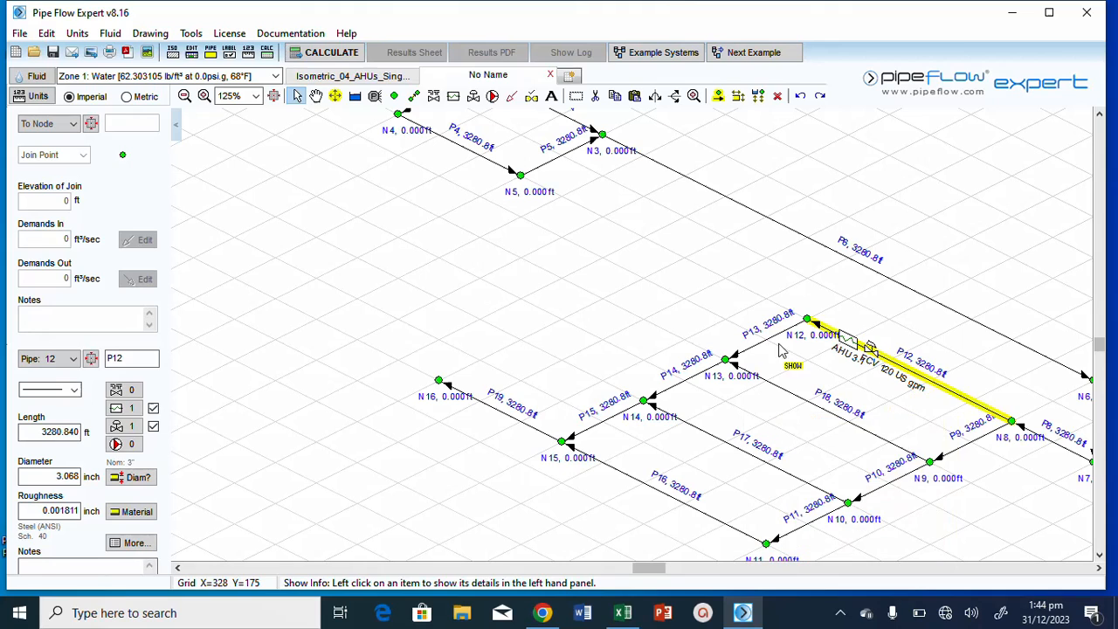
pyautogui.rightClick(931, 385)
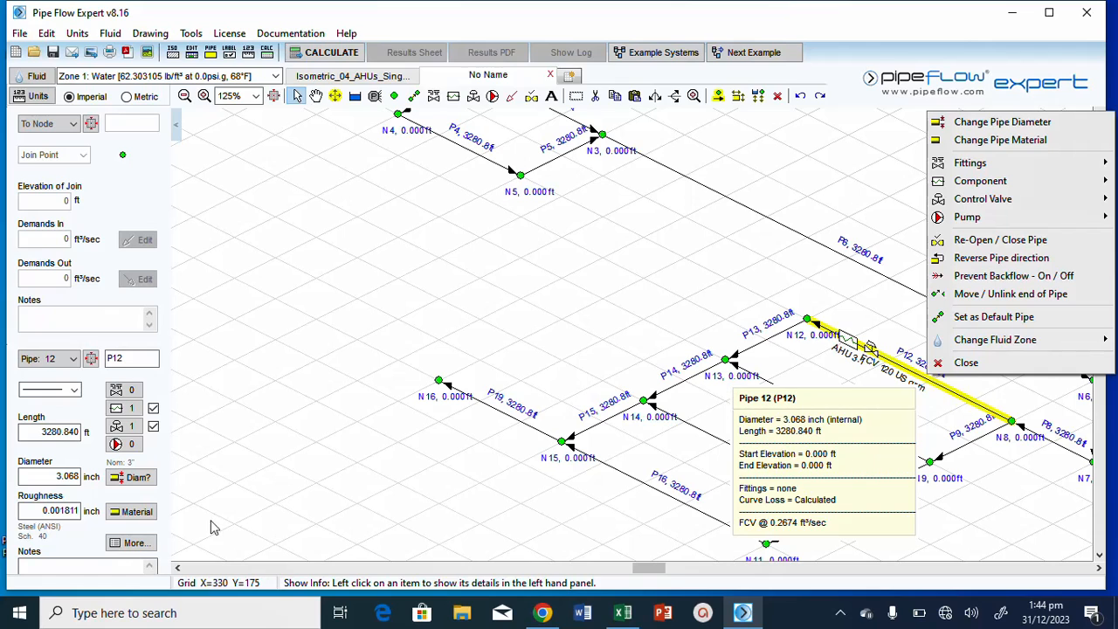
pyautogui.click(136, 545)
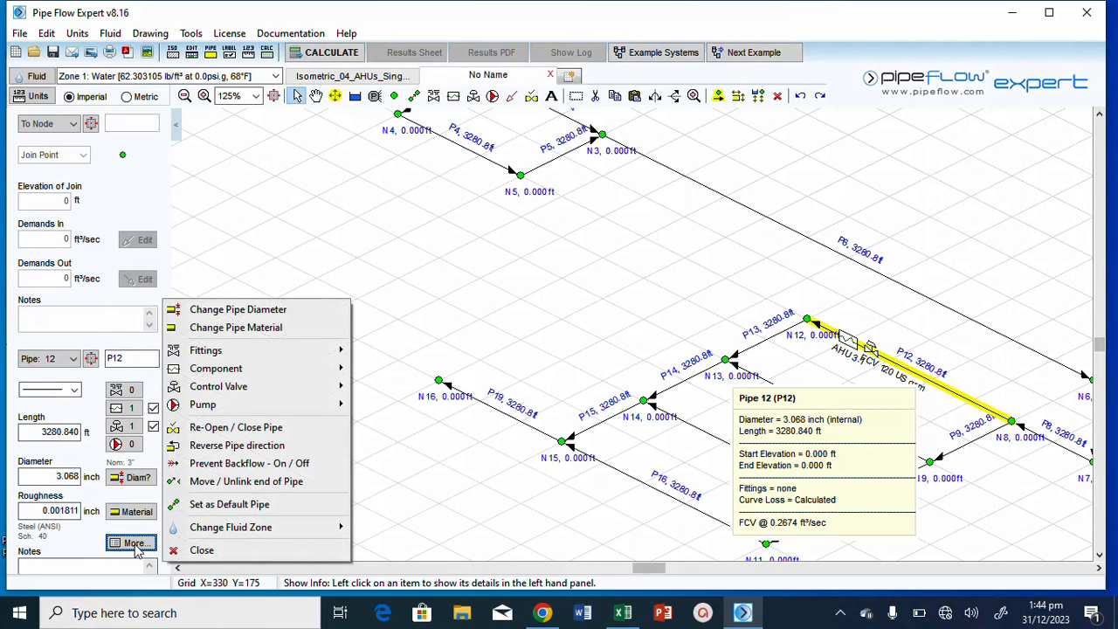
pyautogui.click(230, 505)
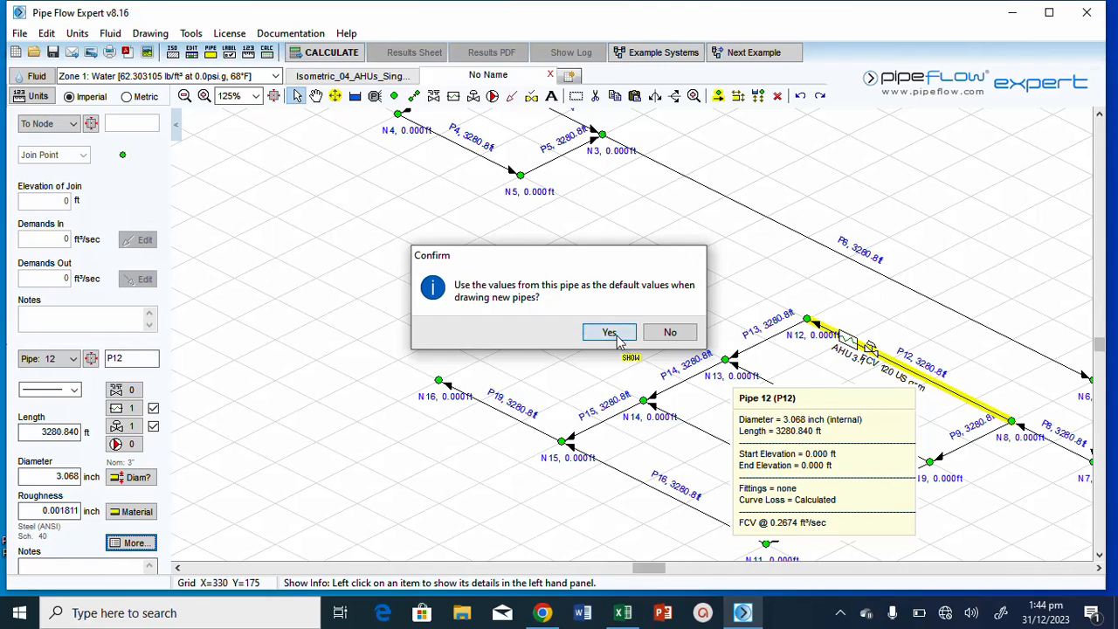
pyautogui.click(609, 333)
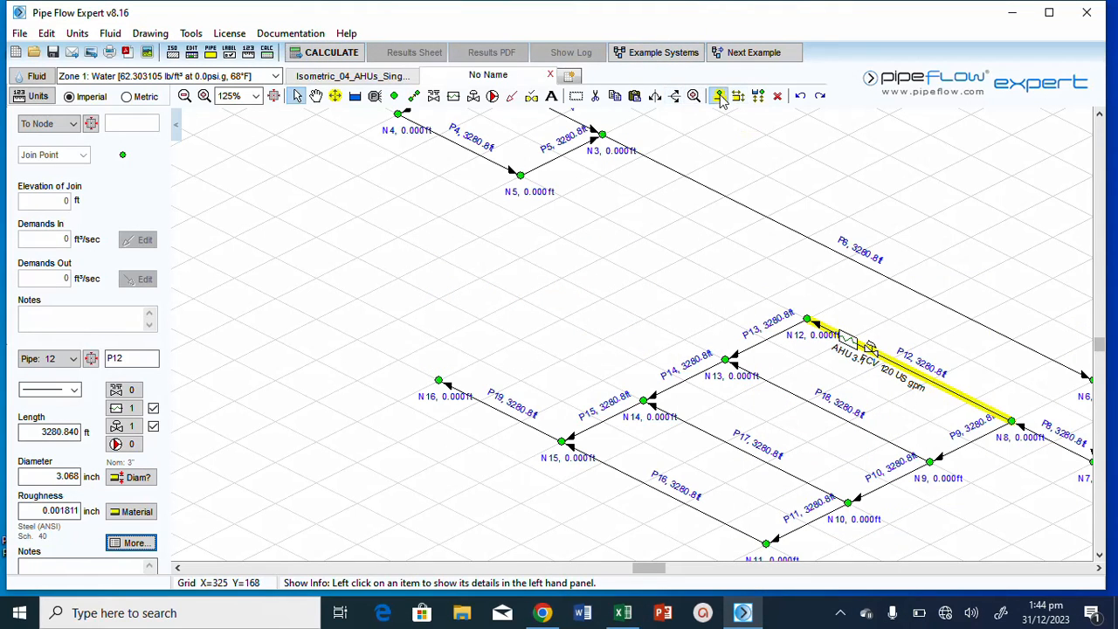
# Copy all default pipe data, including the component and control valve, to the parallel branch pipes P16, P17 and P18
pyautogui.click(719, 96)
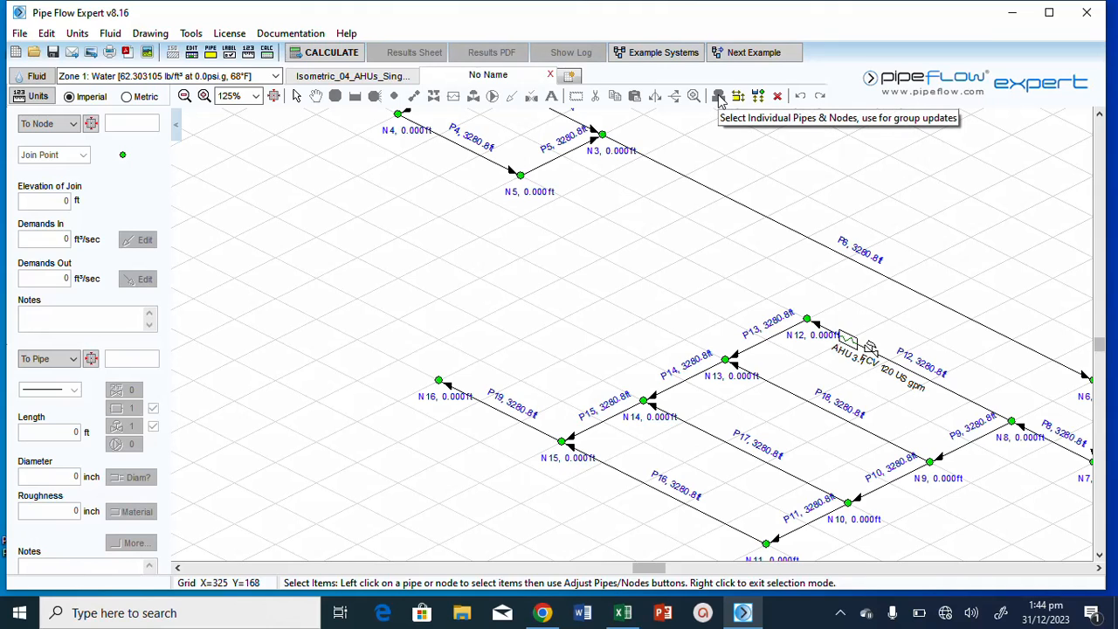
pyautogui.click(860, 435)
pyautogui.keyDown('ctrl'); pyautogui.click(769, 464); pyautogui.keyUp('ctrl')
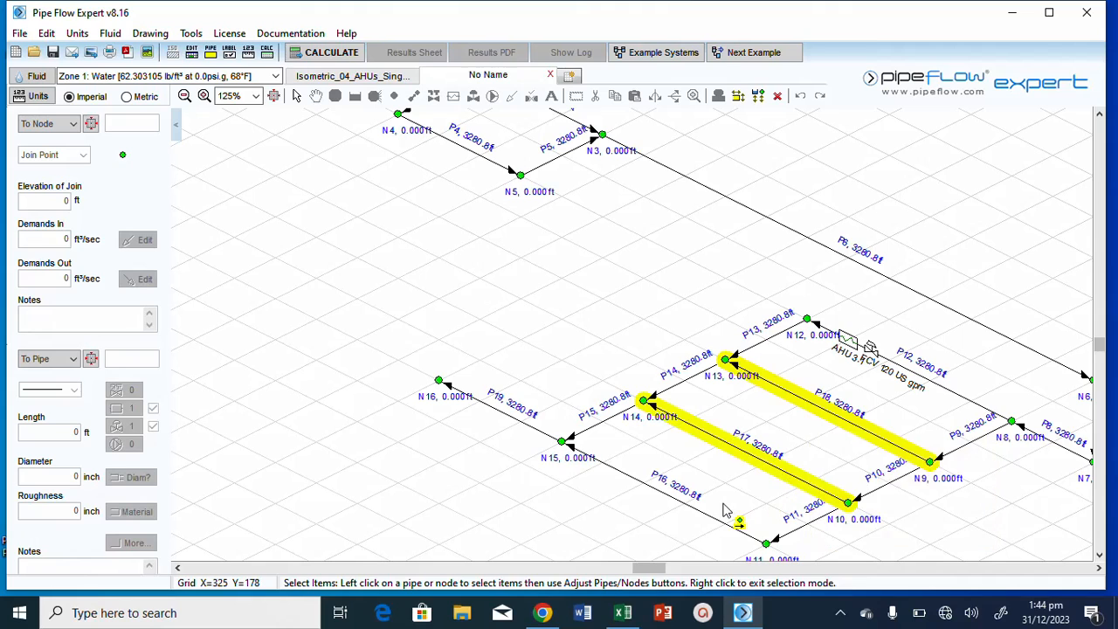
pyautogui.keyDown('ctrl'); pyautogui.click(725, 521); pyautogui.keyUp('ctrl')
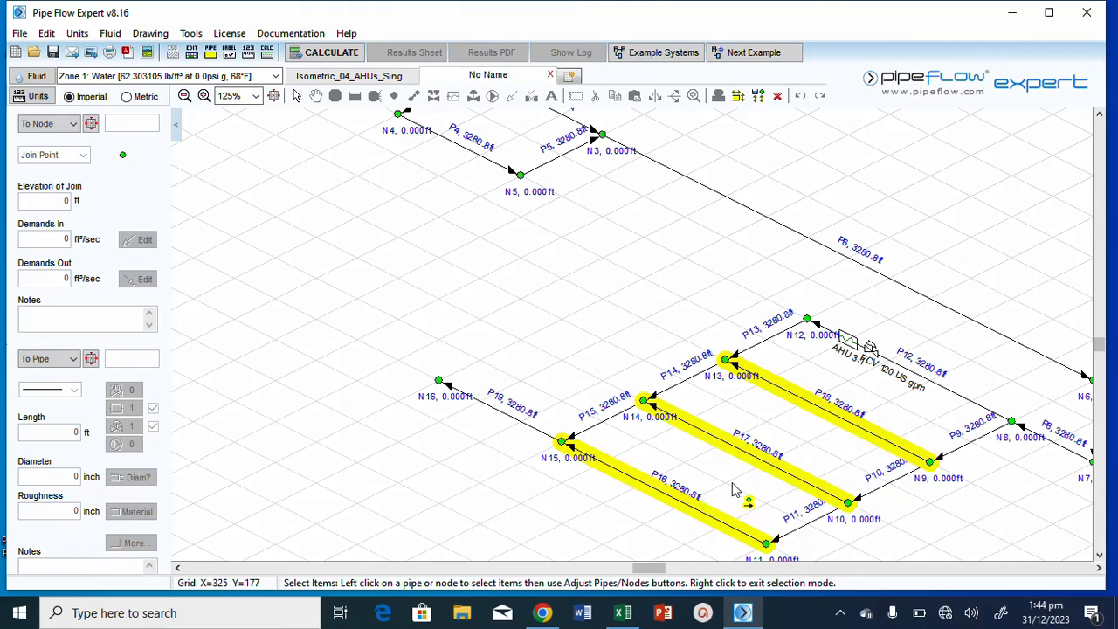
pyautogui.click(210, 54)
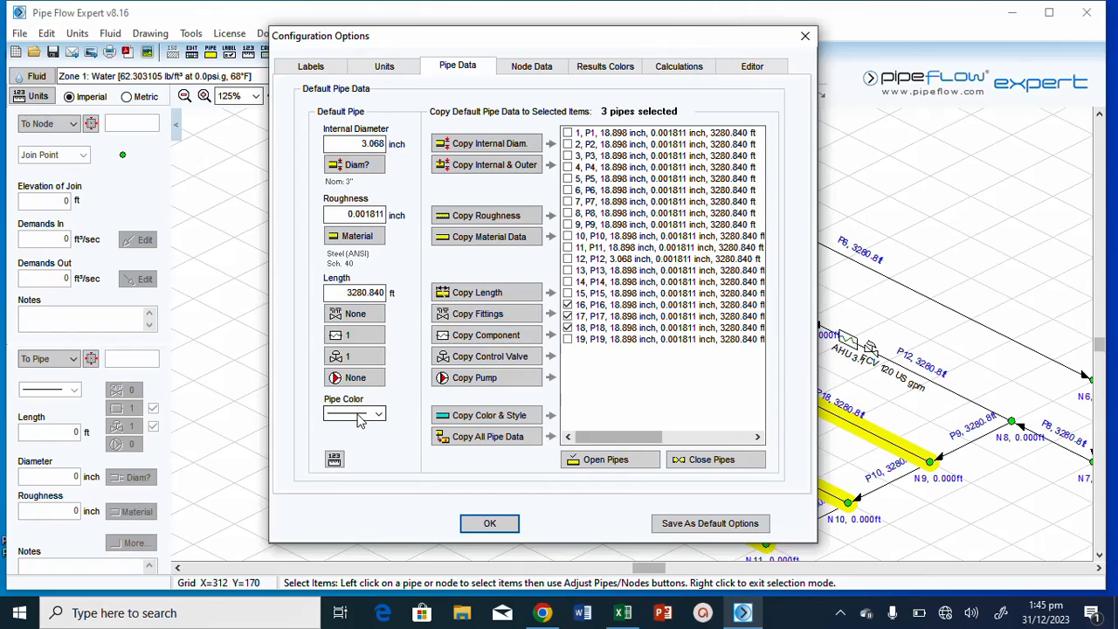
pyautogui.click(494, 441)
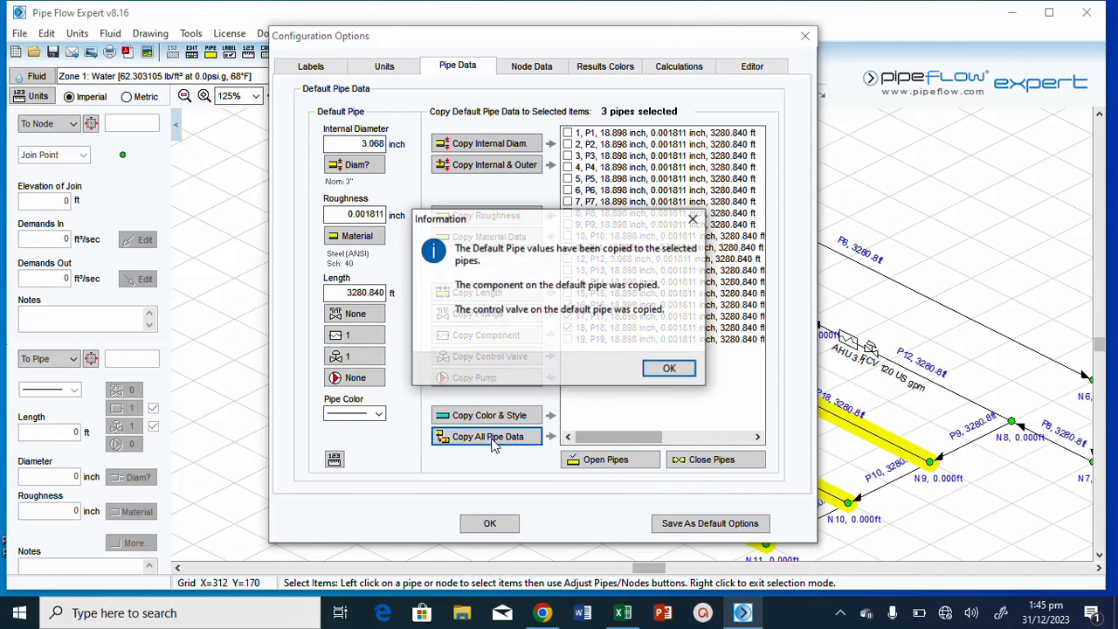
pyautogui.click(670, 368)
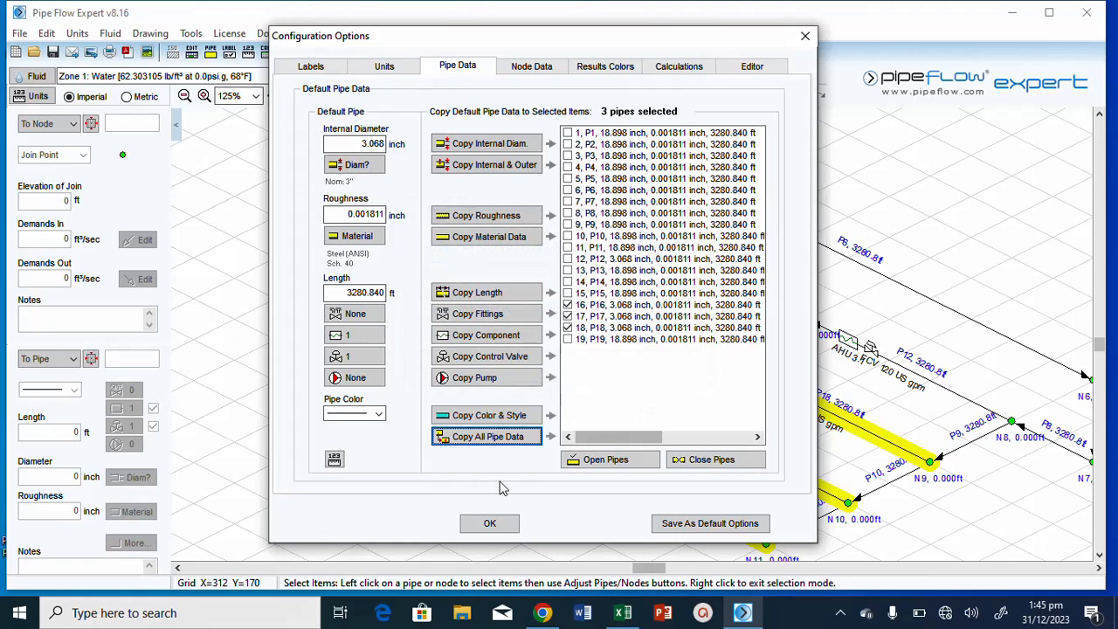
pyautogui.click(490, 528)
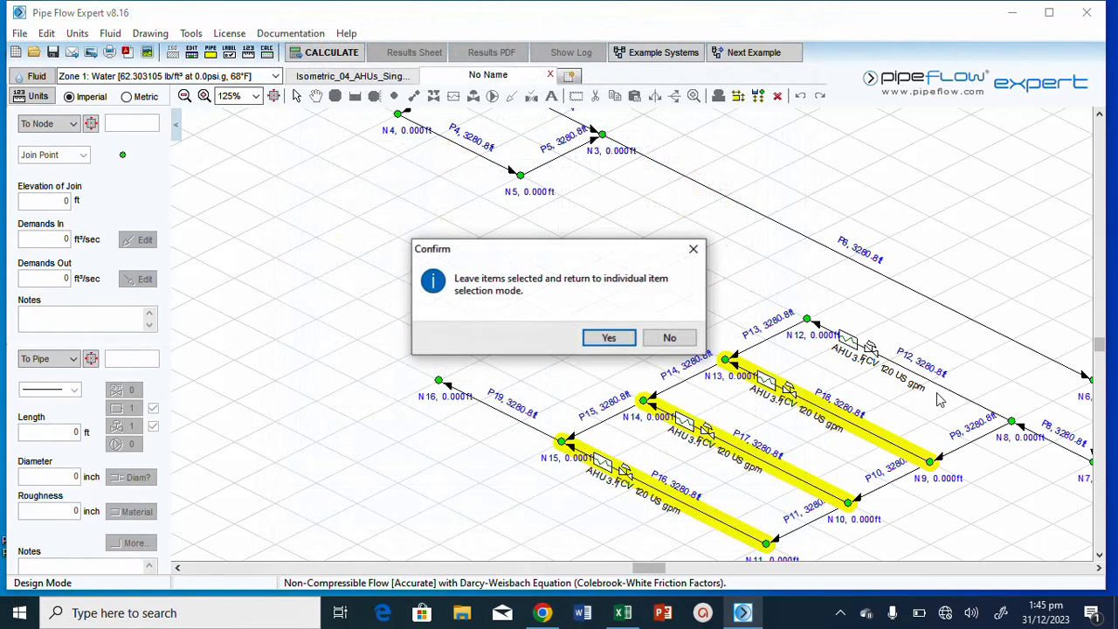
pyautogui.click(606, 338)
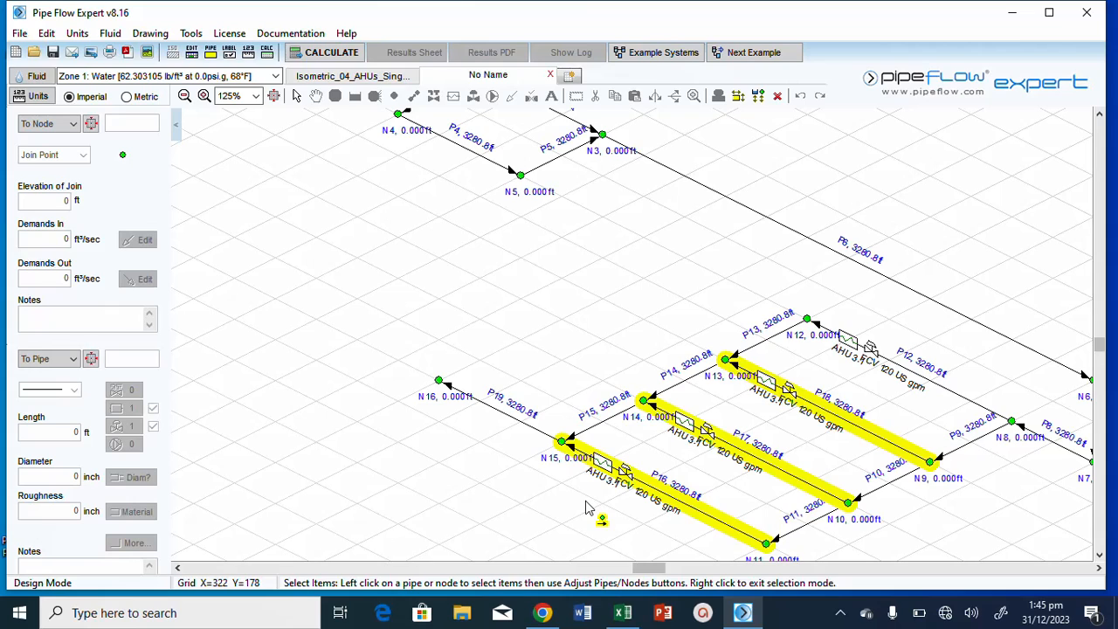
# Set the length of branch pipes P12 and P18 to 40 ft as a group, leaving P16 and P17 out of the selection
pyautogui.moveTo(940, 390)
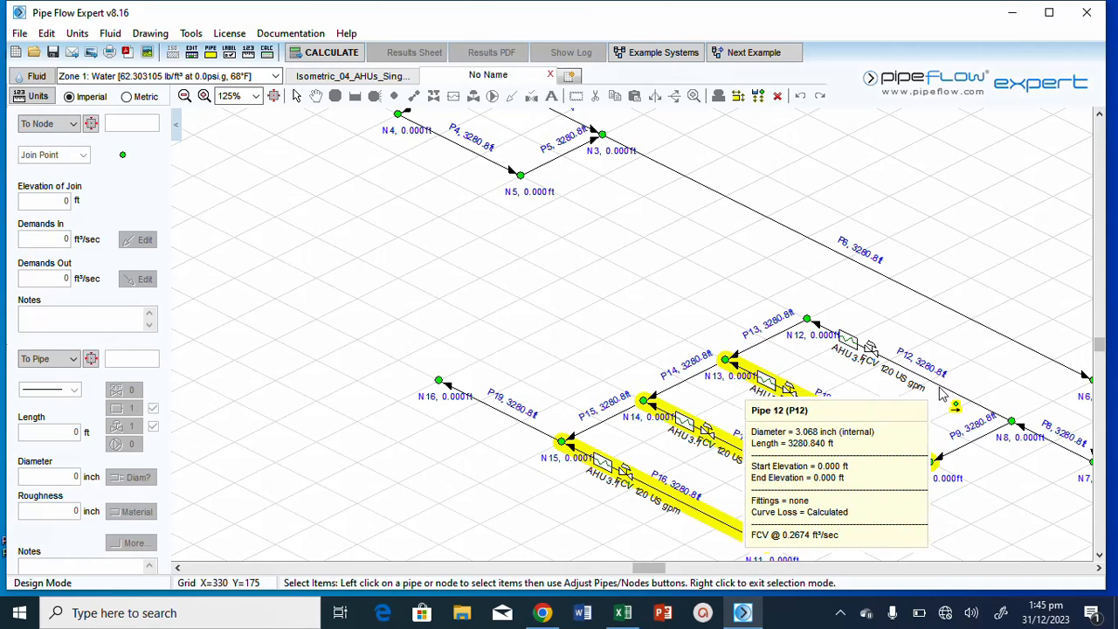
pyautogui.click(942, 392)
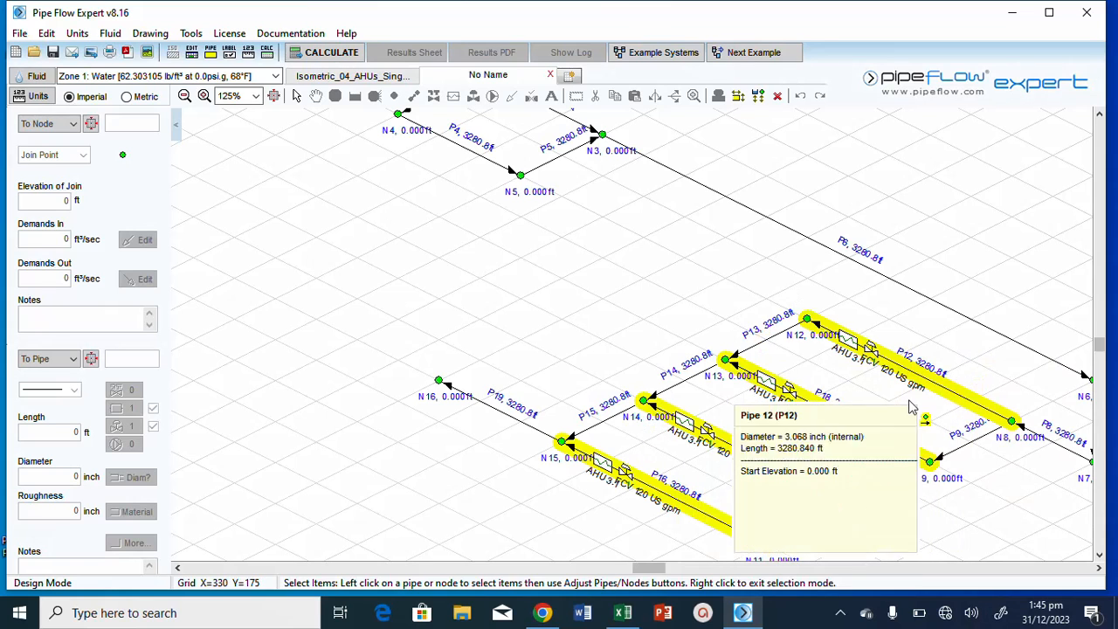
pyautogui.moveTo(640, 492)
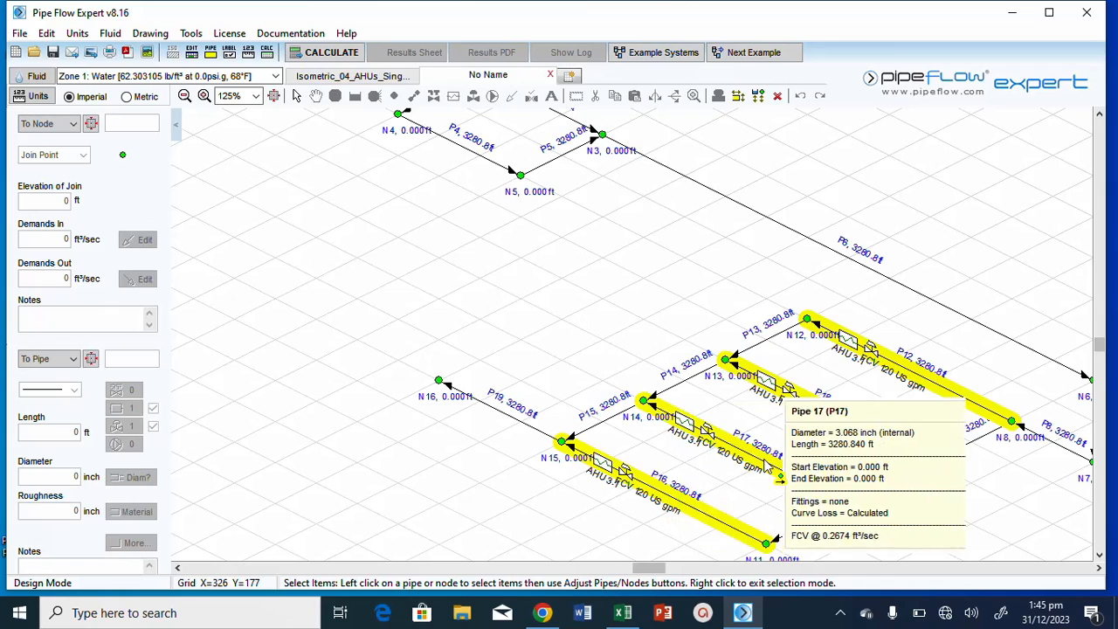
pyautogui.moveTo(830, 446)
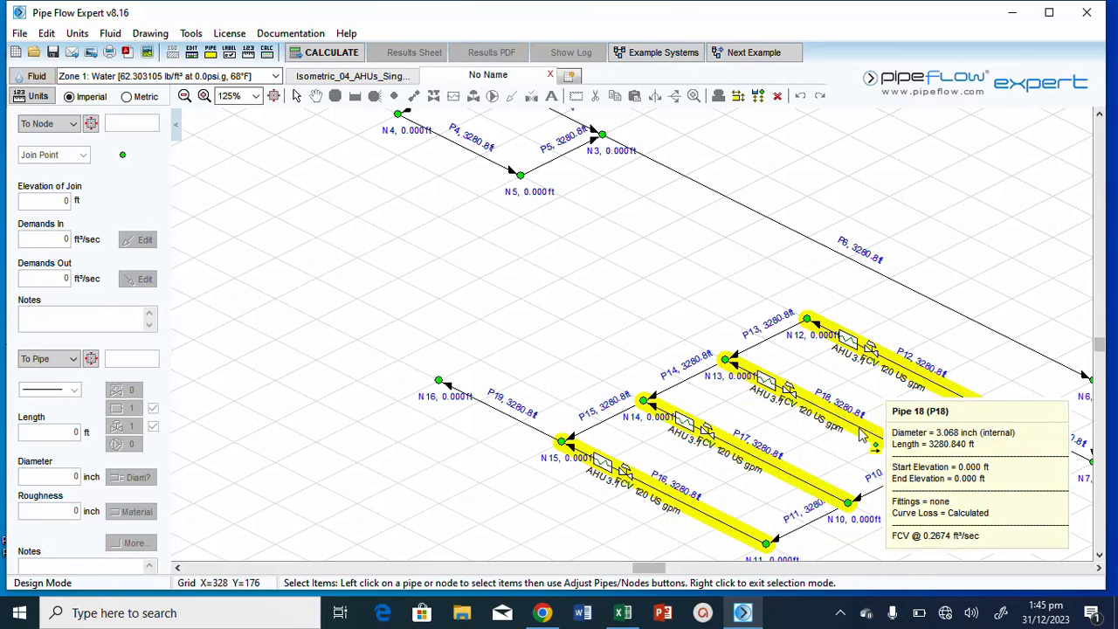
pyautogui.moveTo(776, 467)
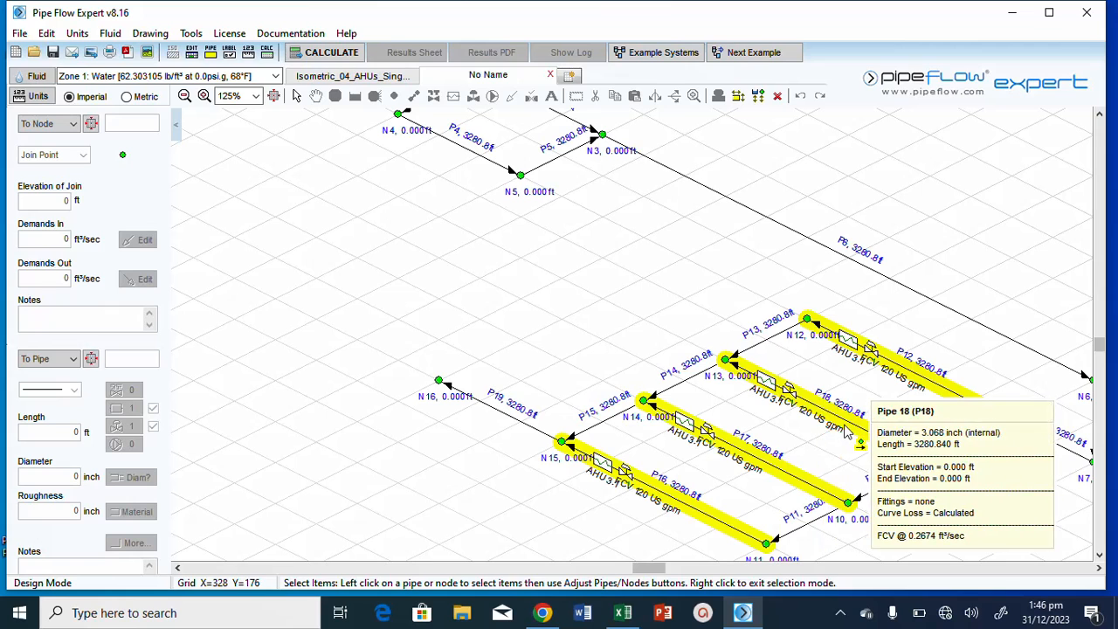
pyautogui.click(726, 439)
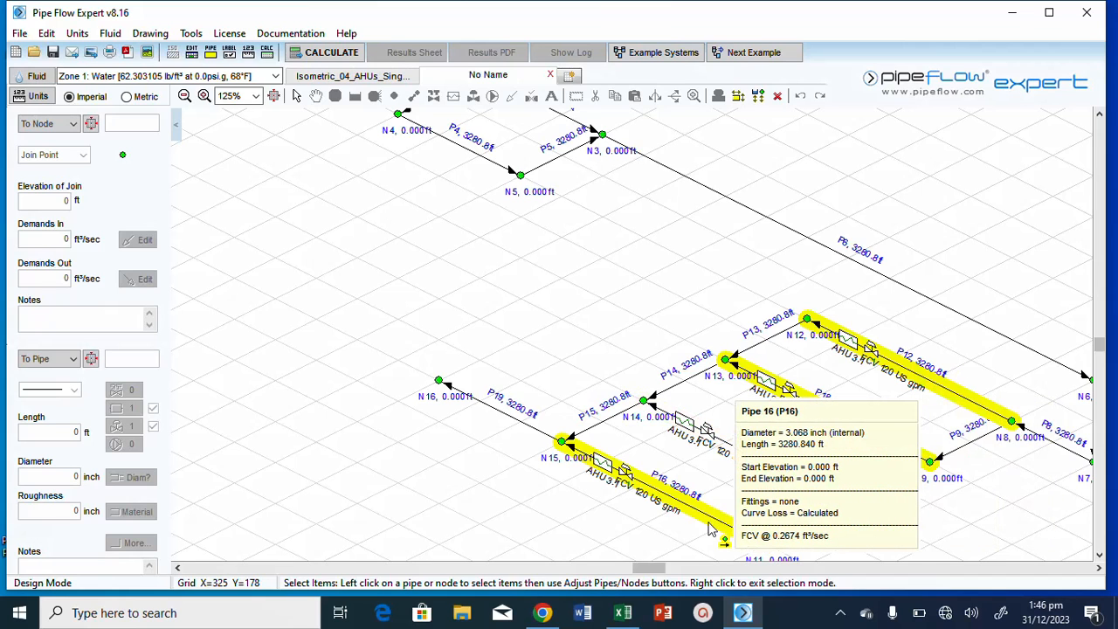
pyautogui.click(710, 529)
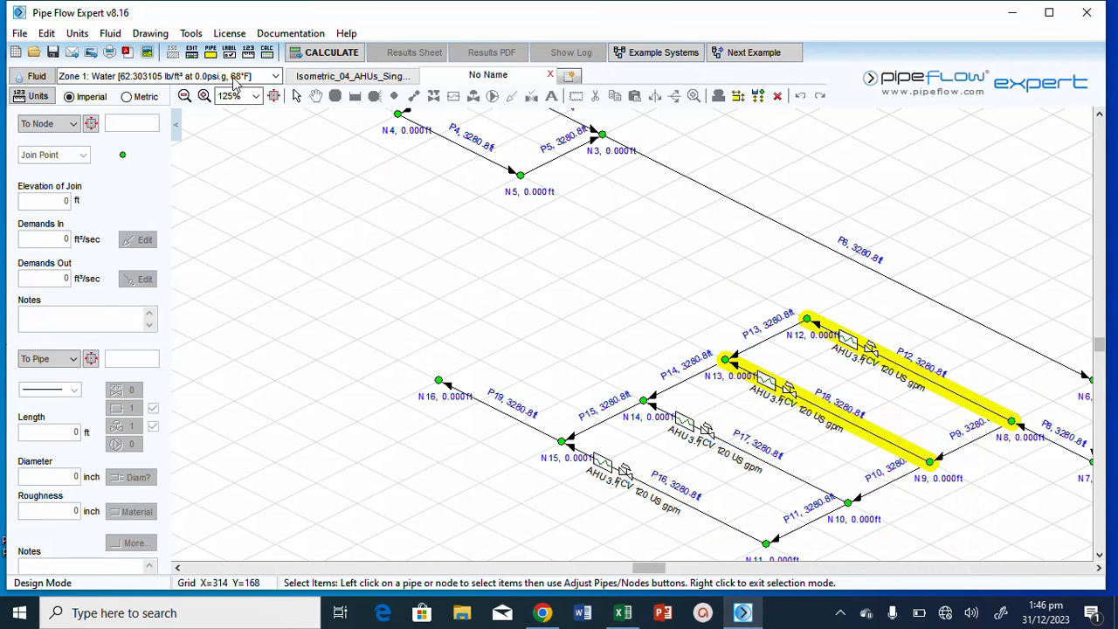
pyautogui.click(211, 53)
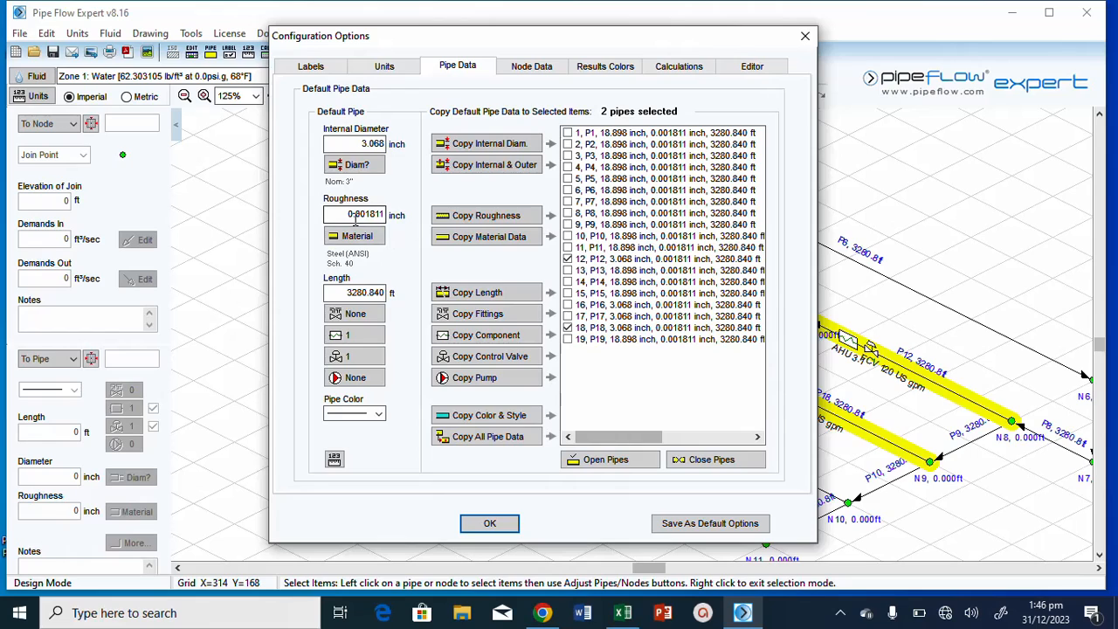
pyautogui.doubleClick(365, 293)
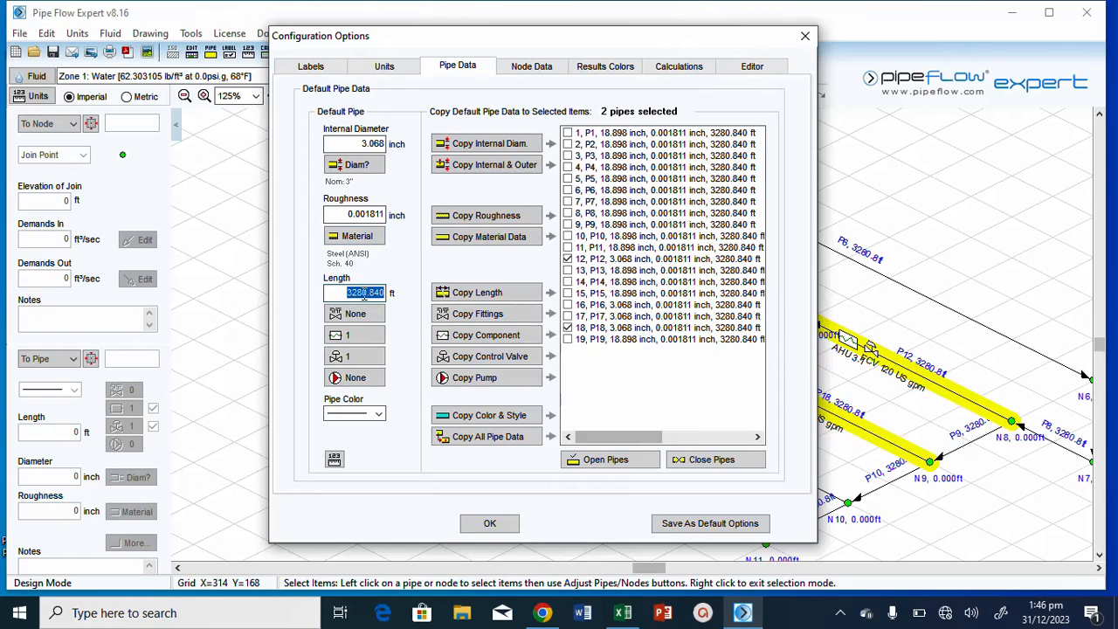
pyautogui.write('40')
pyautogui.click(492, 296)
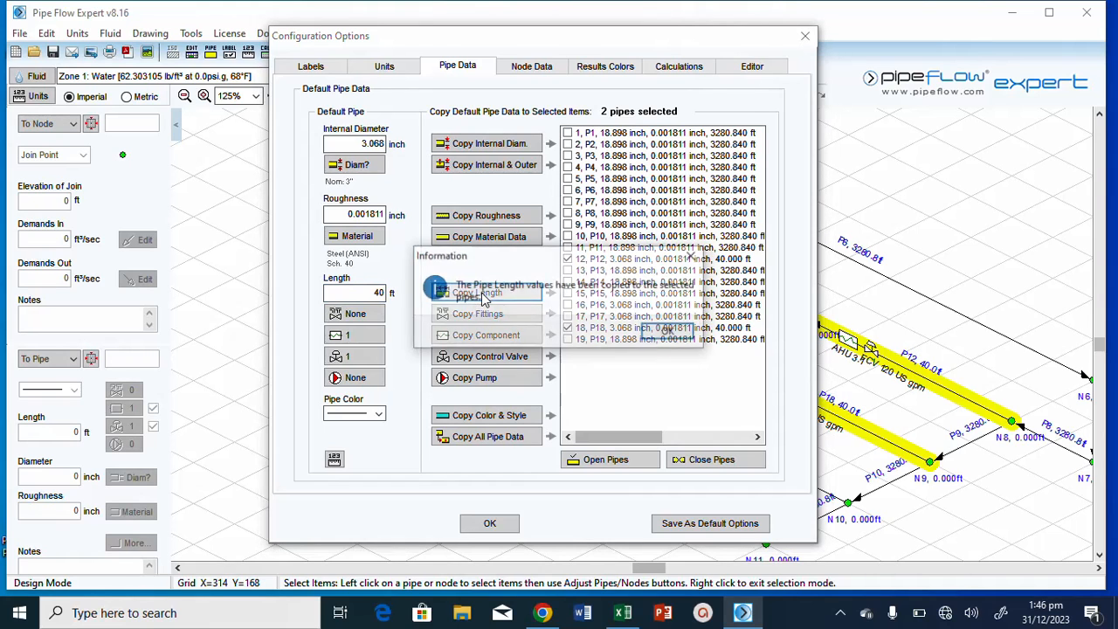
pyautogui.click(664, 333)
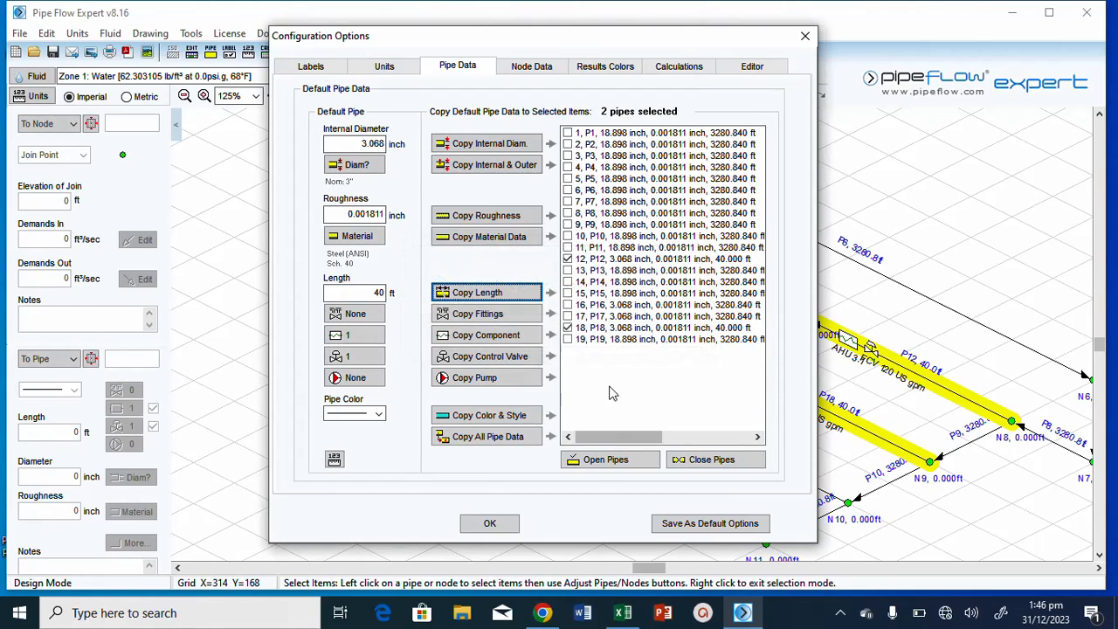
pyautogui.click(487, 529)
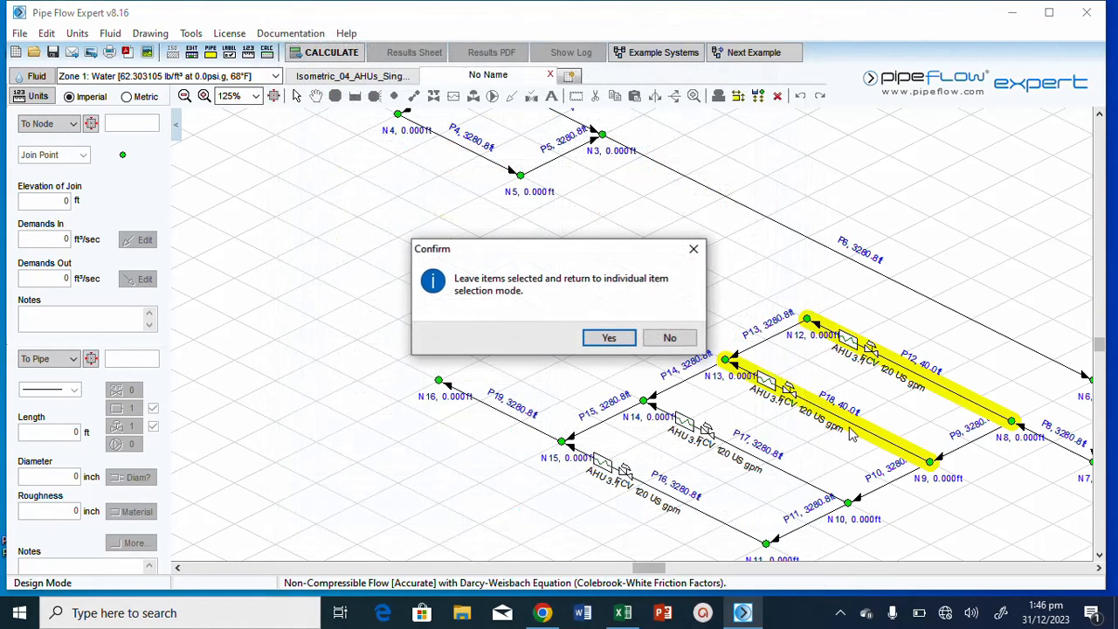
pyautogui.click(609, 338)
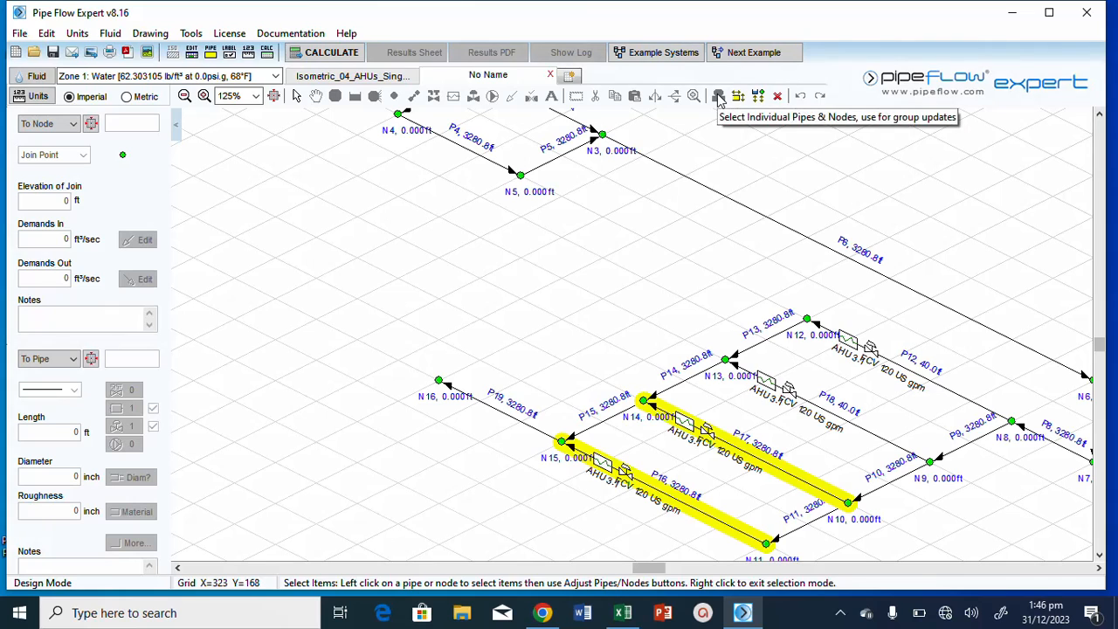
# Set the length of branch pipes P16 and P17 to 30 ft as a group and exit item selection mode
pyautogui.click(718, 96)
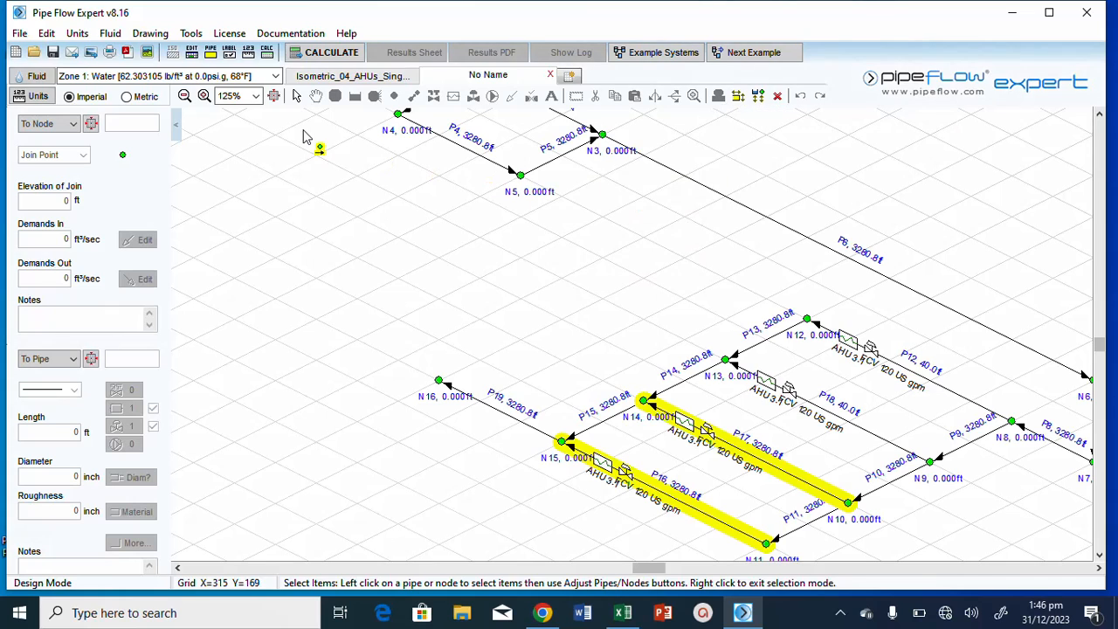
pyautogui.click(211, 52)
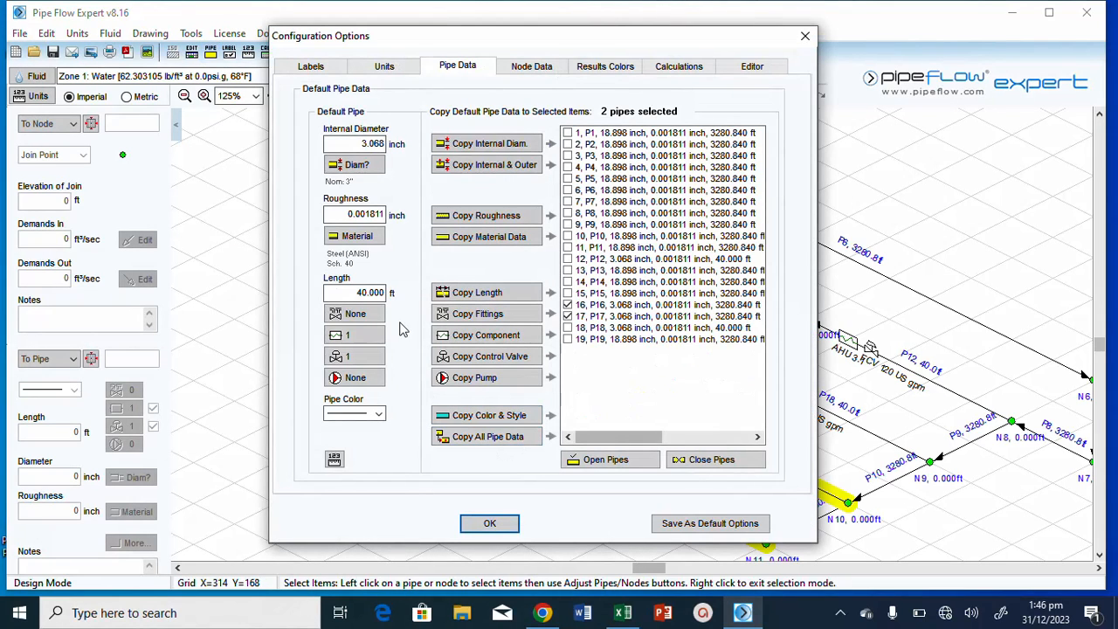
pyautogui.doubleClick(357, 291)
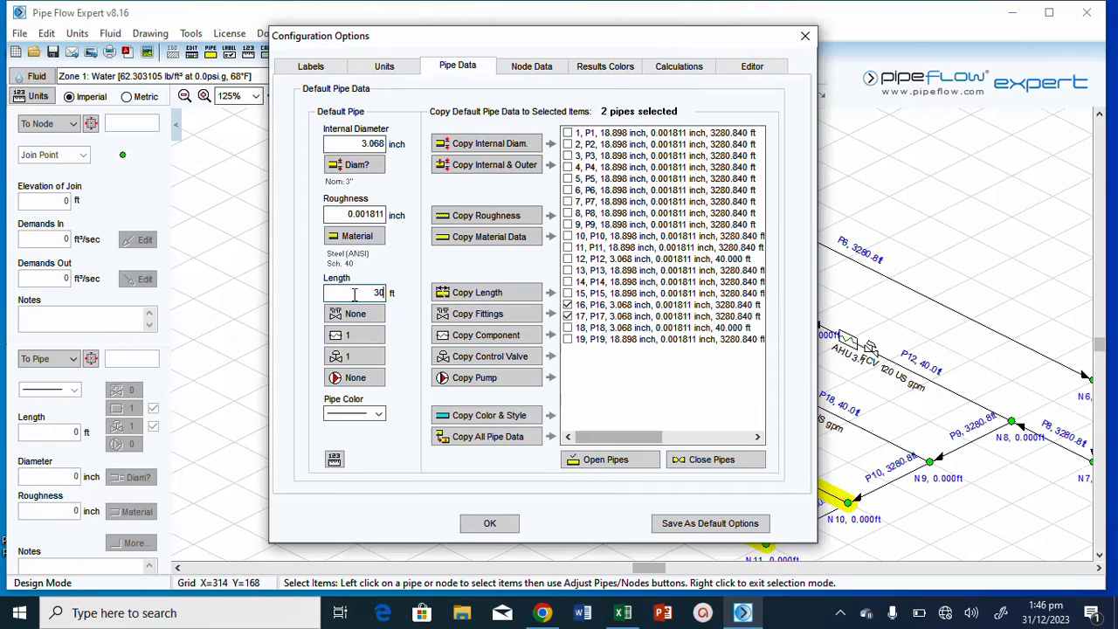
pyautogui.click(480, 296)
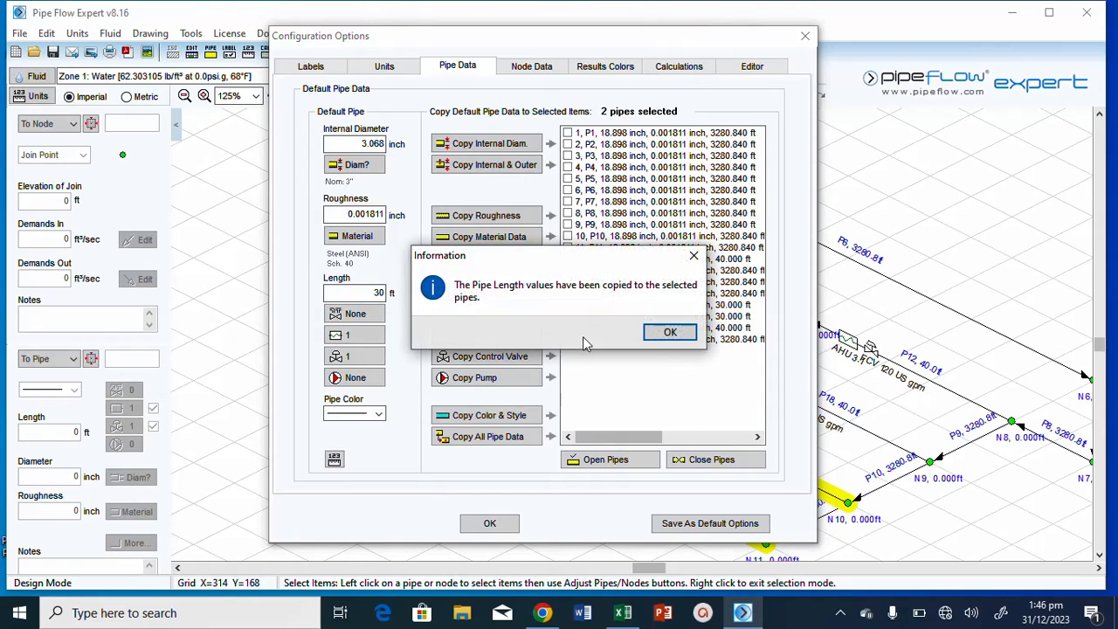
pyautogui.click(671, 333)
pyautogui.click(490, 523)
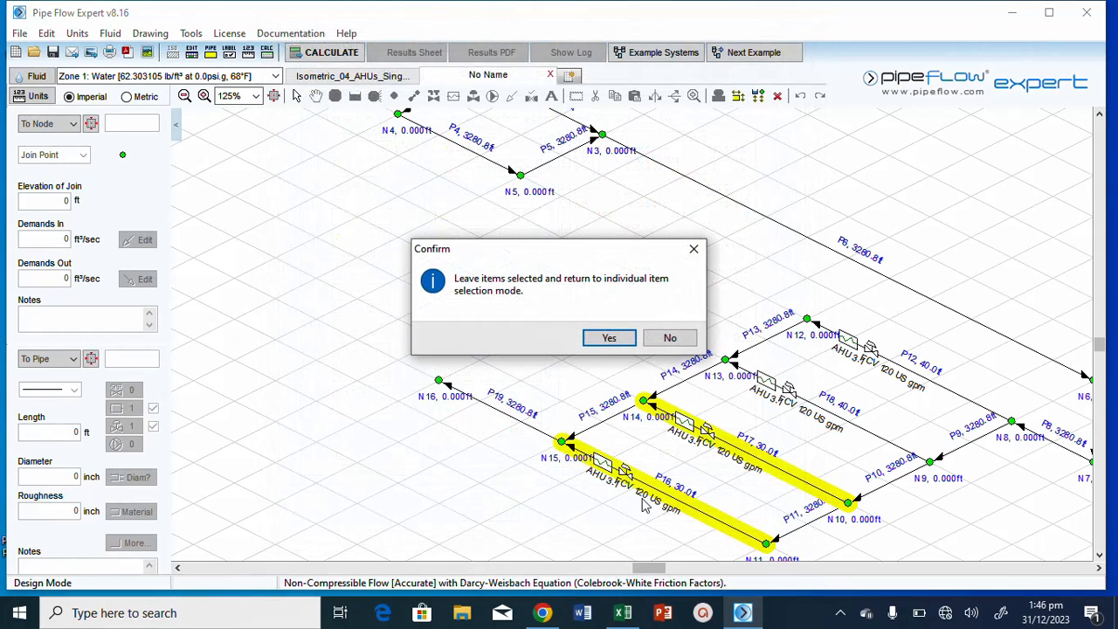
pyautogui.click(625, 342)
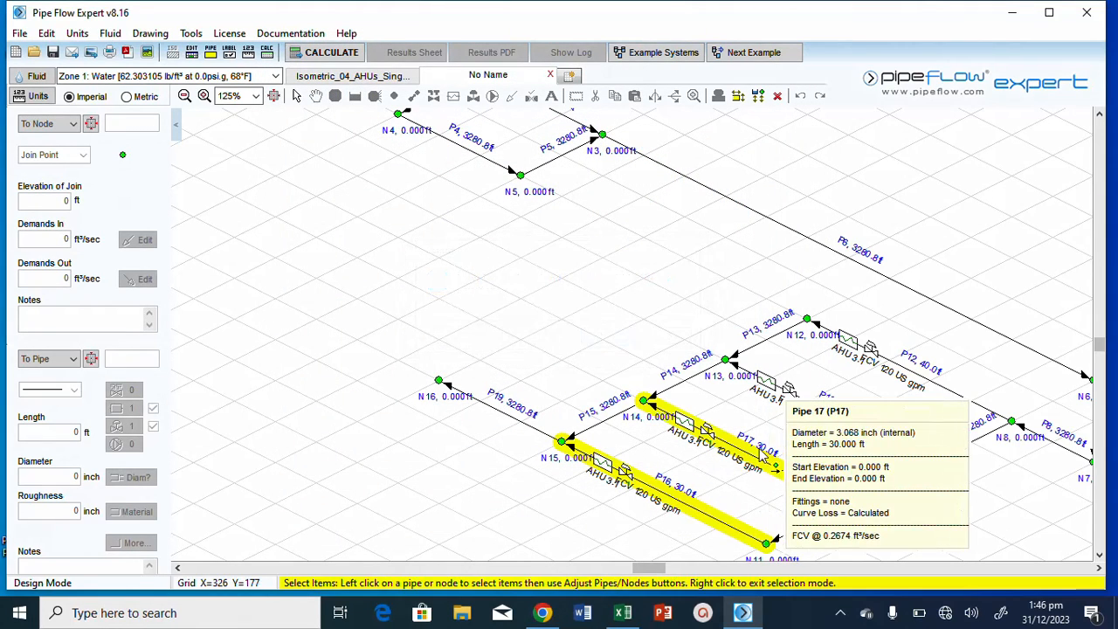
pyautogui.scroll(4, 718, 476)
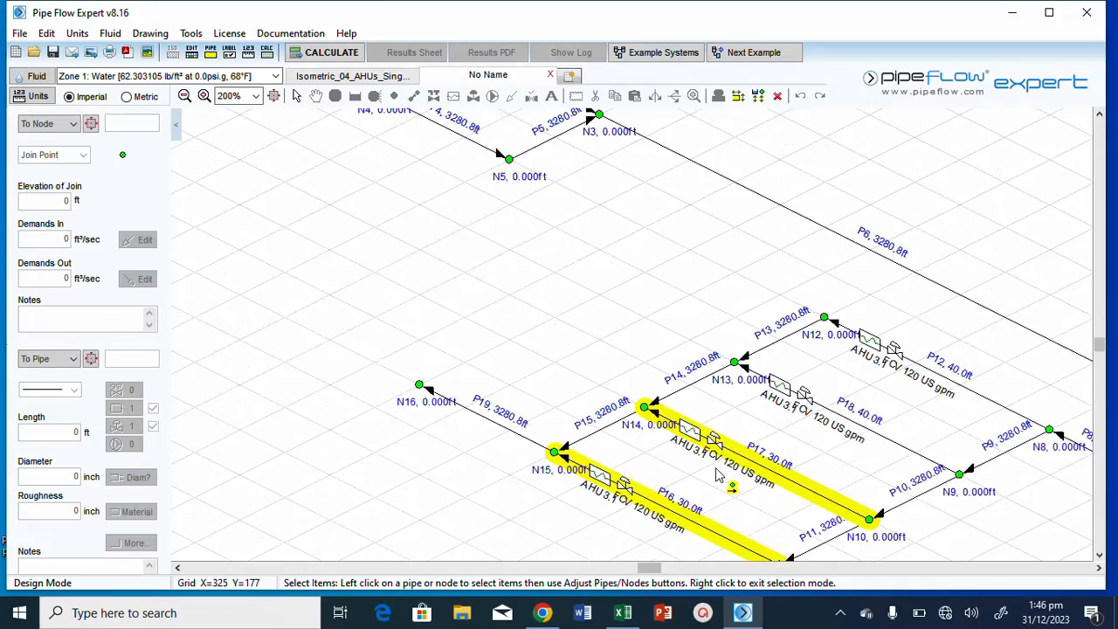
pyautogui.scroll(-5, 719, 476)
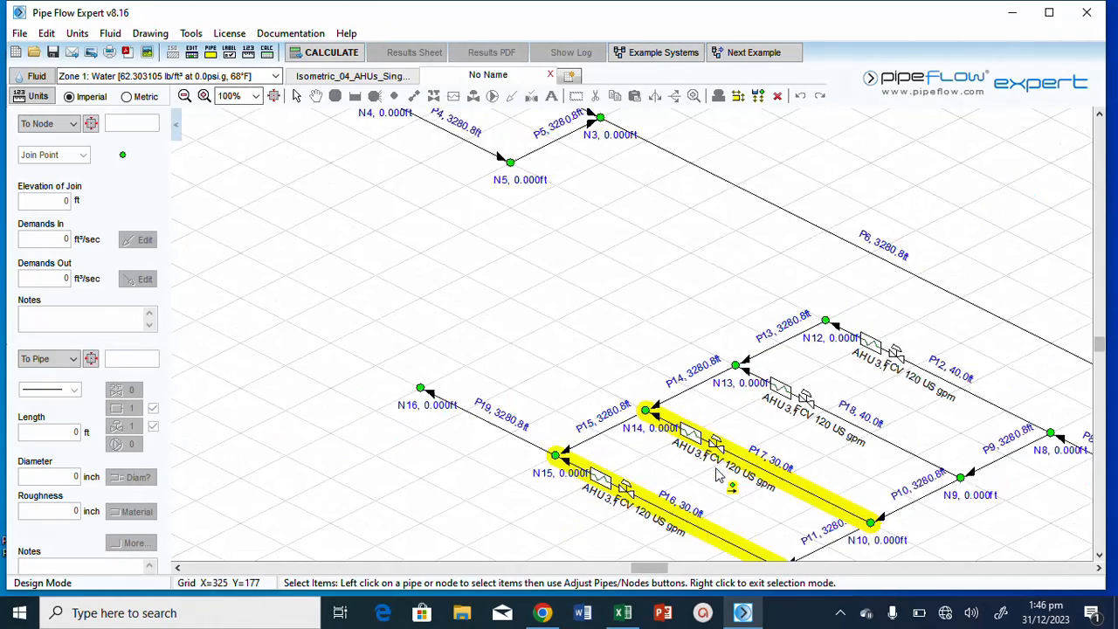
pyautogui.scroll(-4, 718, 476)
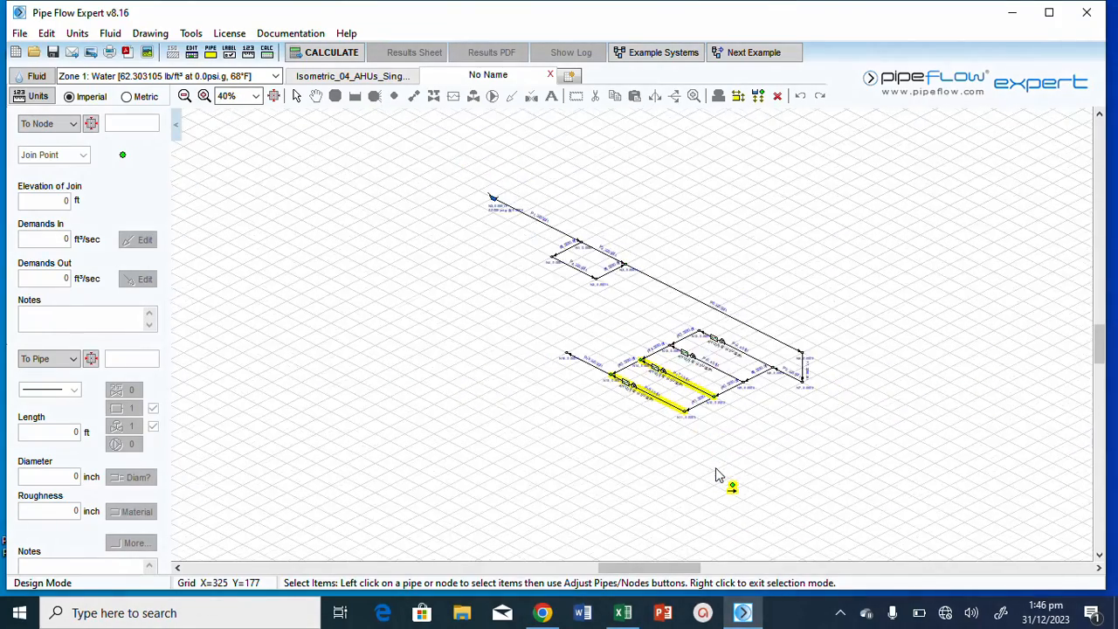
pyautogui.scroll(4, 734, 455)
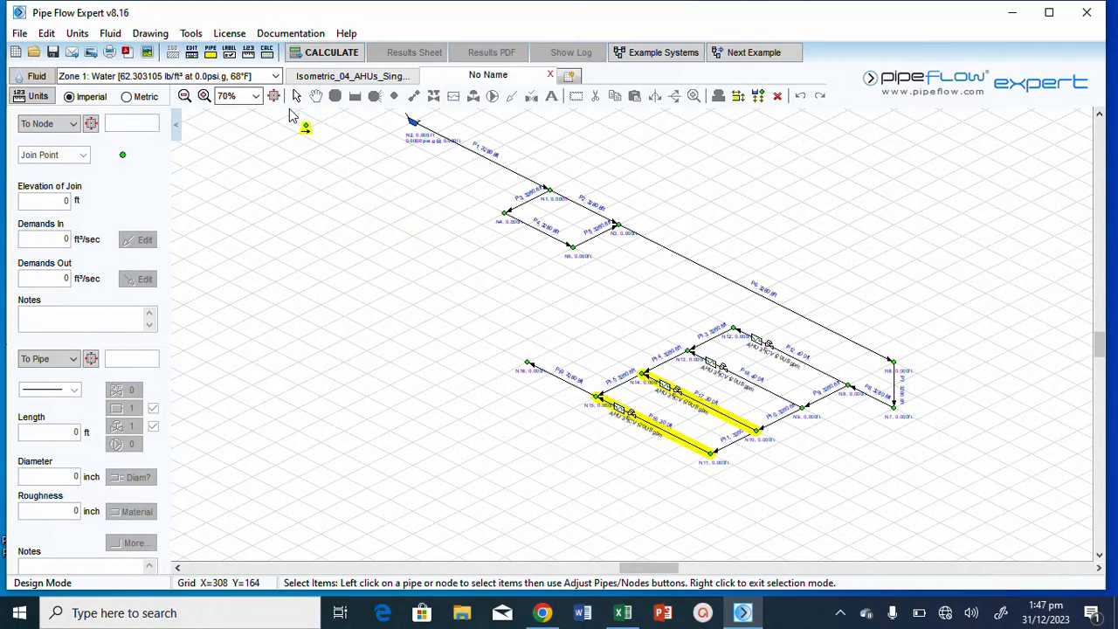
pyautogui.rightClick(334, 236)
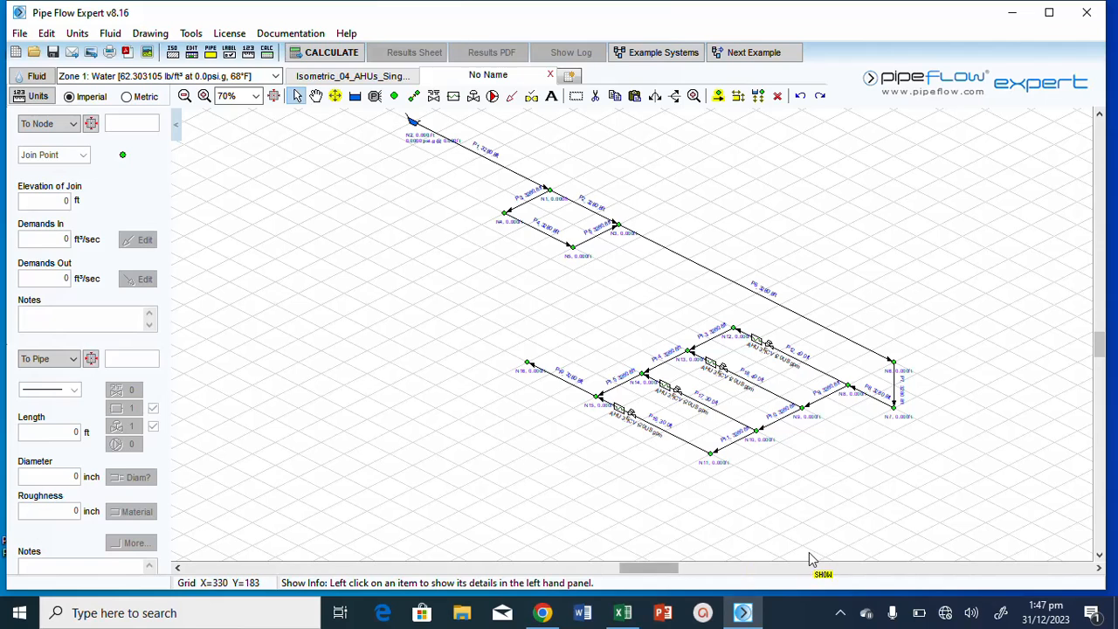
# Draw a vertical pipe straight down from node N16 to grid position X=318, Y=185 and finish adding pipes
pyautogui.click(414, 95)
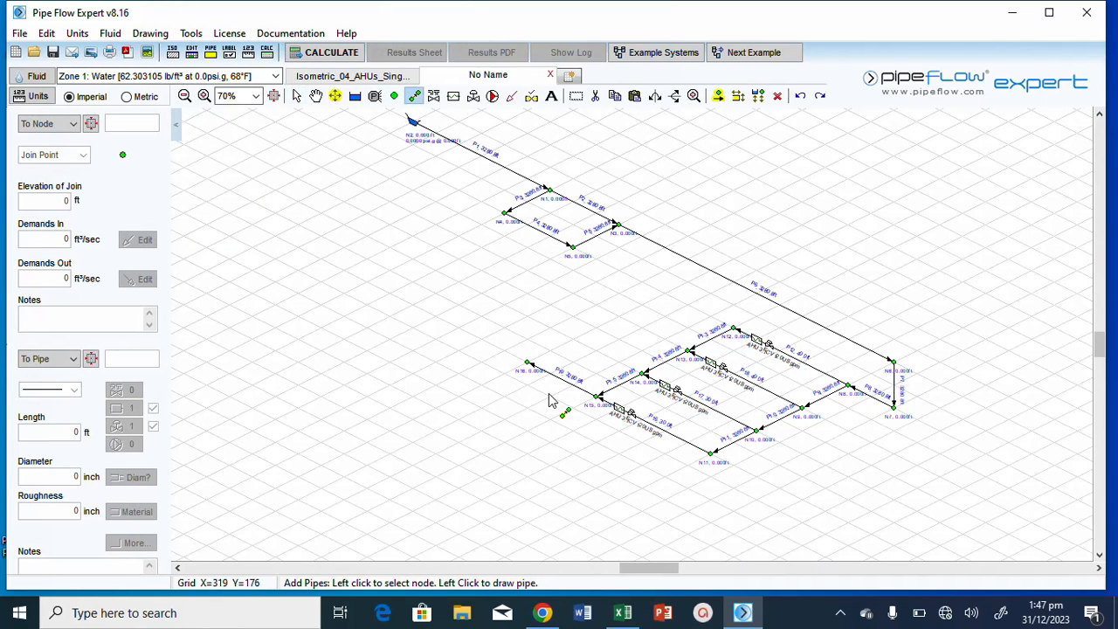
pyautogui.scroll(1, 549, 395)
pyautogui.scroll(-3, 549, 397)
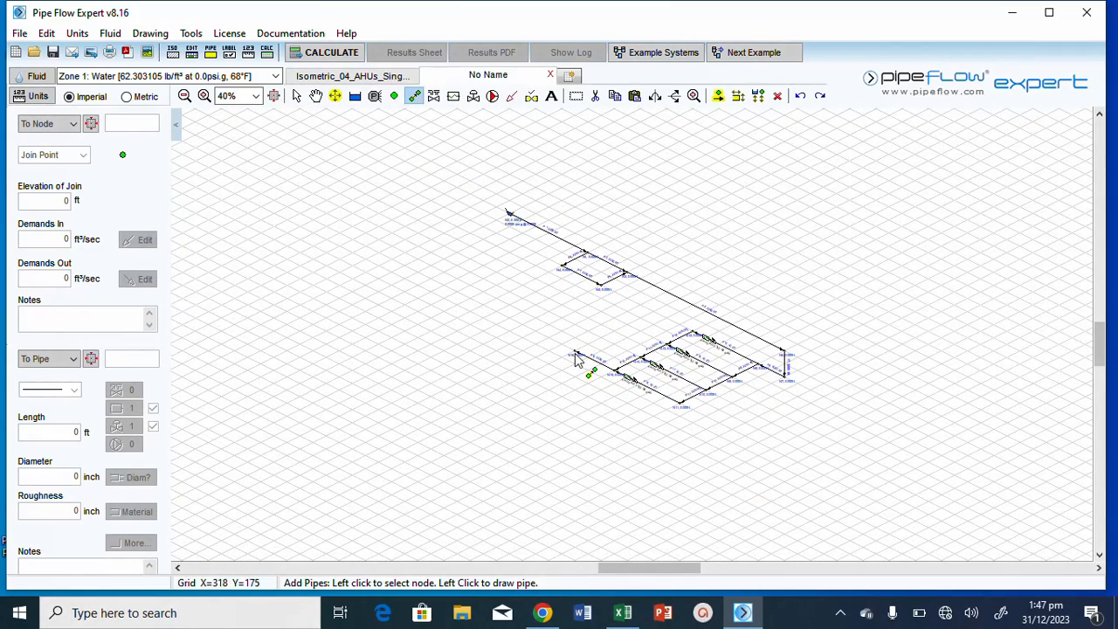
pyautogui.click(575, 355)
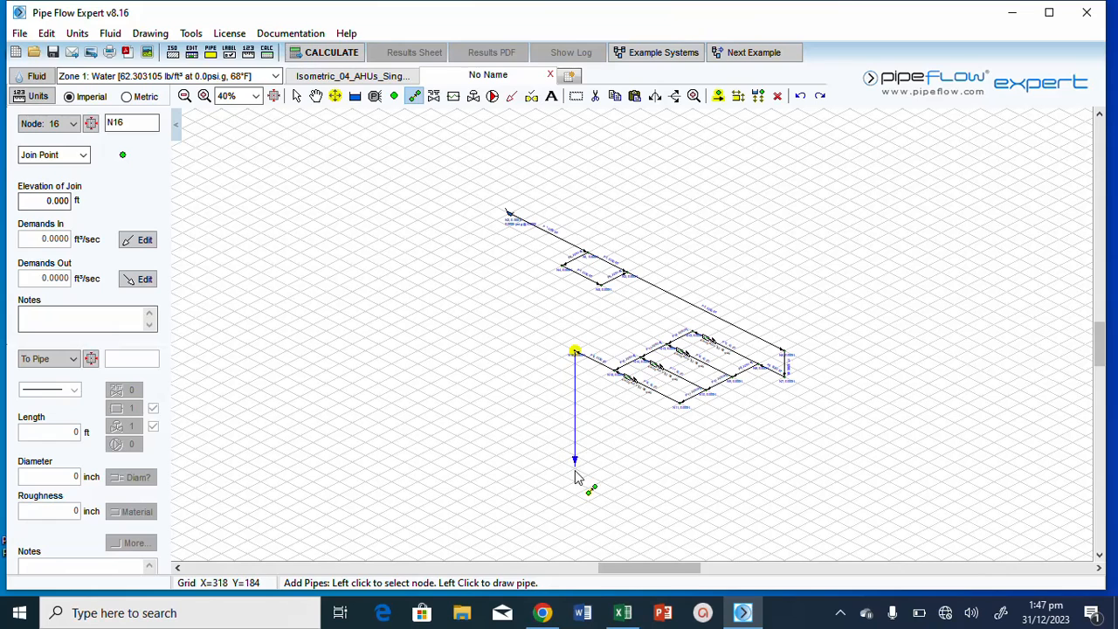
pyautogui.click(574, 481)
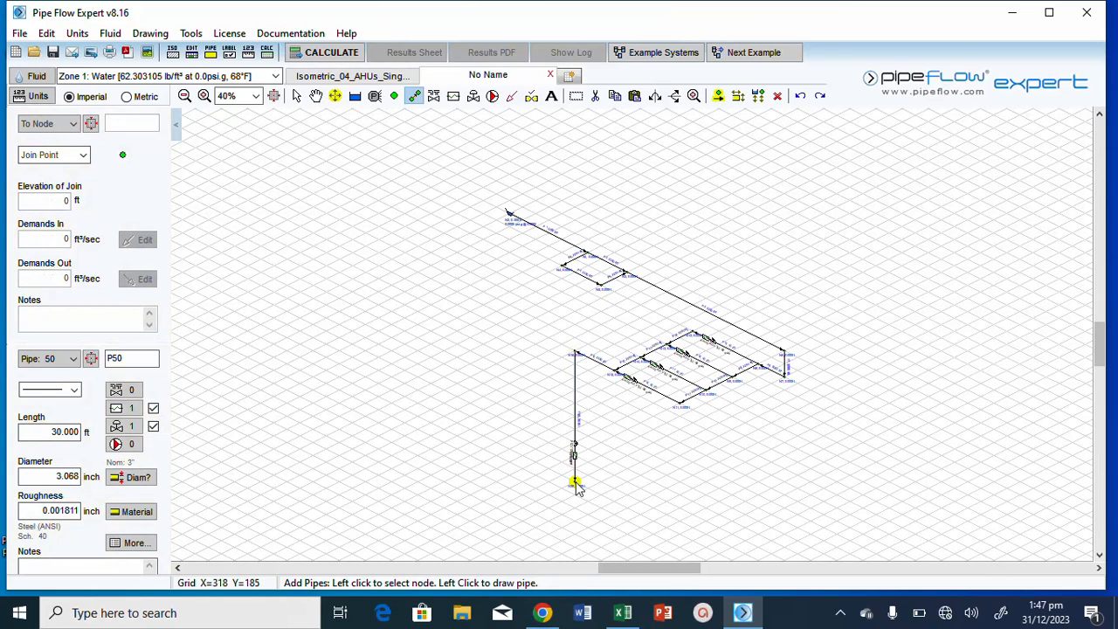
pyautogui.rightClick(575, 482)
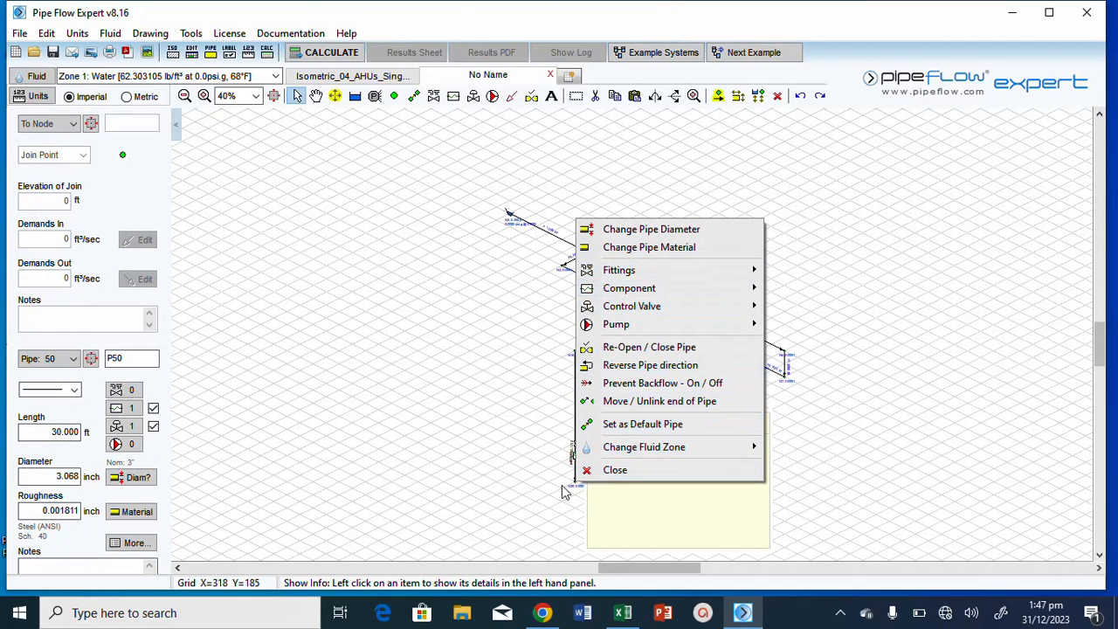
pyautogui.click(456, 297)
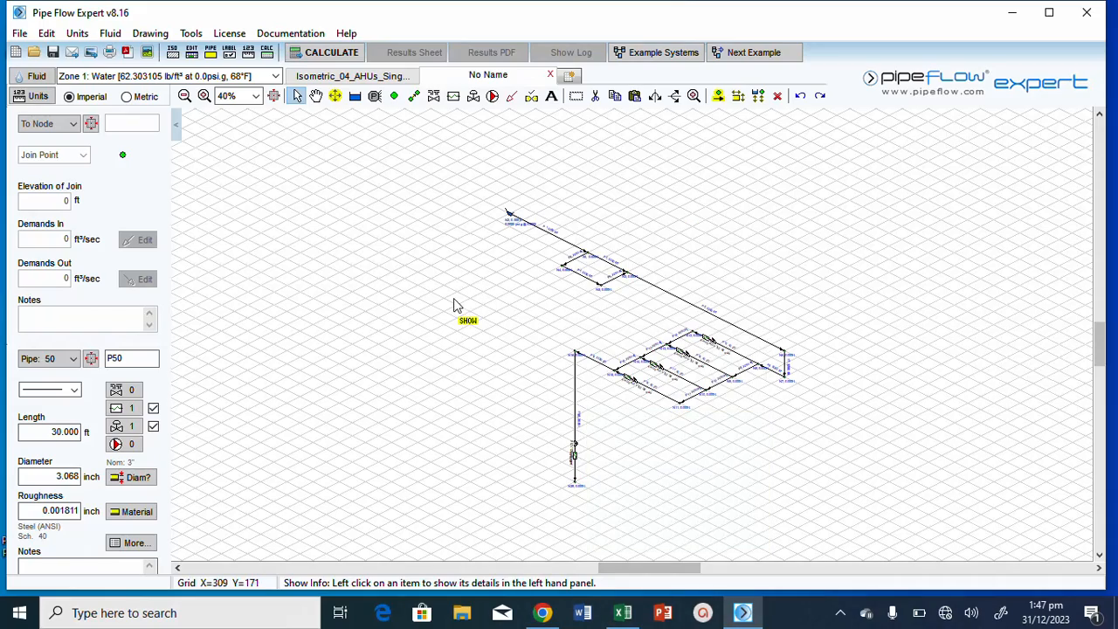
# Set the long main pipe P6 as the default pipe so new pipes use its values
pyautogui.scroll(3, 631, 509)
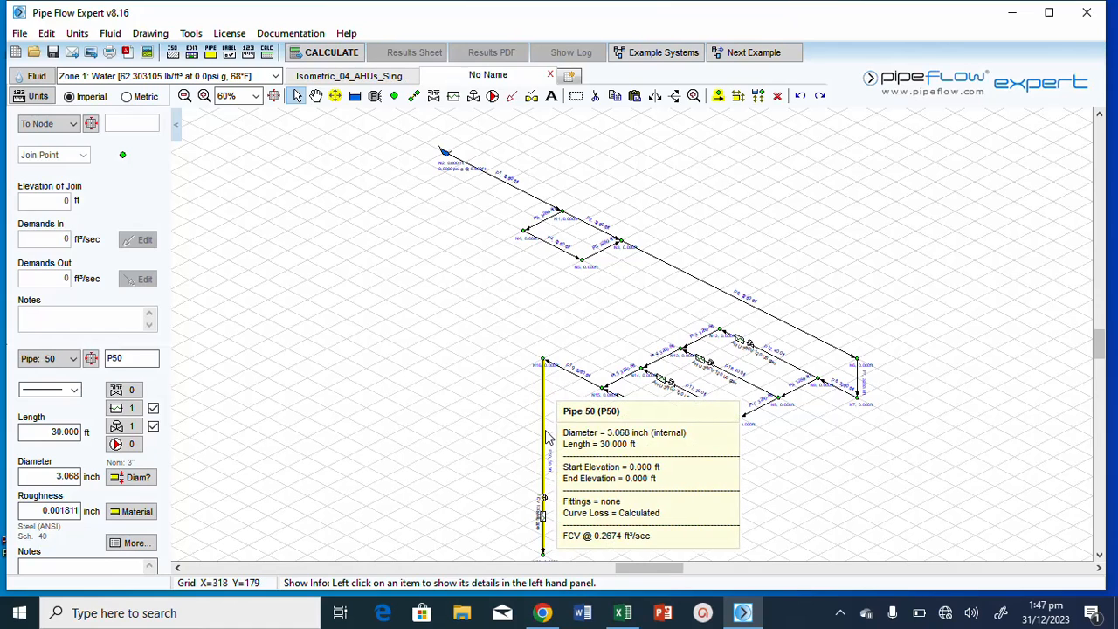
pyautogui.moveTo(777, 324)
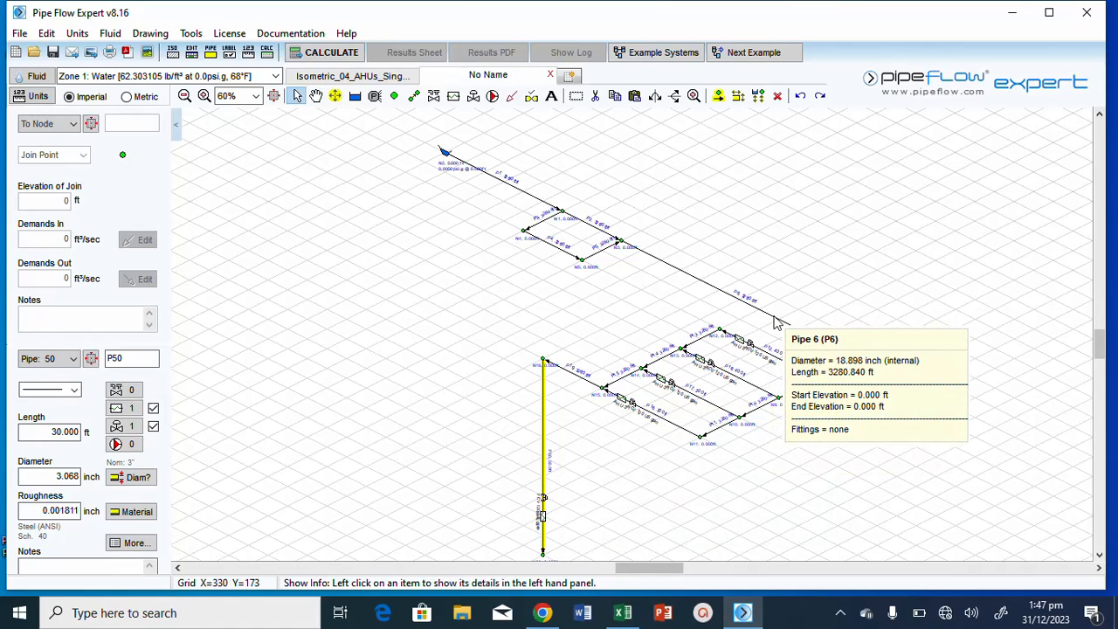
pyautogui.click(777, 324)
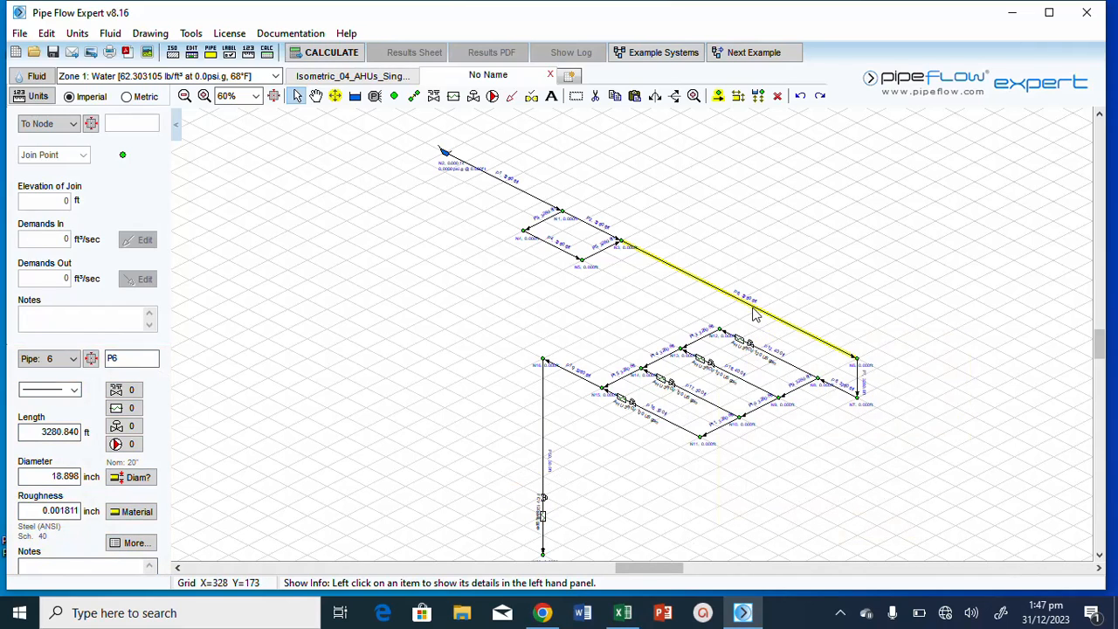
pyautogui.rightClick(756, 316)
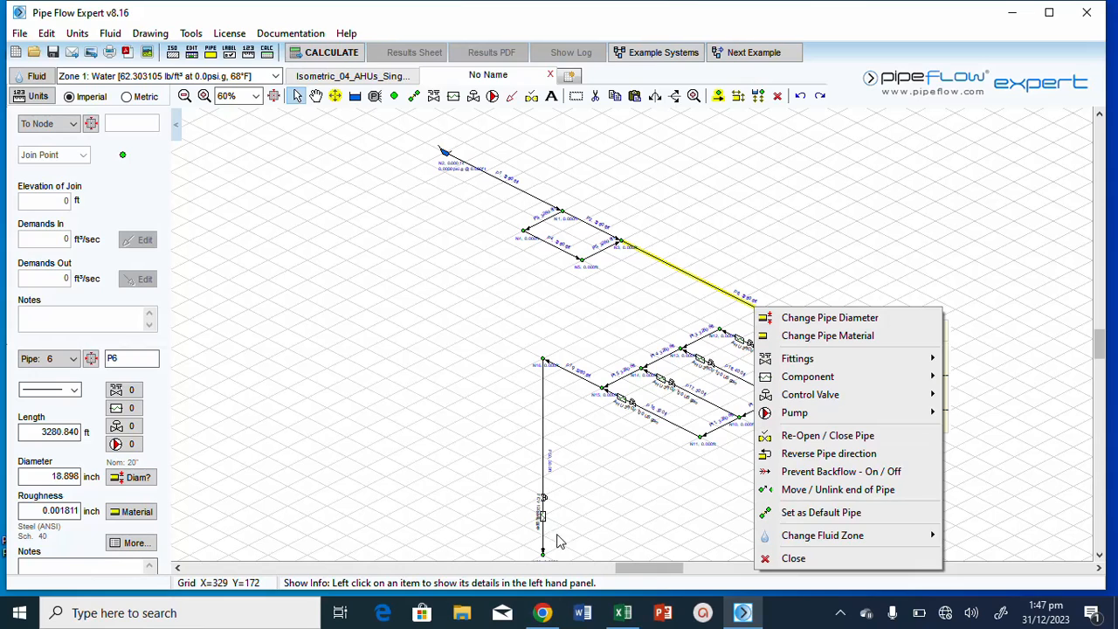
pyautogui.click(850, 515)
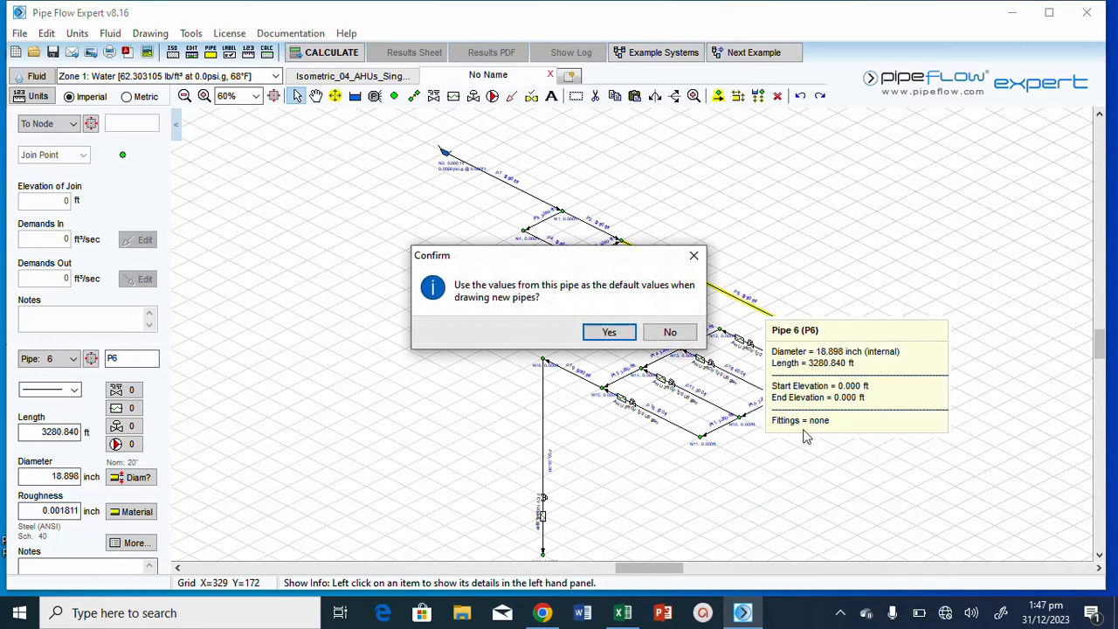
pyautogui.click(609, 333)
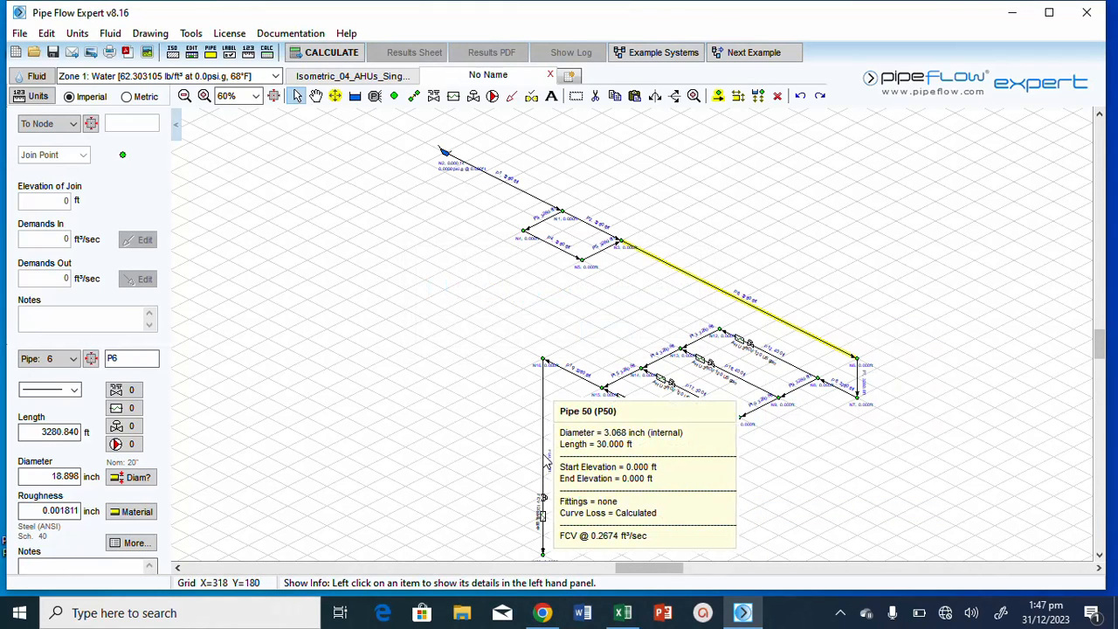
# Copy all default pipe data to the vertical pipe P50, keeping it selected on return to the drawing
pyautogui.click(719, 96)
pyautogui.click(543, 463)
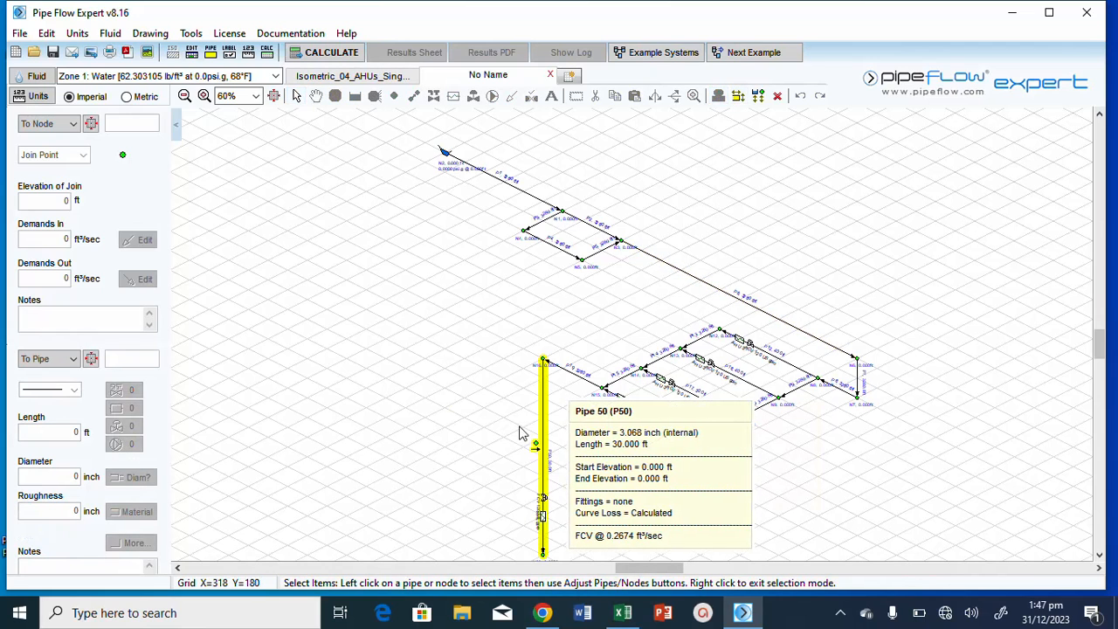
pyautogui.click(210, 52)
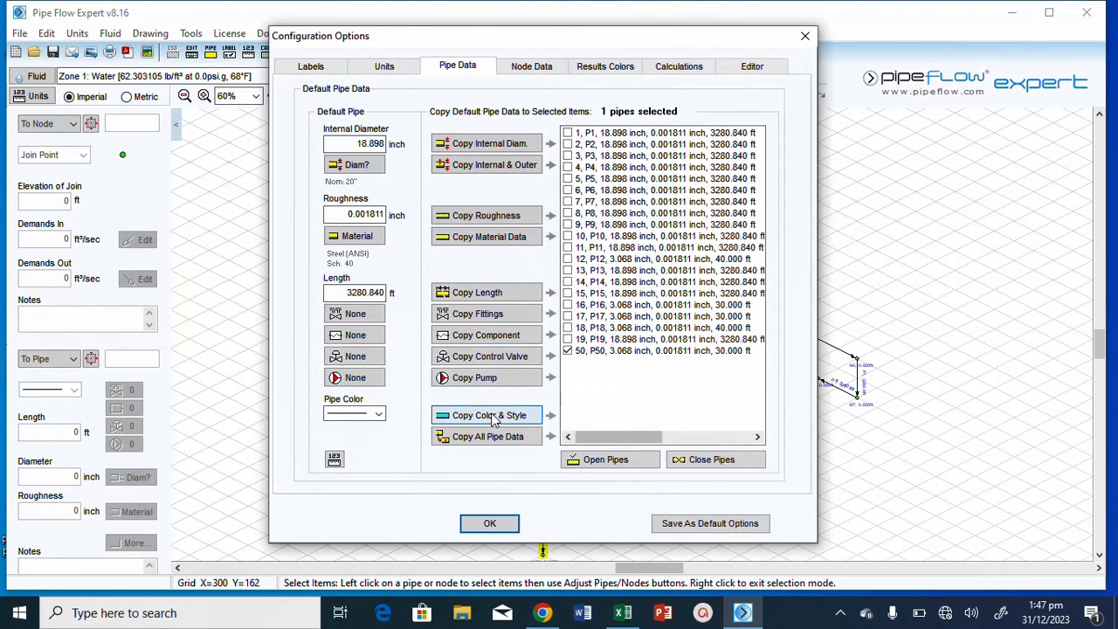
pyautogui.click(505, 439)
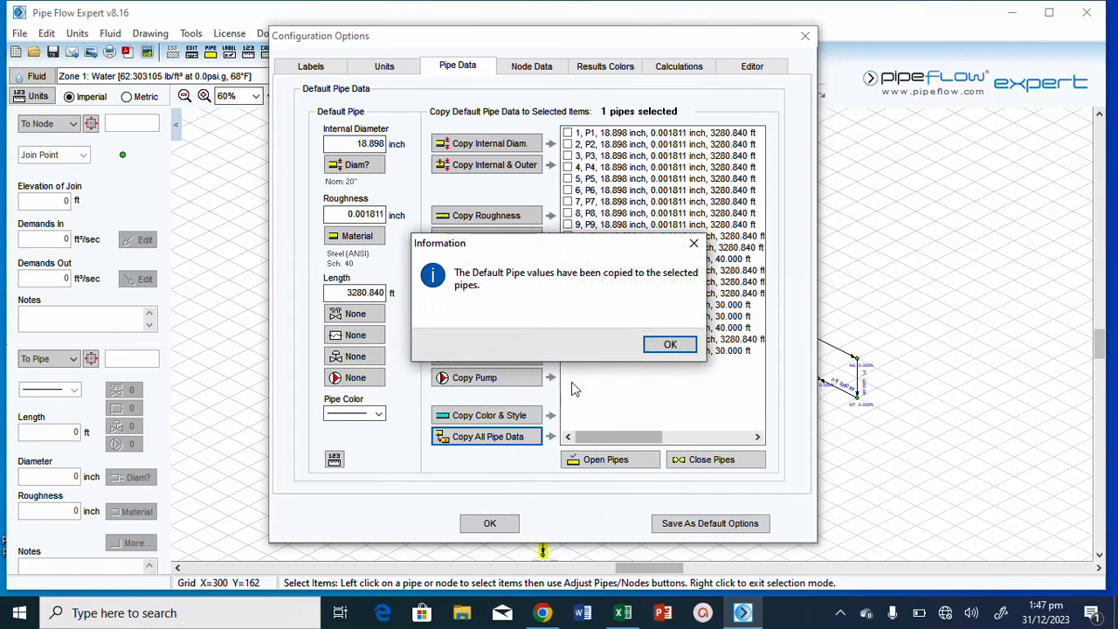
pyautogui.click(671, 344)
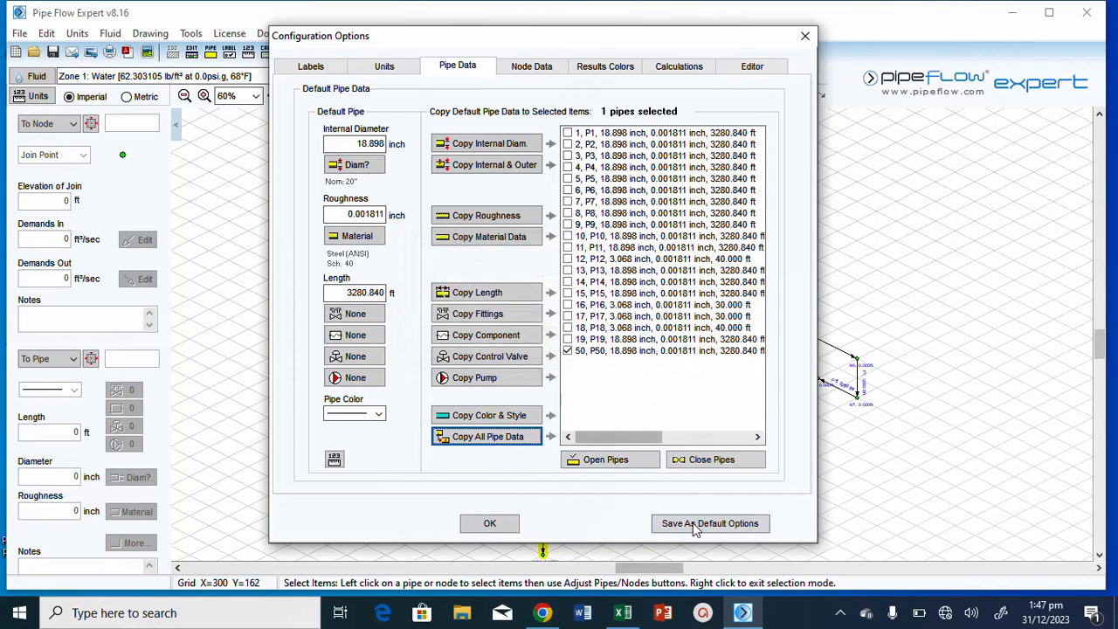
pyautogui.click(487, 525)
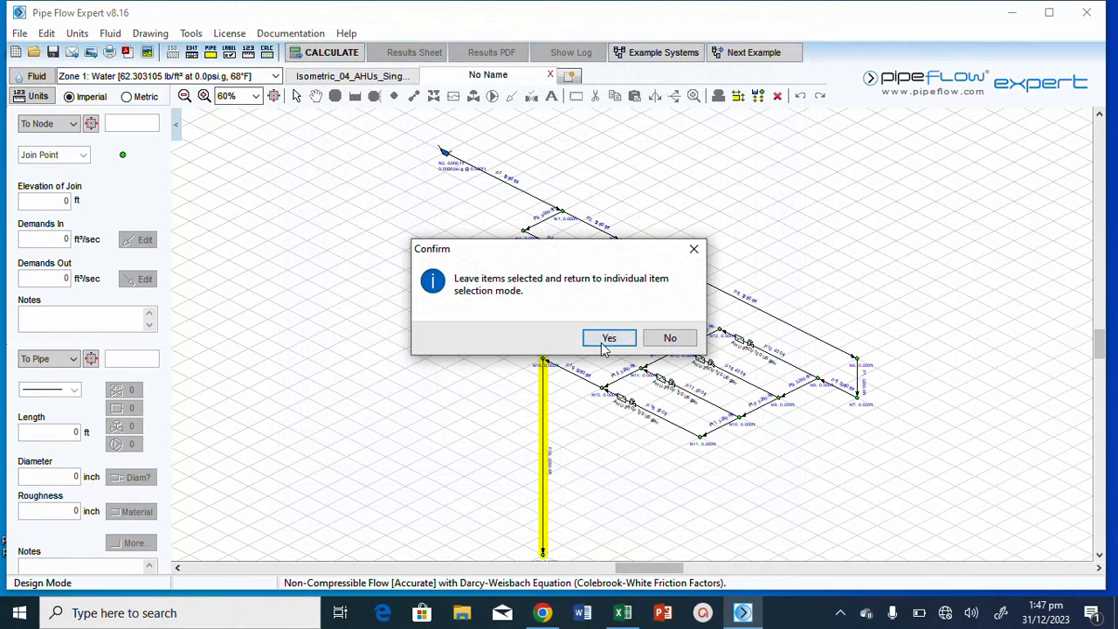
pyautogui.click(603, 339)
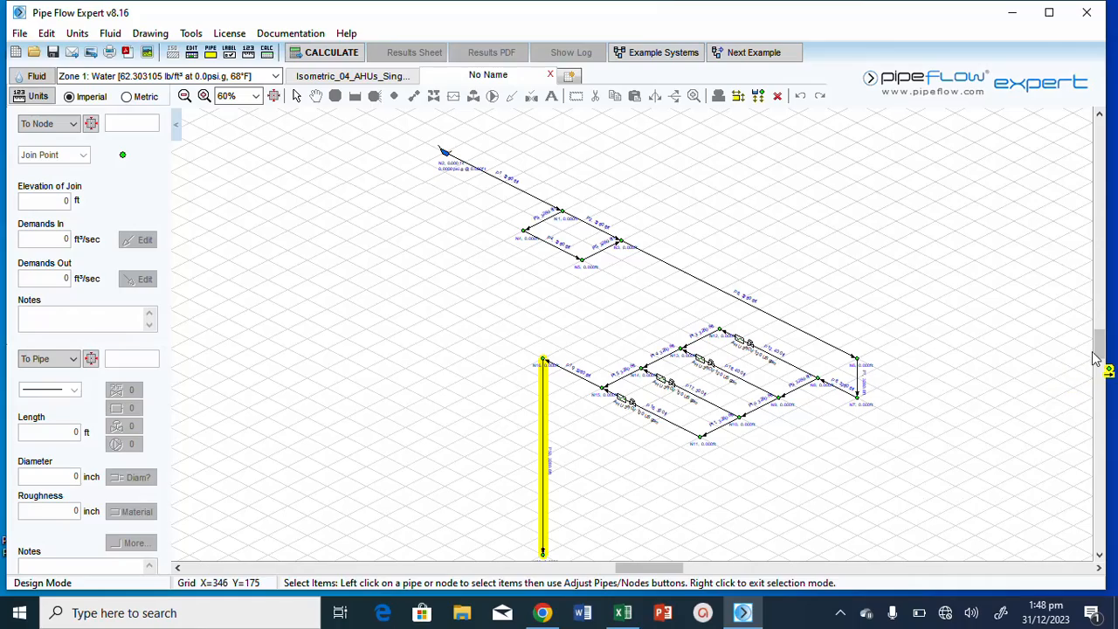
# Clear the selection of pipe P50 and leave item selection mode
pyautogui.scroll(-2, 1100, 366)
pyautogui.scroll(-3, 1100, 365)
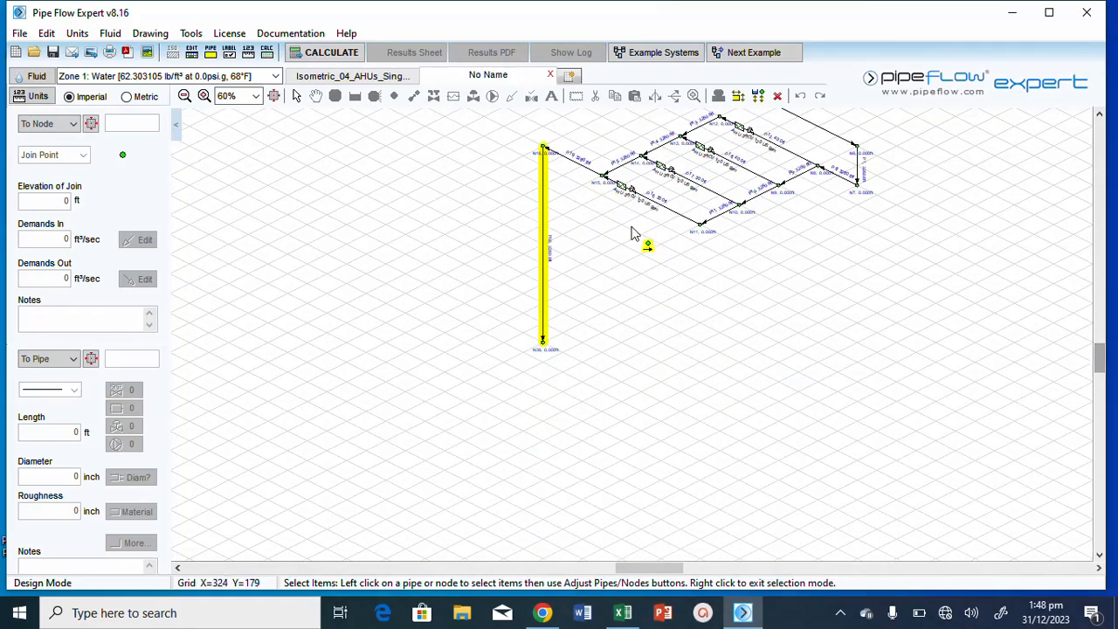
pyautogui.scroll(1, 542, 282)
pyautogui.scroll(-3, 542, 283)
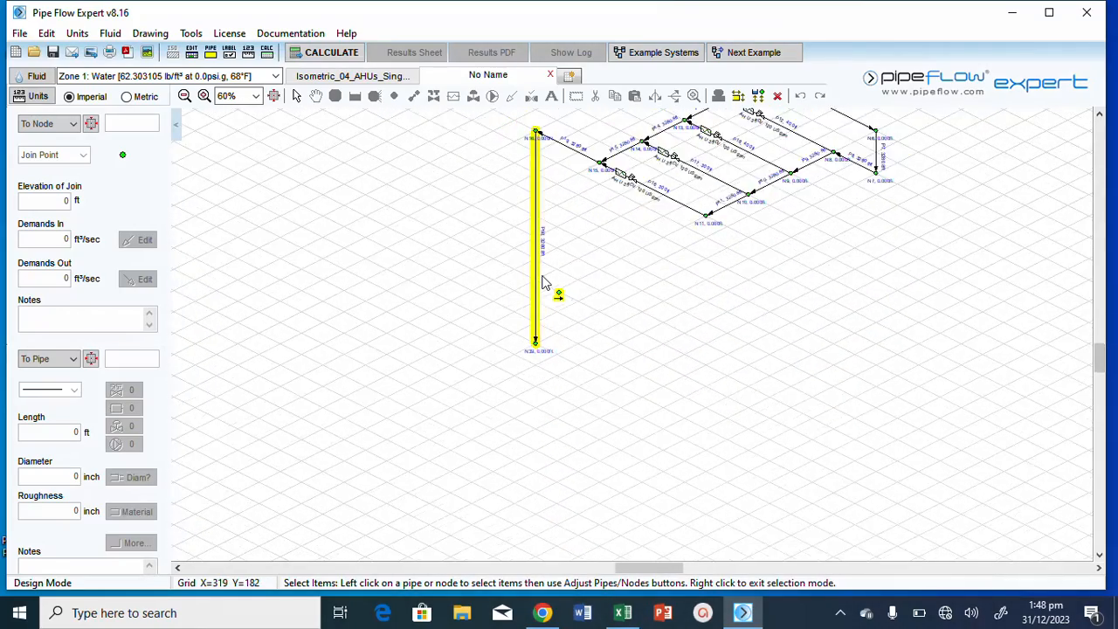
pyautogui.scroll(3, 685, 224)
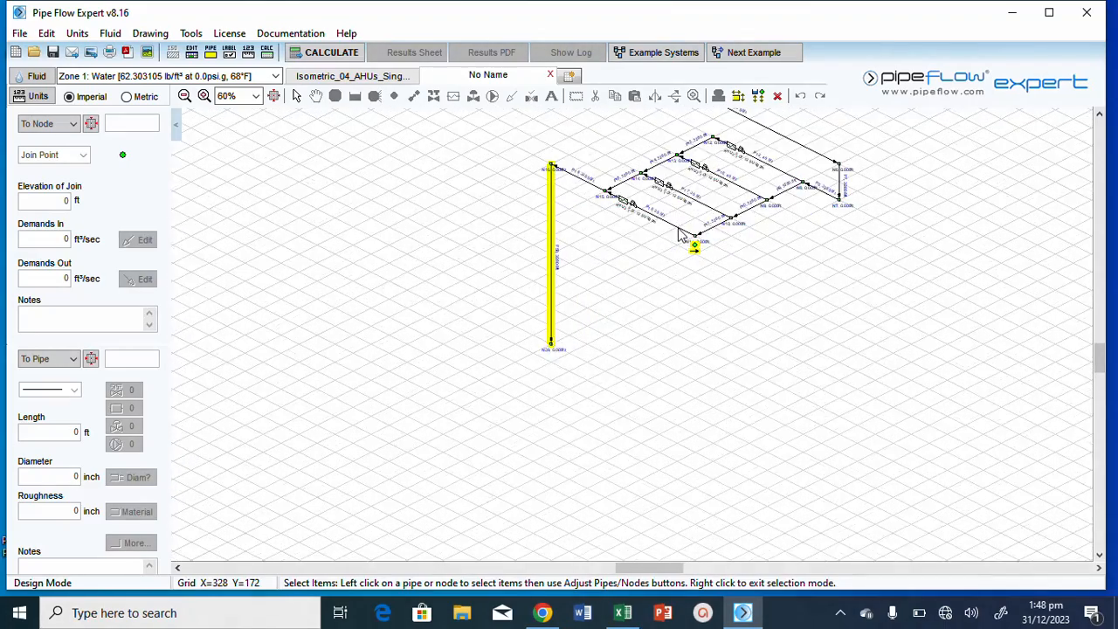
pyautogui.scroll(-2, 651, 162)
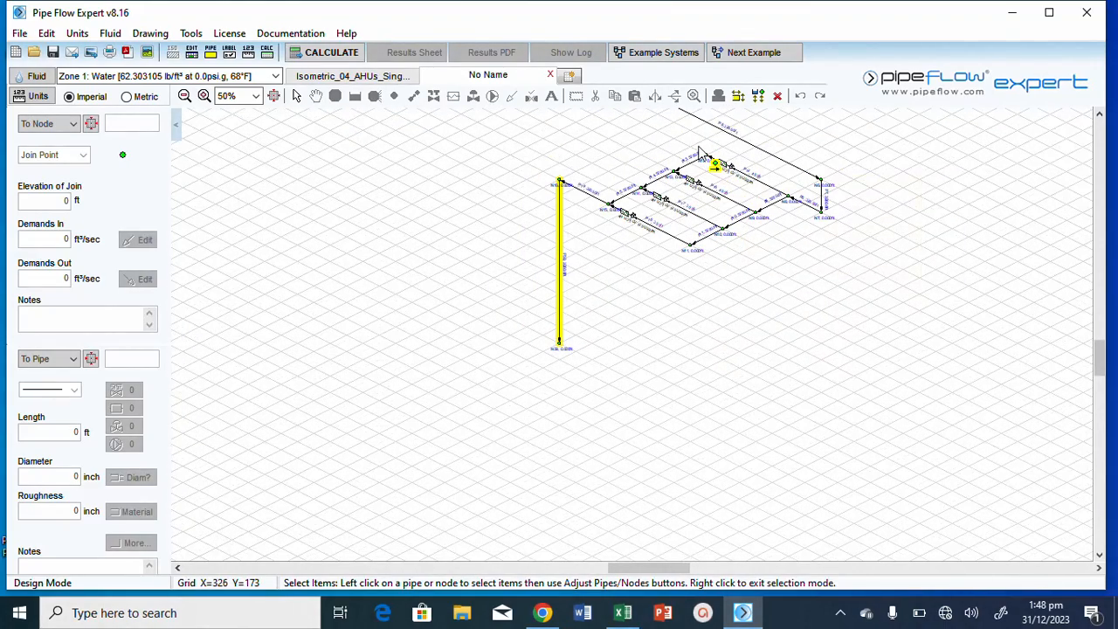
pyautogui.moveTo(1101, 348)
pyautogui.mouseDown()
pyautogui.moveTo(1100, 329)
pyautogui.moveTo(1102, 347)
pyautogui.mouseUp()
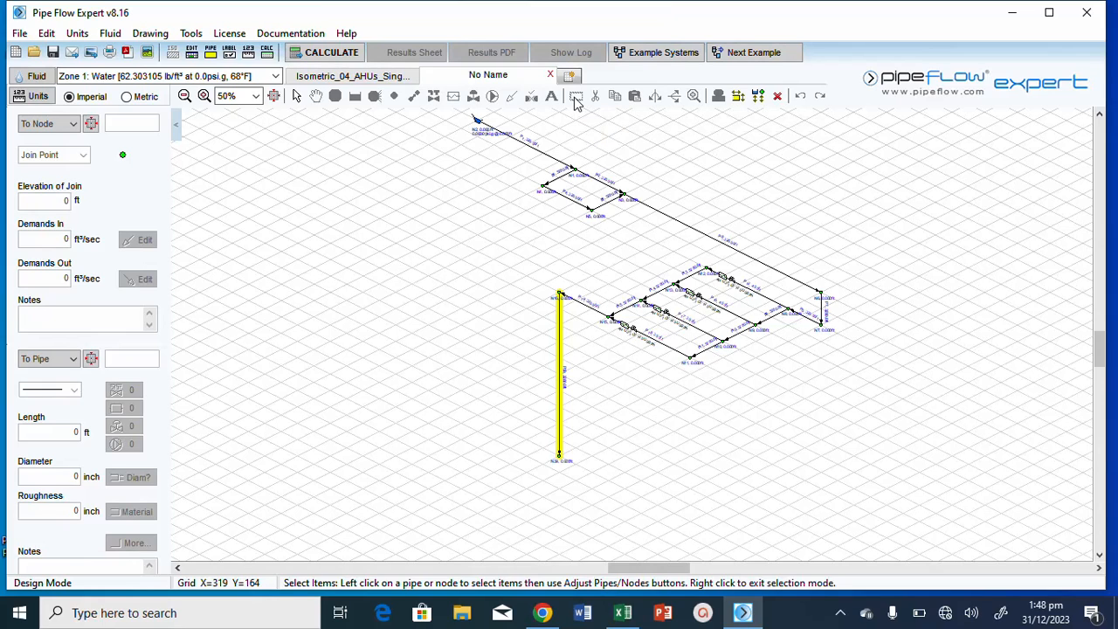
pyautogui.click(297, 96)
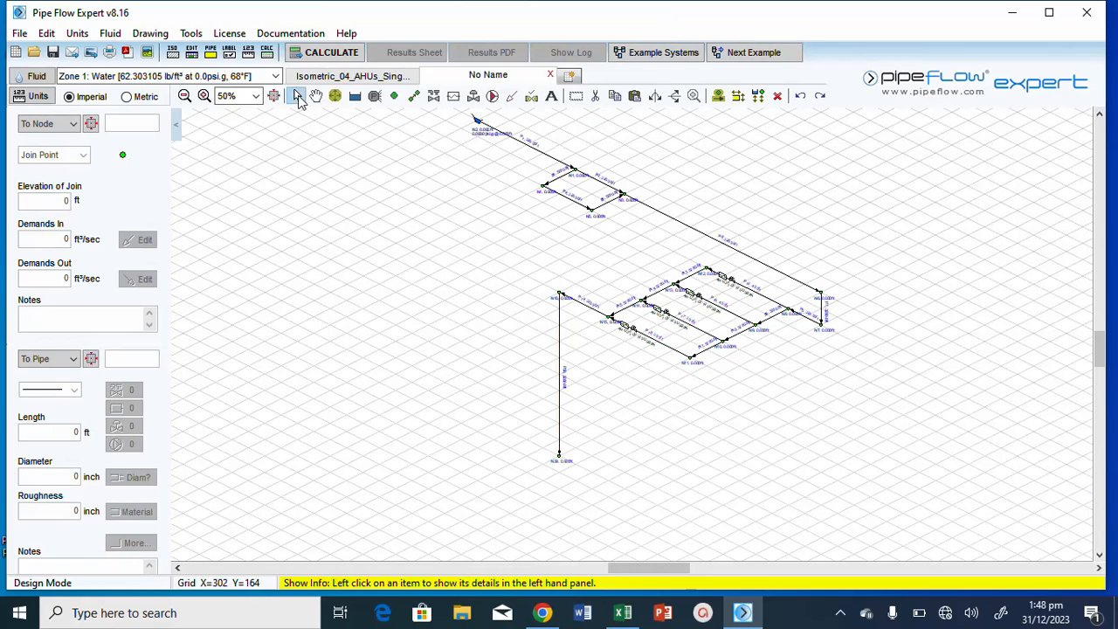
pyautogui.click(576, 96)
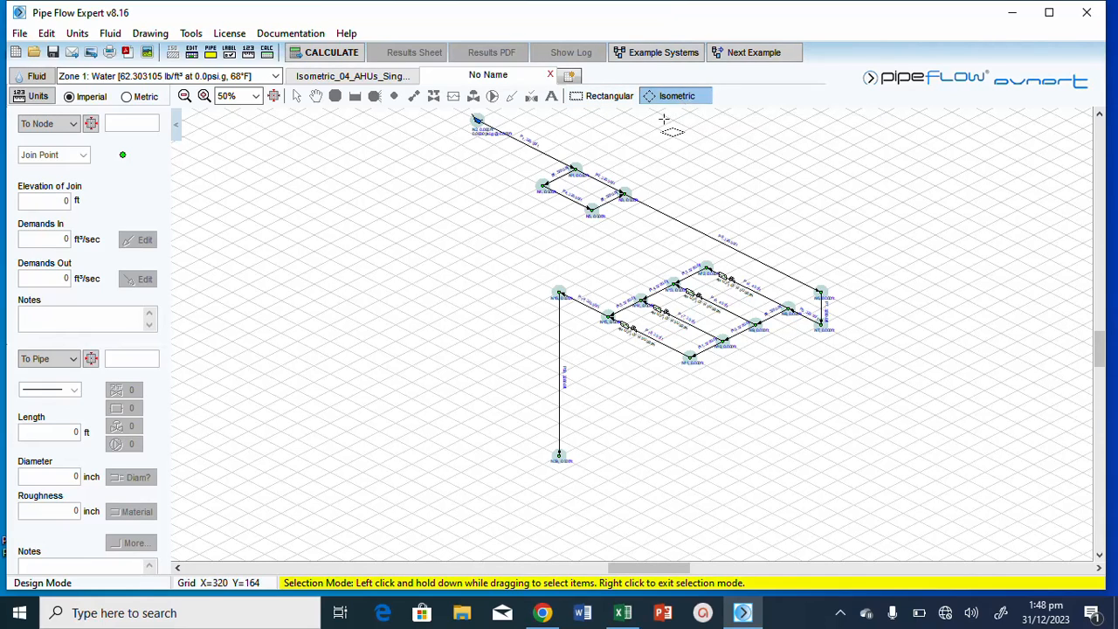
pyautogui.click(509, 278)
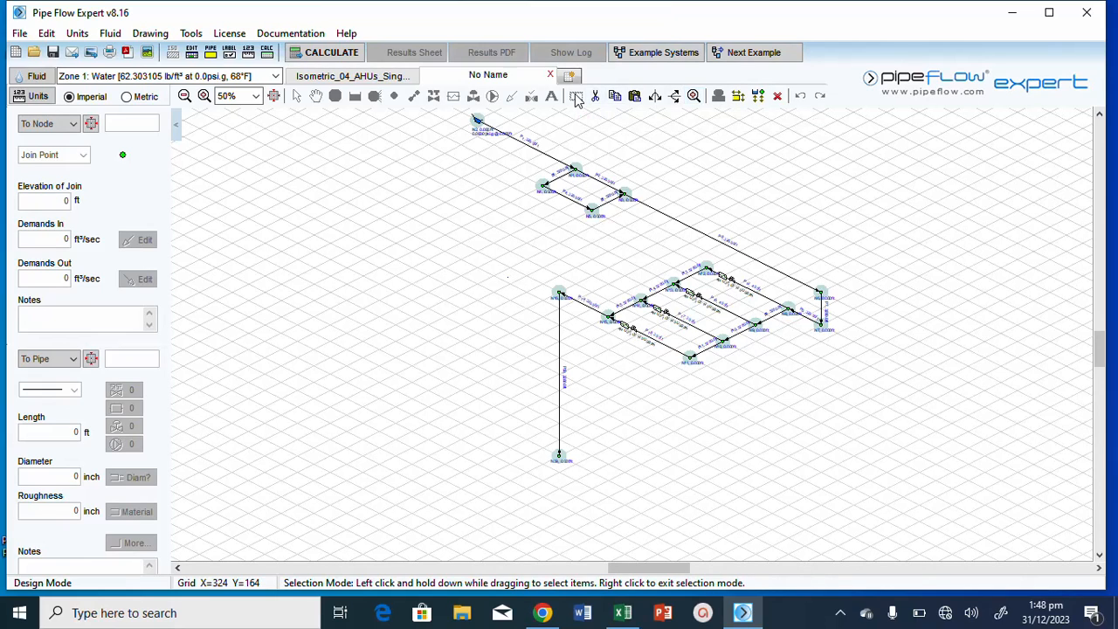
pyautogui.rightClick(522, 305)
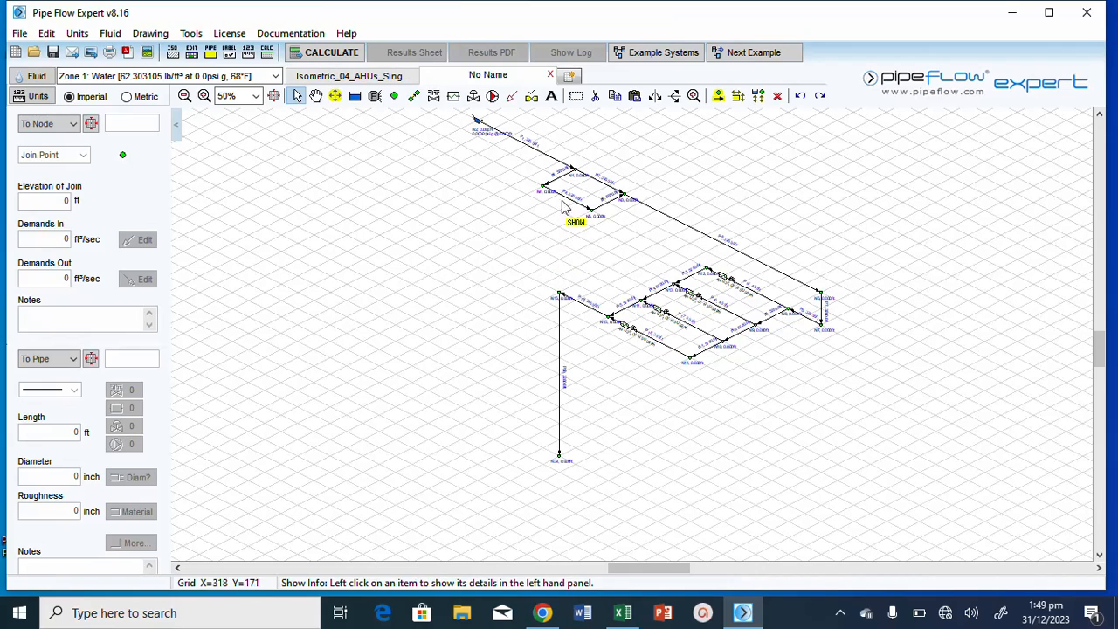
# Select the four-branch AHU pipe group with its N7 and N16 end pipes using an isometric selection area, and paste a copy of it
pyautogui.click(576, 98)
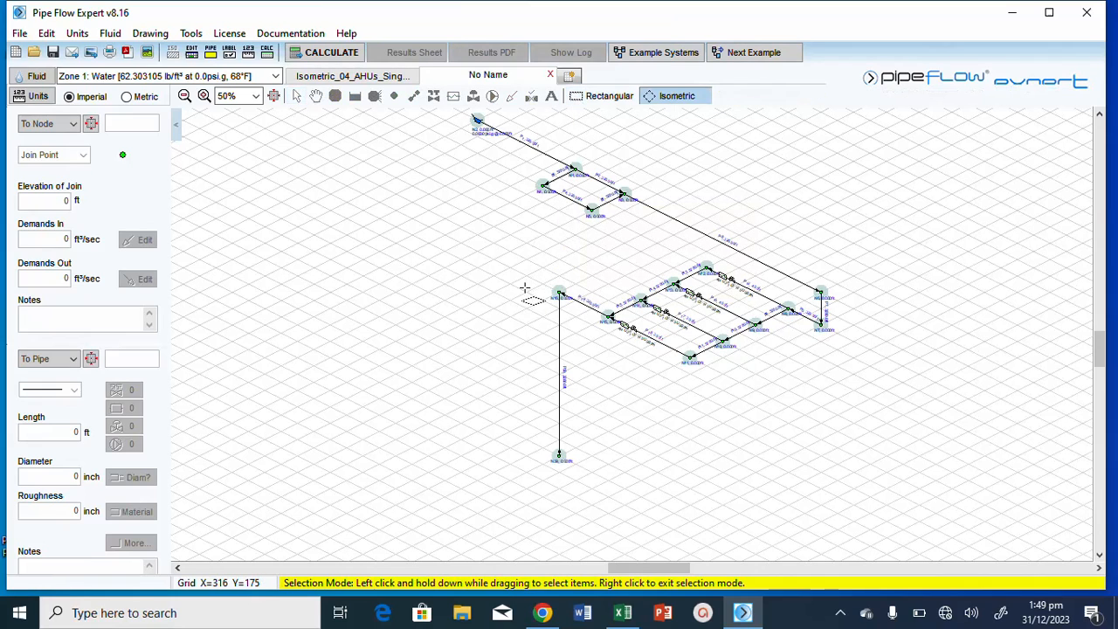
pyautogui.moveTo(502, 299); pyautogui.dragTo(880, 342)
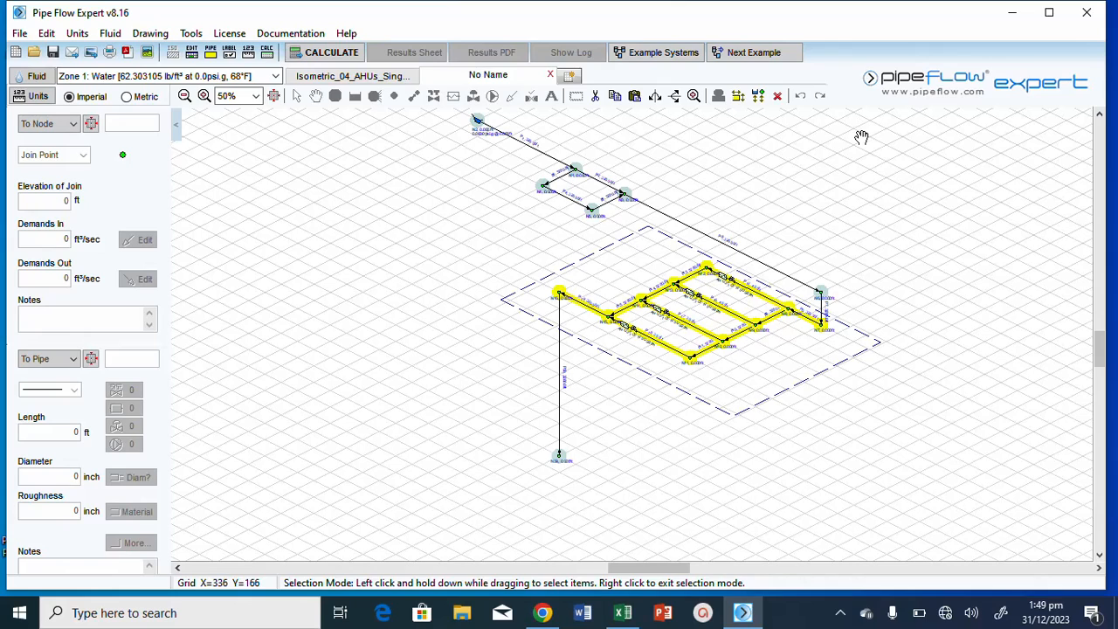
pyautogui.click(617, 97)
pyautogui.click(635, 97)
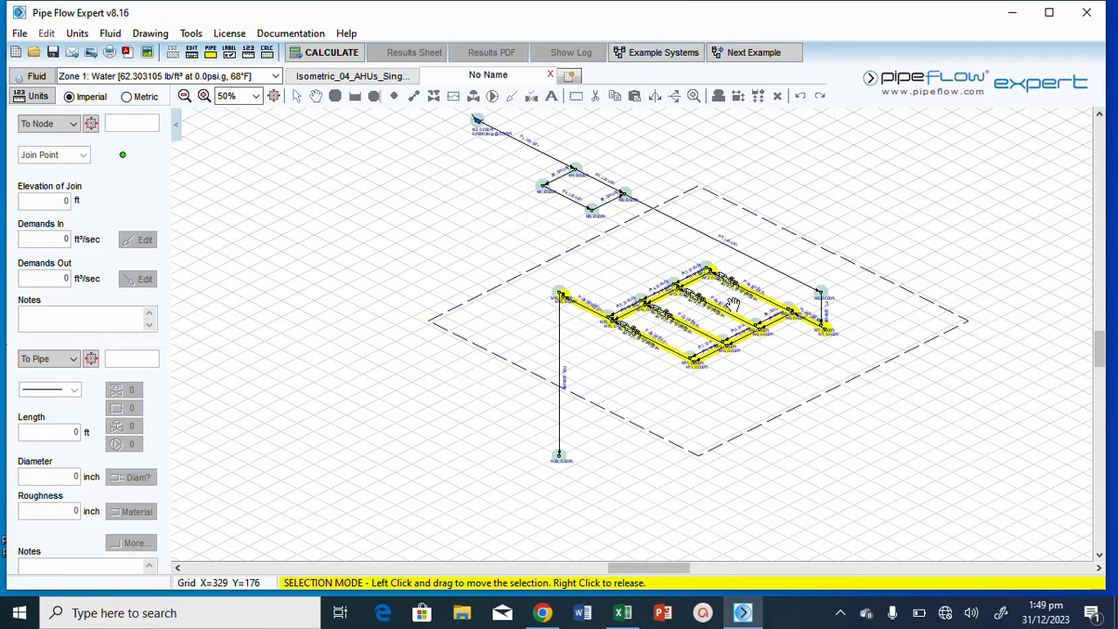
# Move the pasted AHU group down, attach its N16-end node to the lower end of vertical pipe P50, and auto-update the item names
pyautogui.click(493, 351)
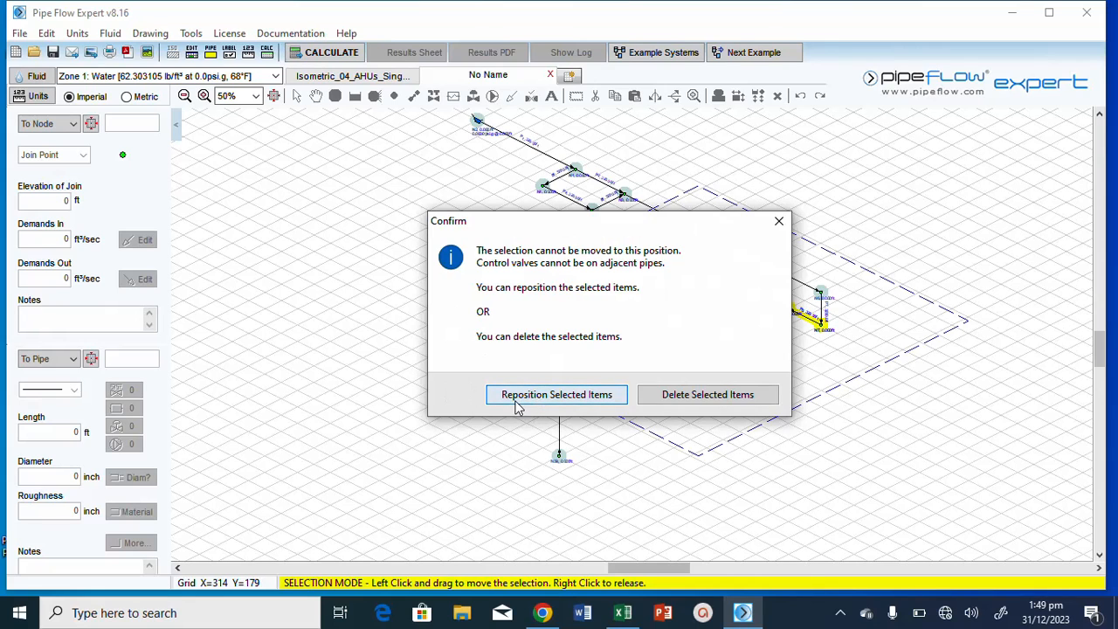
pyautogui.click(577, 395)
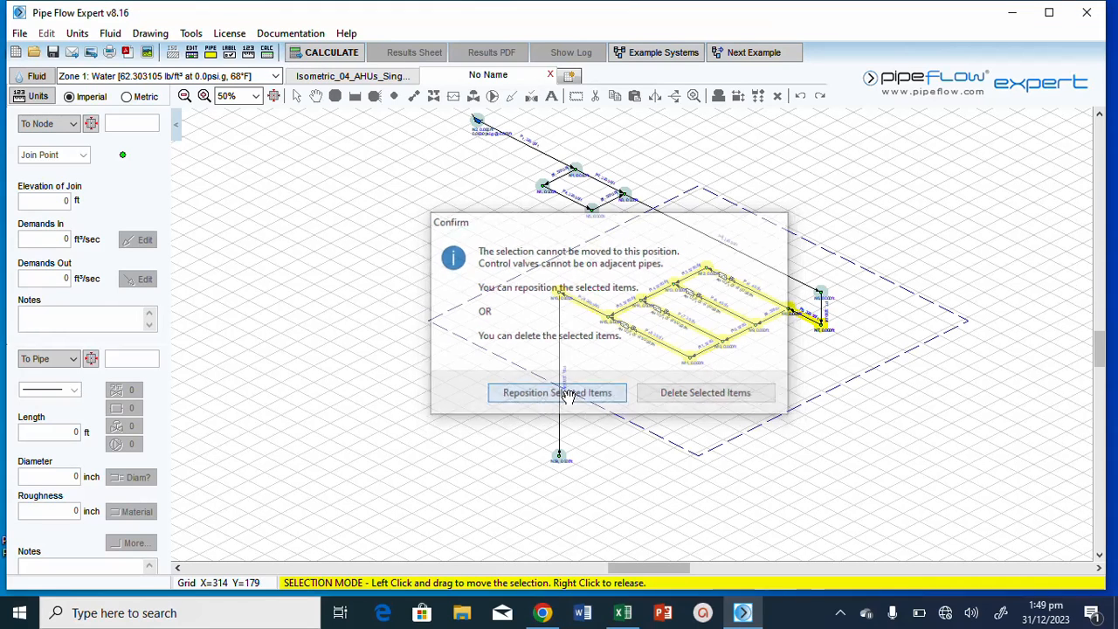
pyautogui.moveTo(505, 353); pyautogui.dragTo(504, 507)
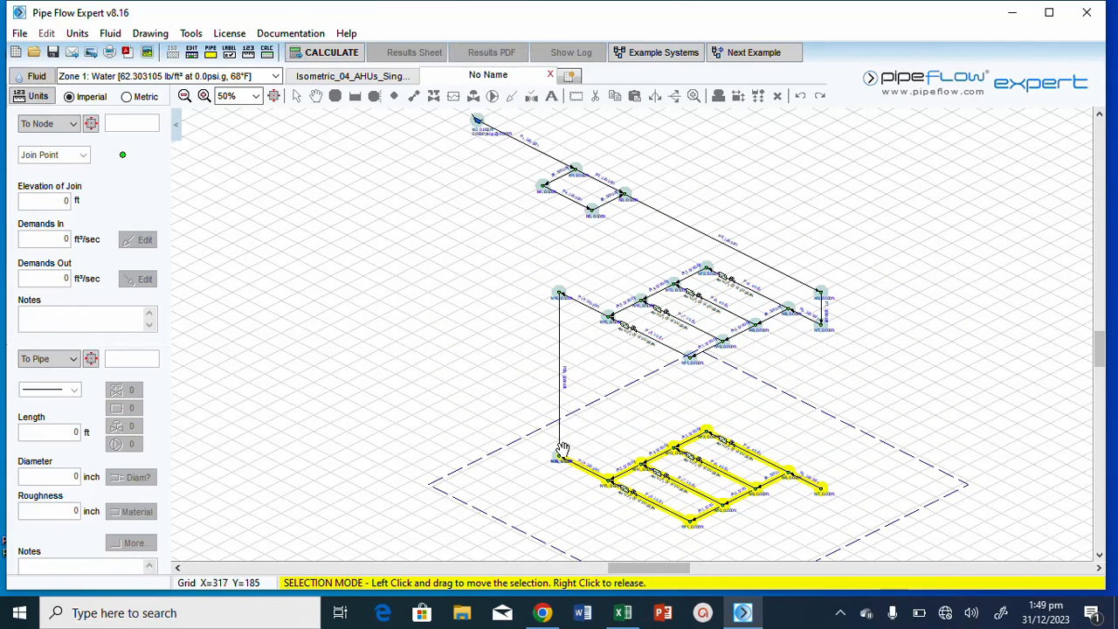
pyautogui.scroll(1, 634, 427)
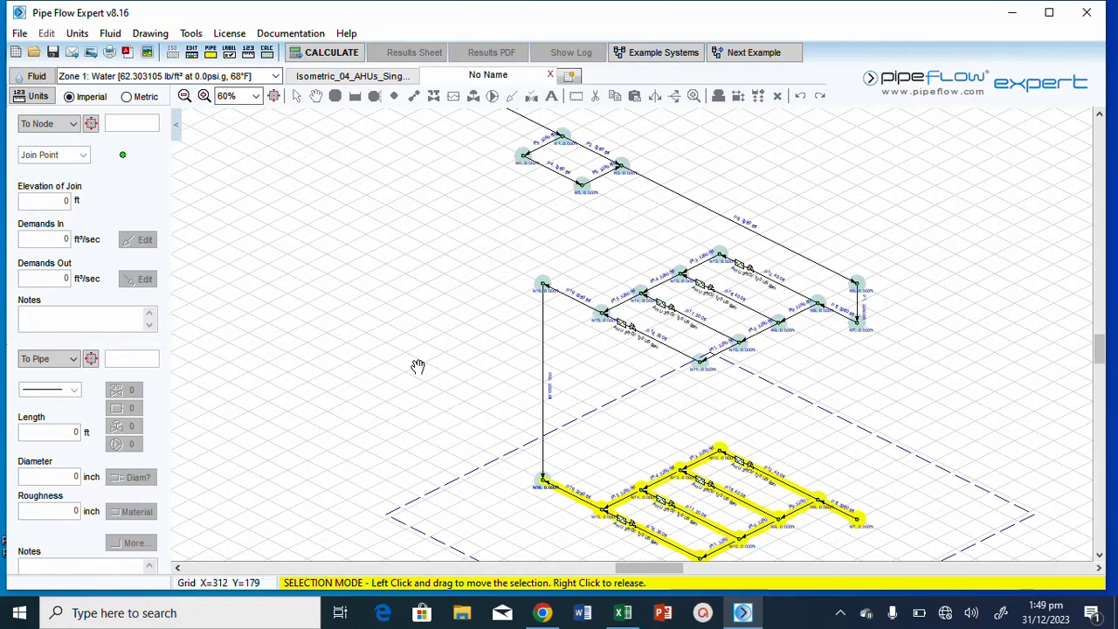
pyautogui.rightClick(417, 366)
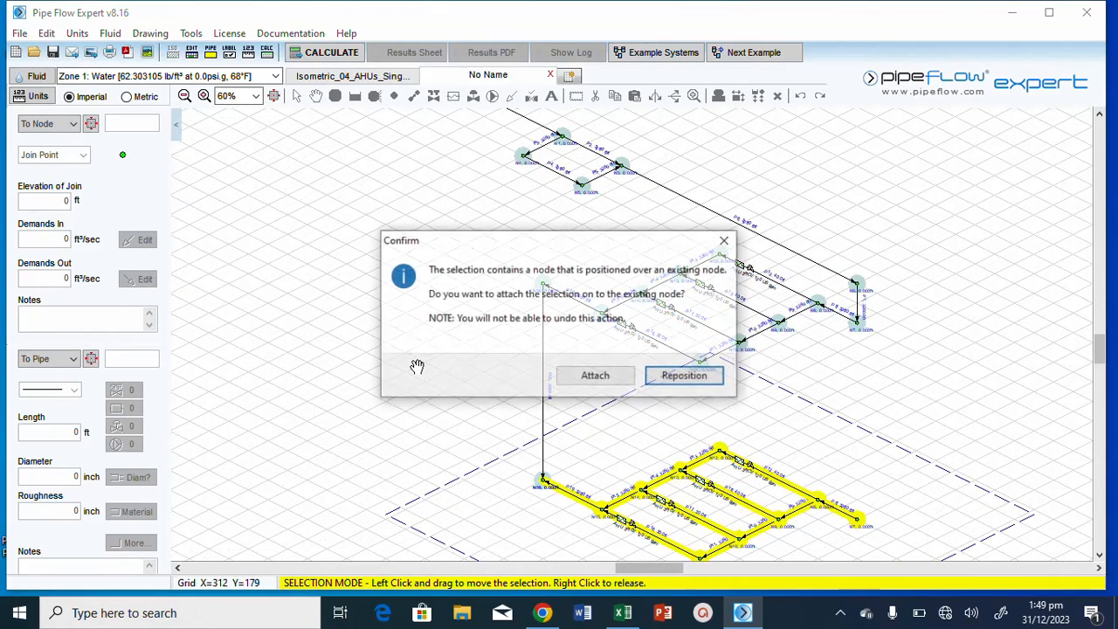
pyautogui.click(586, 382)
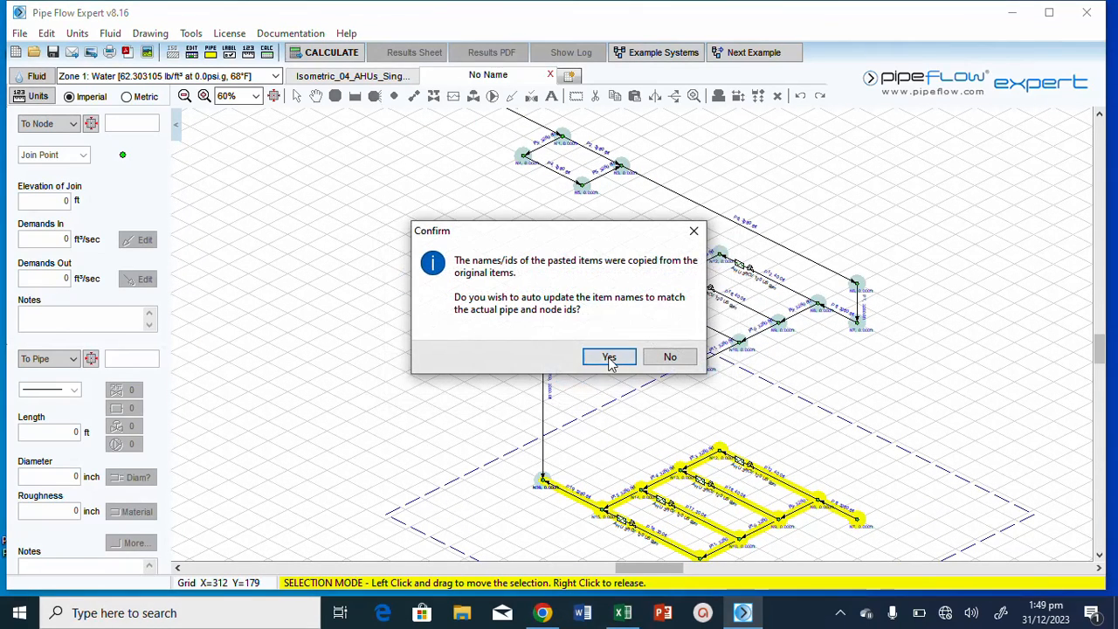
pyautogui.click(610, 359)
pyautogui.moveTo(545, 485)
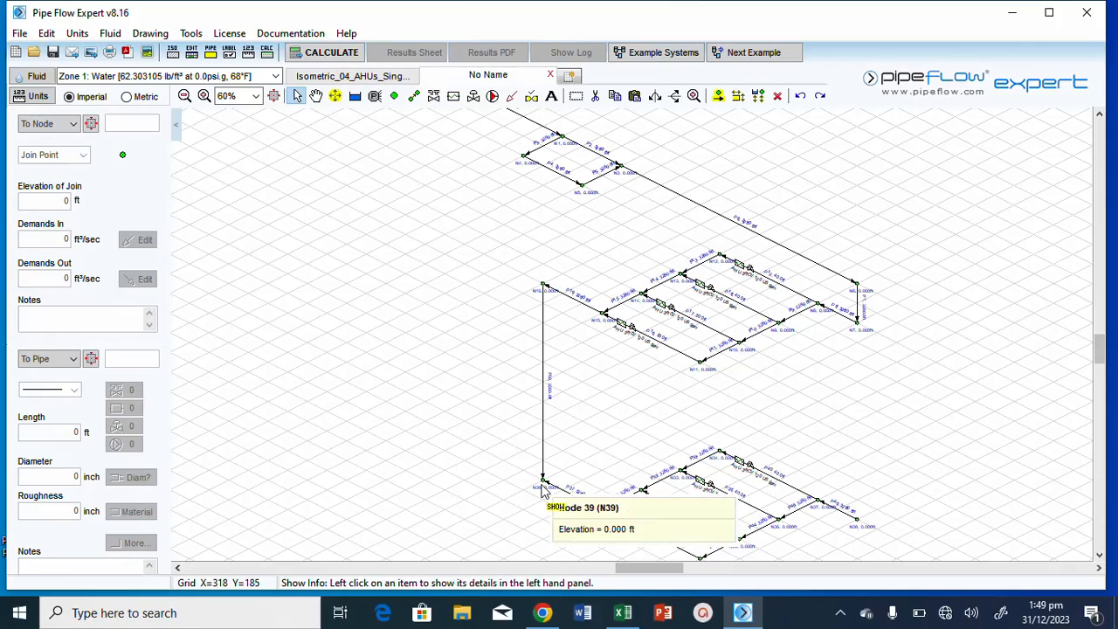
# Draw a vertical pipe from N7 down to the matching end node N38 of the lower AHU group
pyautogui.scroll(-4, 569, 446)
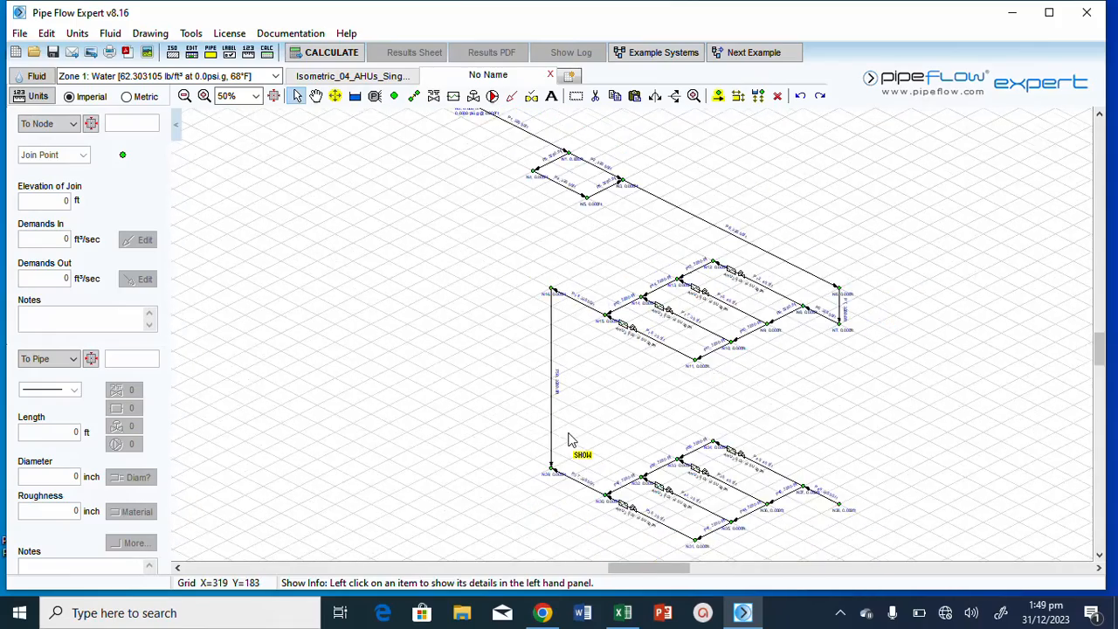
pyautogui.scroll(-1, 648, 452)
pyautogui.scroll(-3, 744, 461)
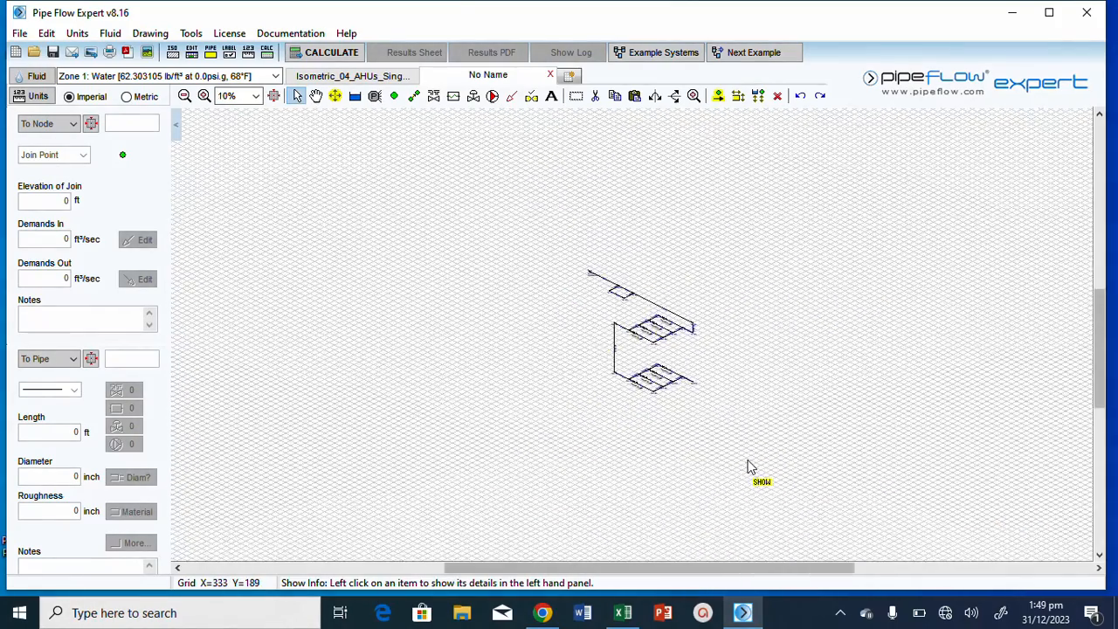
pyautogui.scroll(2, 734, 457)
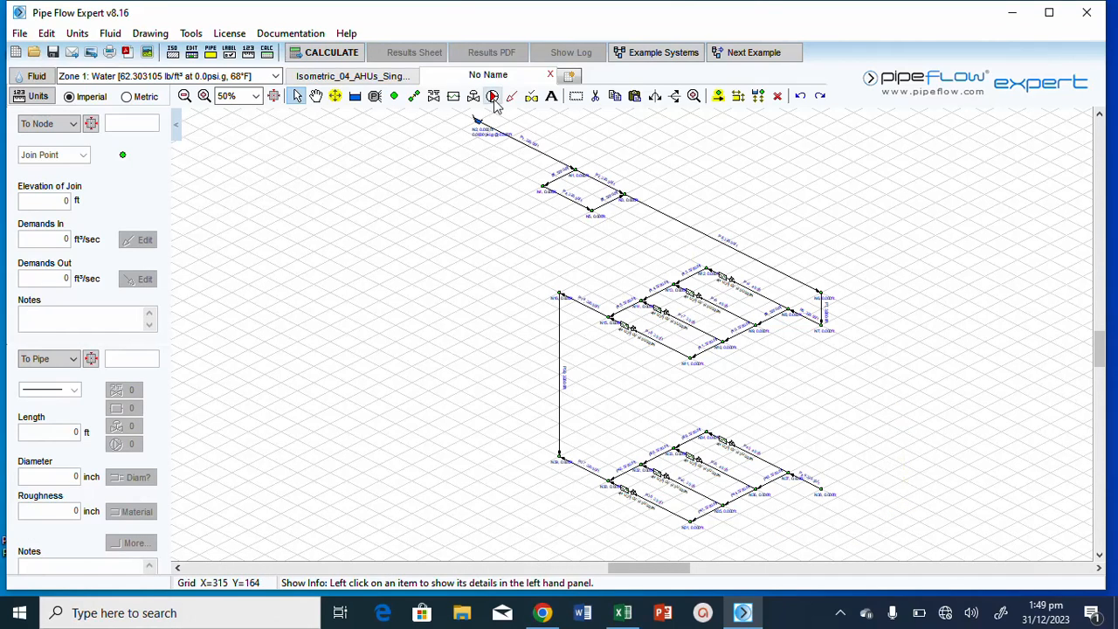
pyautogui.click(414, 95)
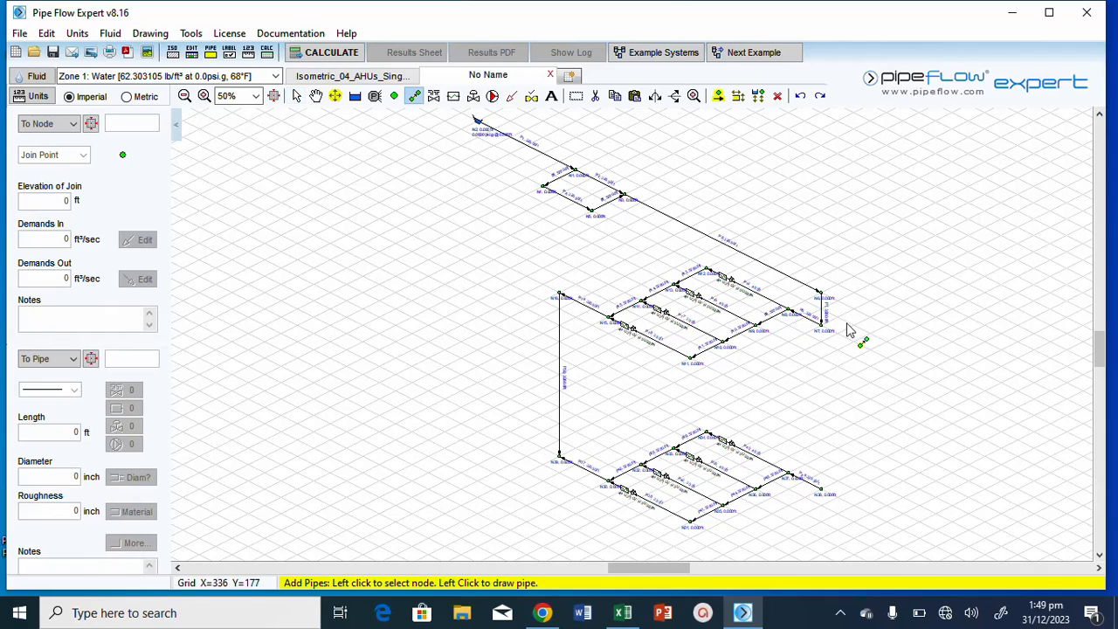
pyautogui.click(822, 328)
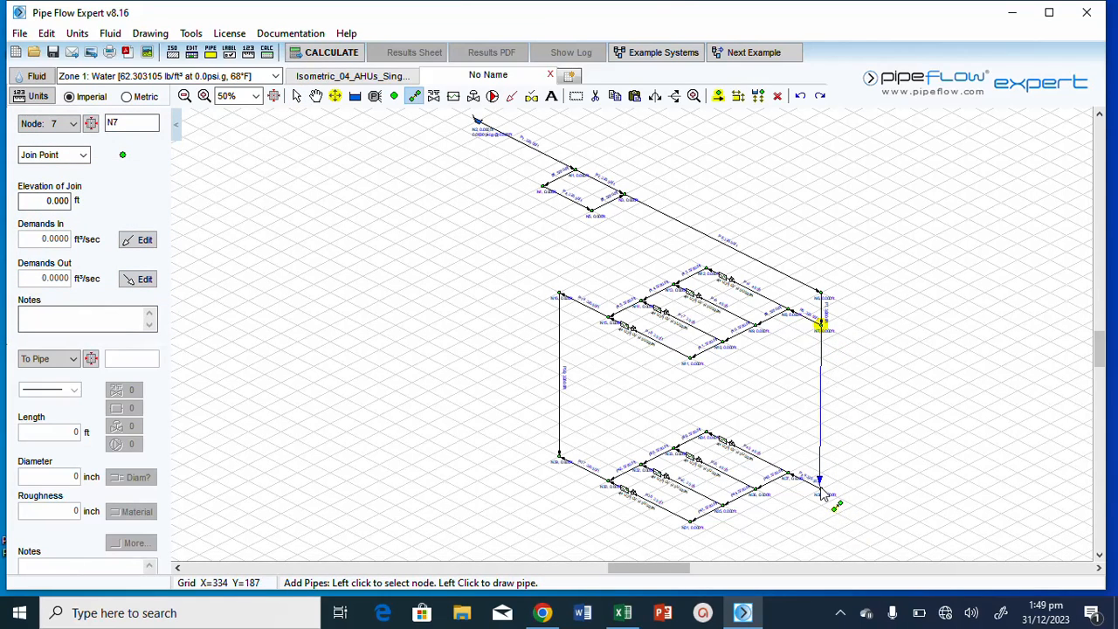
pyautogui.click(822, 495)
pyautogui.rightClick(822, 488)
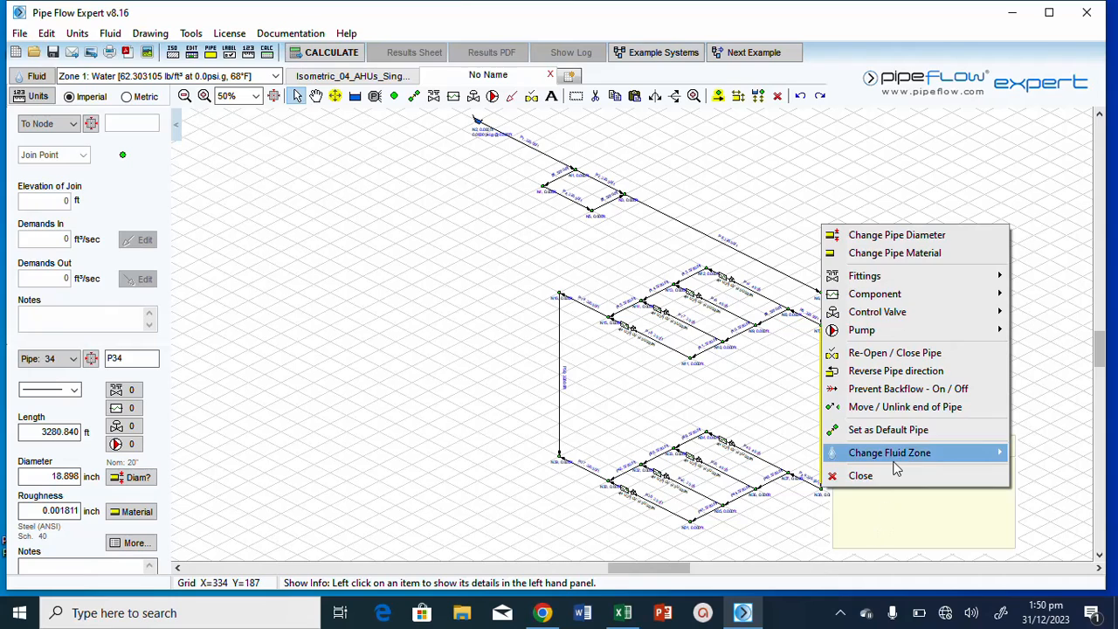
pyautogui.click(860, 475)
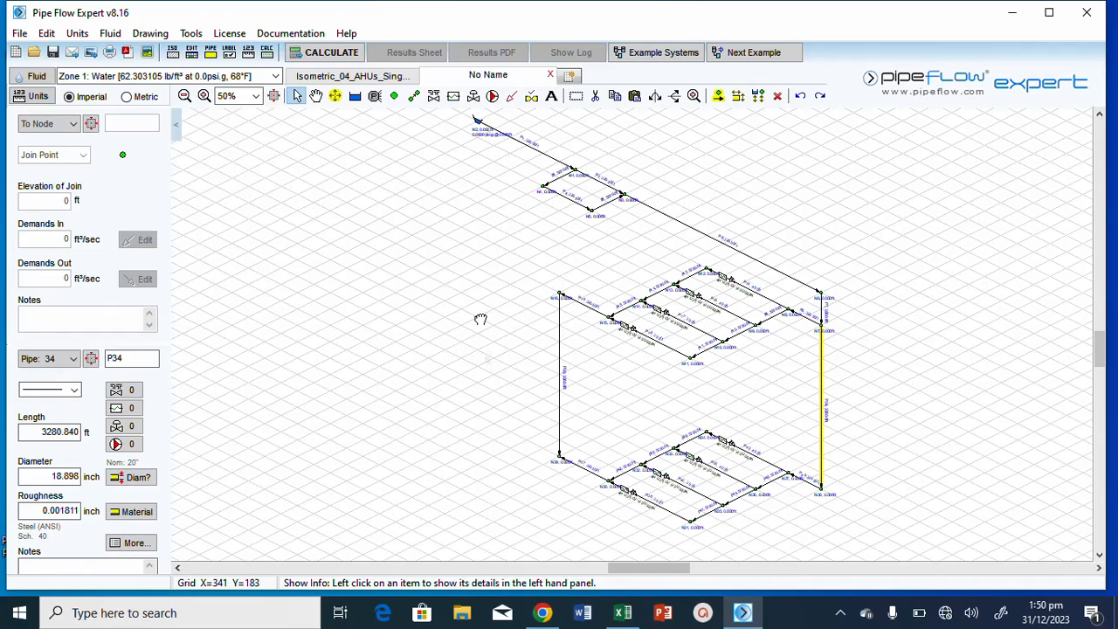
# Draw a vertical pipe straight down from node N39 to a new node below the second AHU group
pyautogui.moveTo(480, 320); pyautogui.dragTo(476, 266)
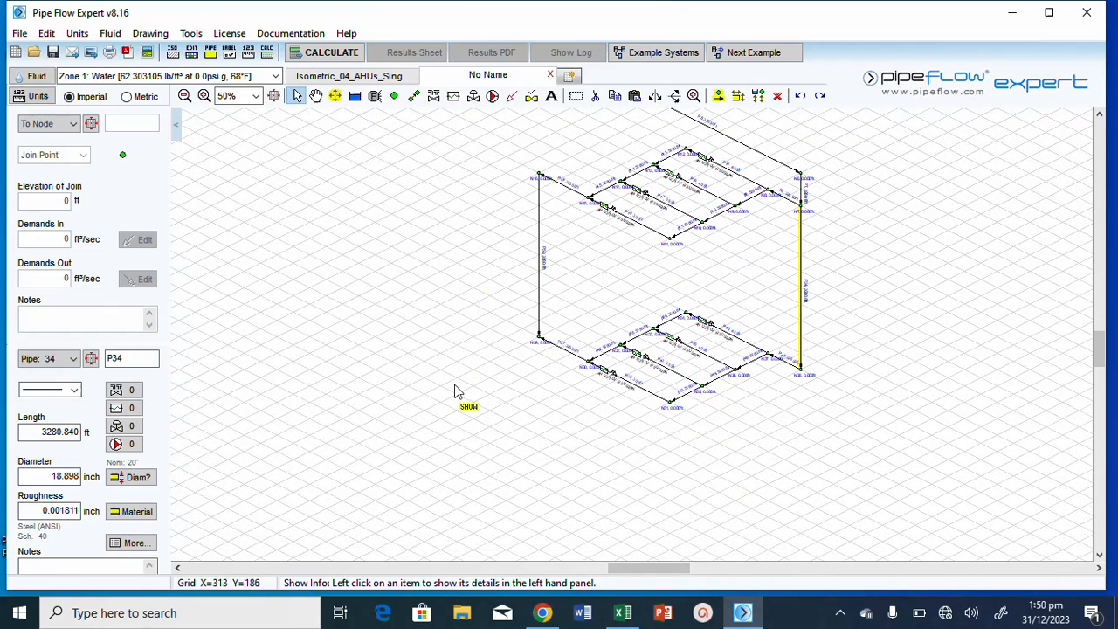
pyautogui.moveTo(715, 360)
pyautogui.moveTo(805, 385)
pyautogui.click(415, 97)
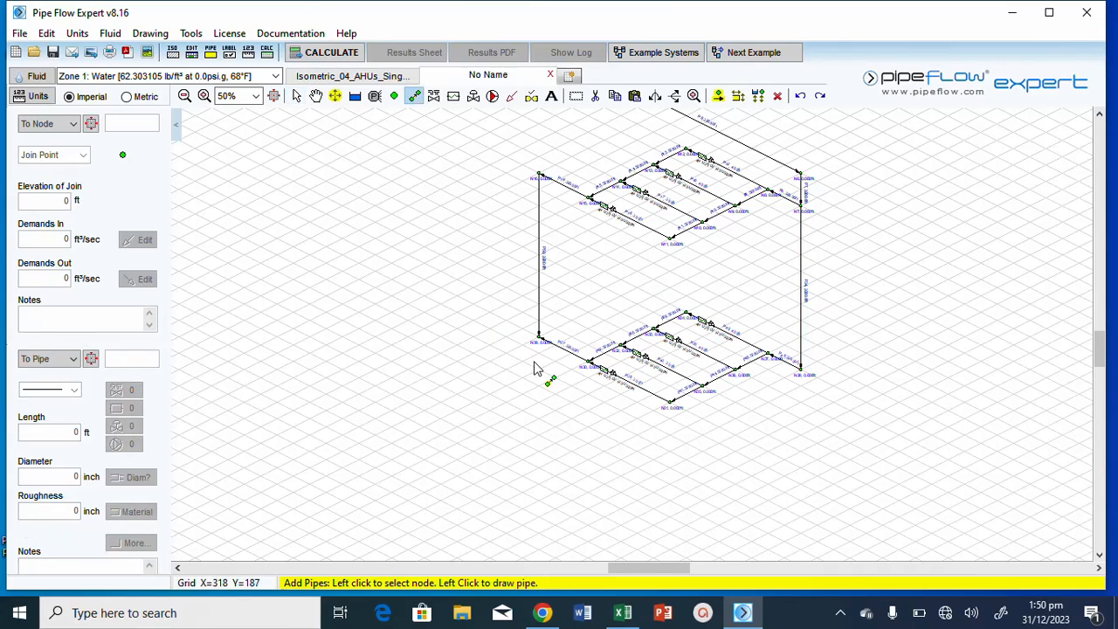
pyautogui.click(540, 343)
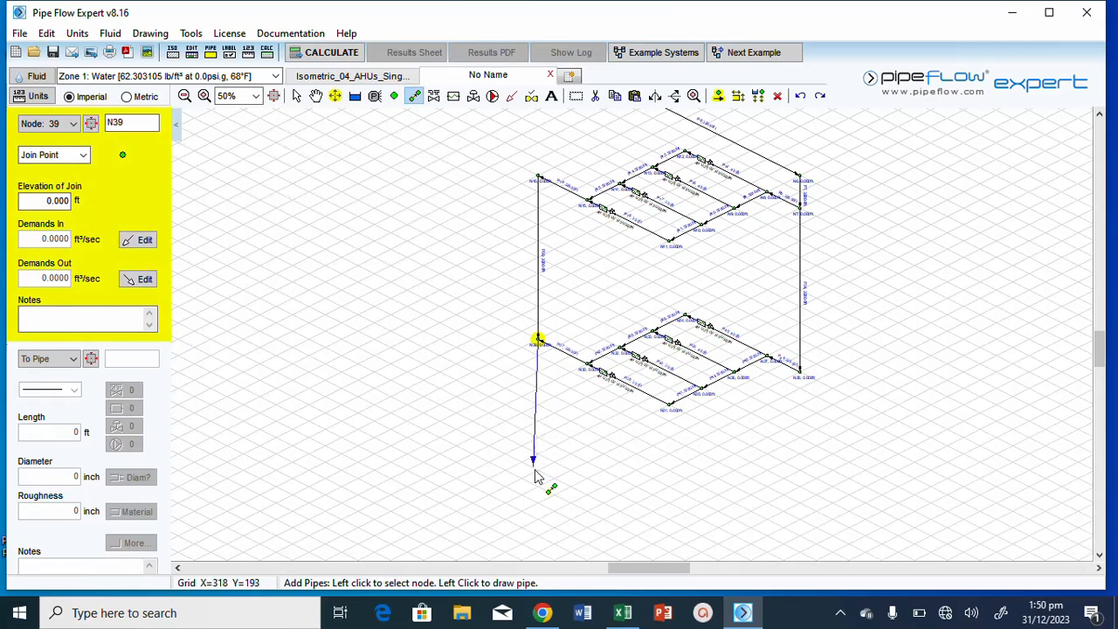
pyautogui.click(539, 540)
pyautogui.rightClick(539, 540)
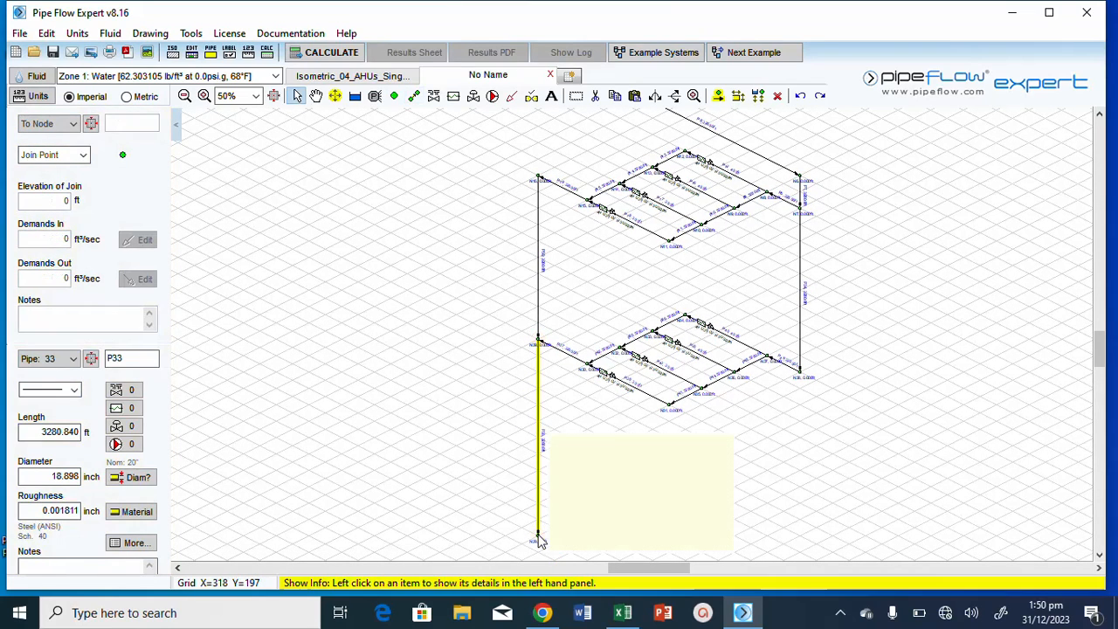
pyautogui.rightClick(539, 540)
pyautogui.click(590, 524)
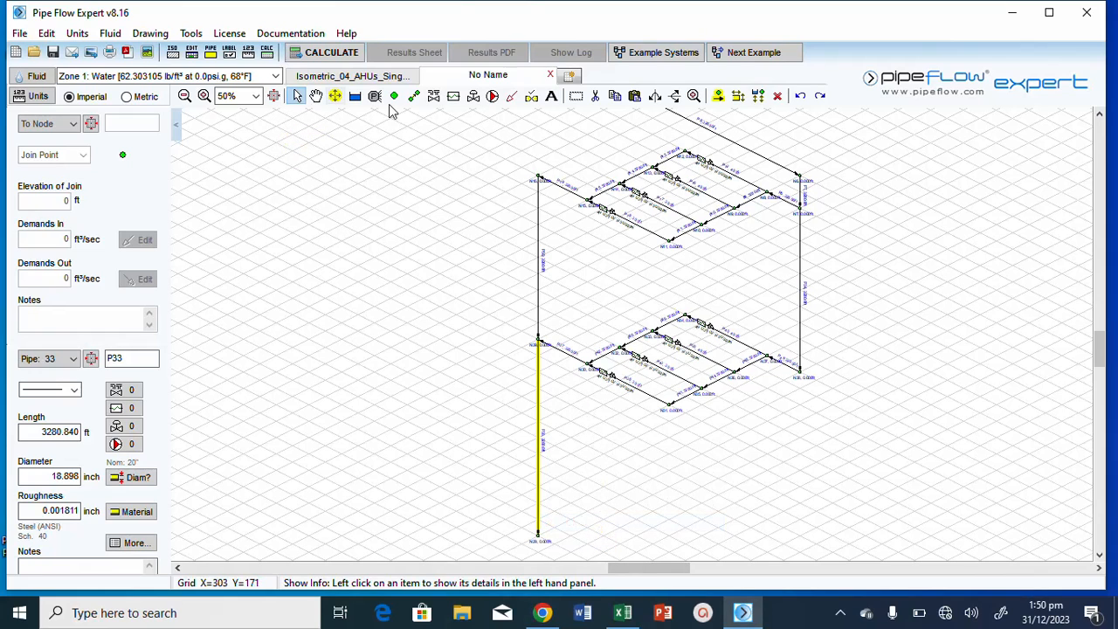
# Select the second-level AHU group using an isometric selection area and paste another copy of the four-branch group
pyautogui.click(576, 95)
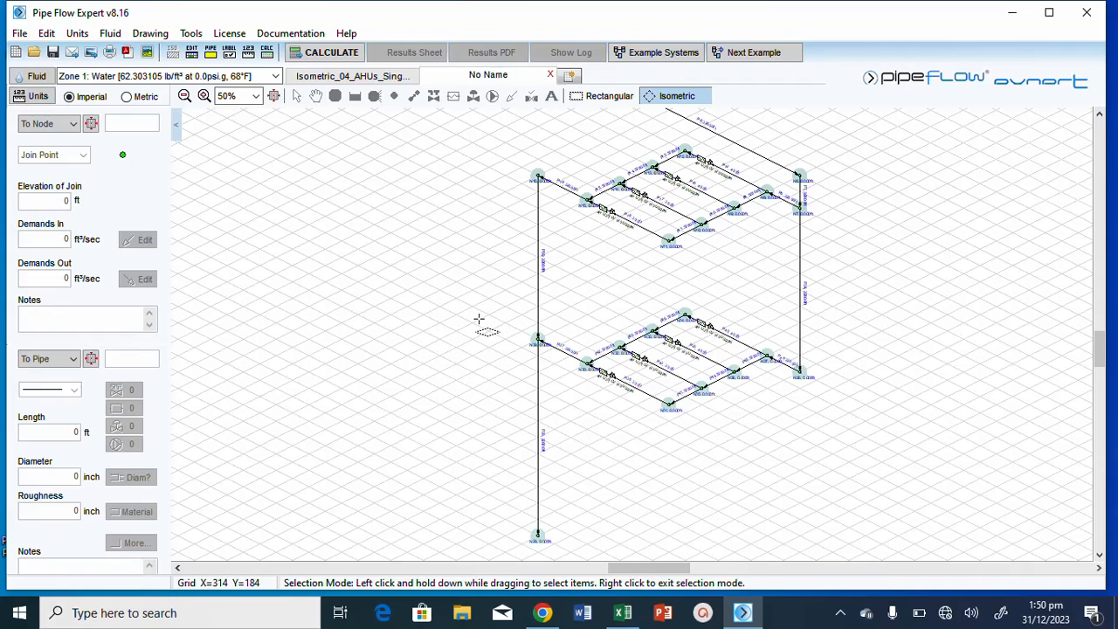
pyautogui.moveTo(474, 313); pyautogui.dragTo(890, 408)
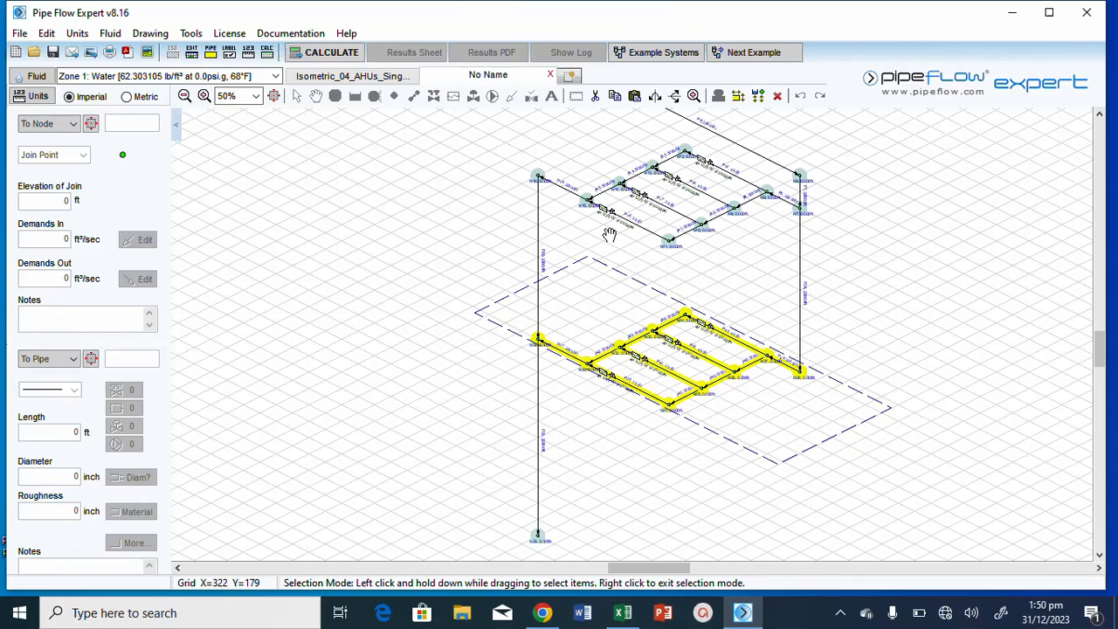
pyautogui.click(635, 99)
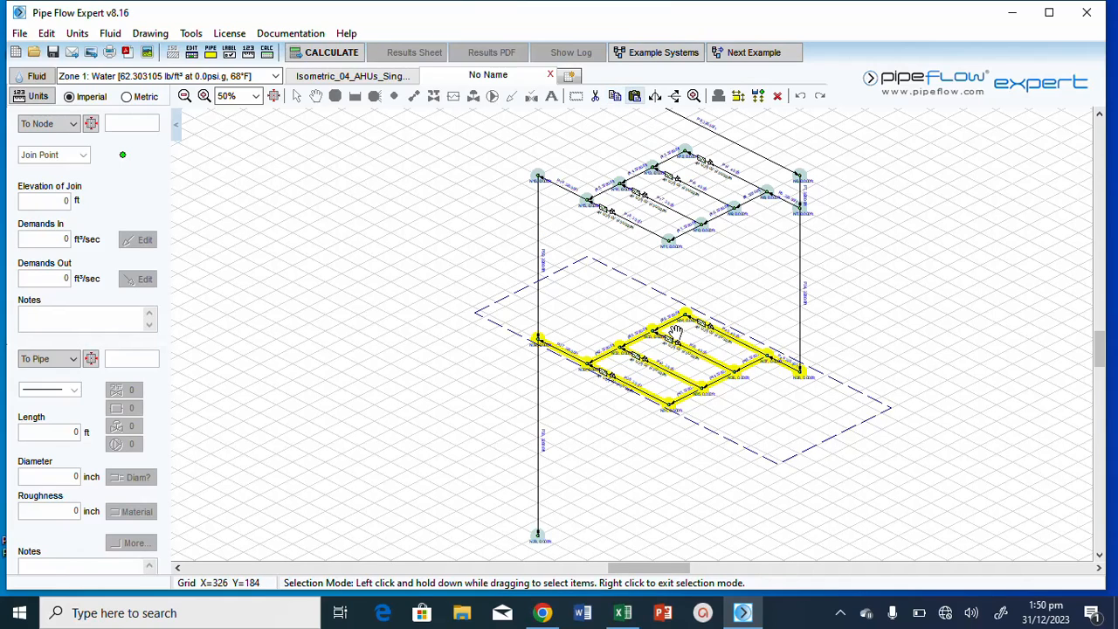
pyautogui.click(636, 96)
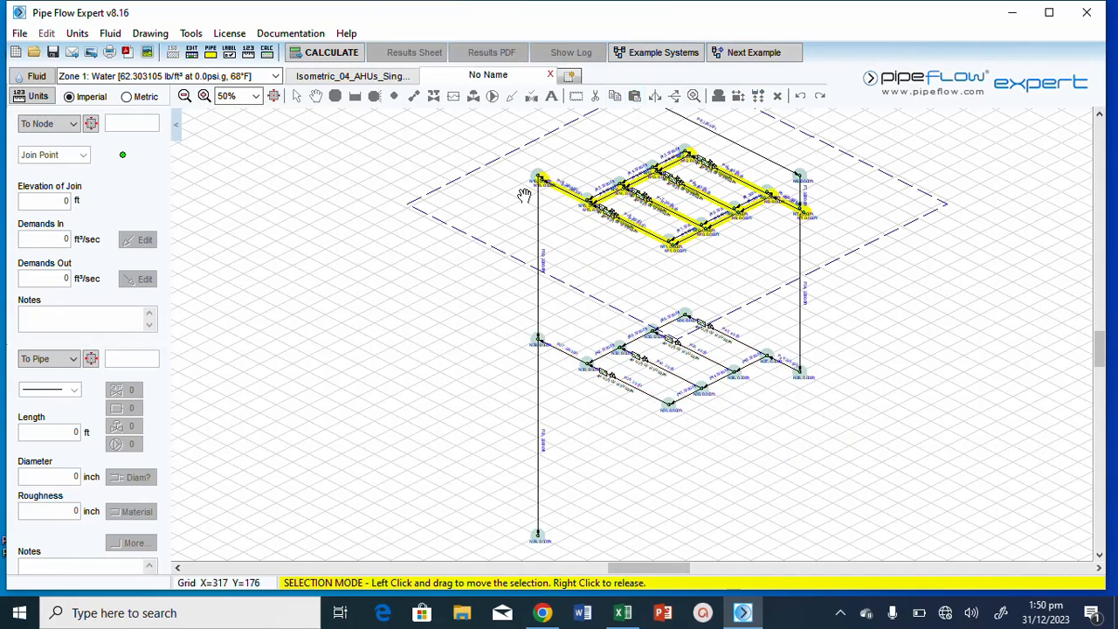
# Attach the newly pasted AHU group to the bottom node of vertical pipe P33 and auto-update its item names
pyautogui.moveTo(461, 215); pyautogui.dragTo(460, 561)
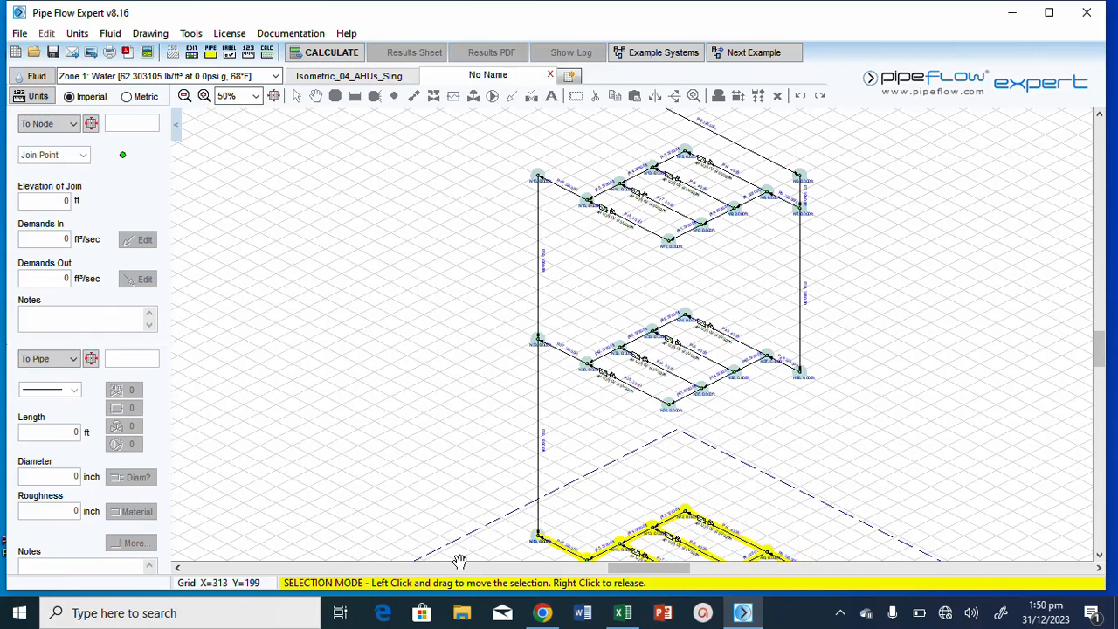
pyautogui.rightClick(451, 465)
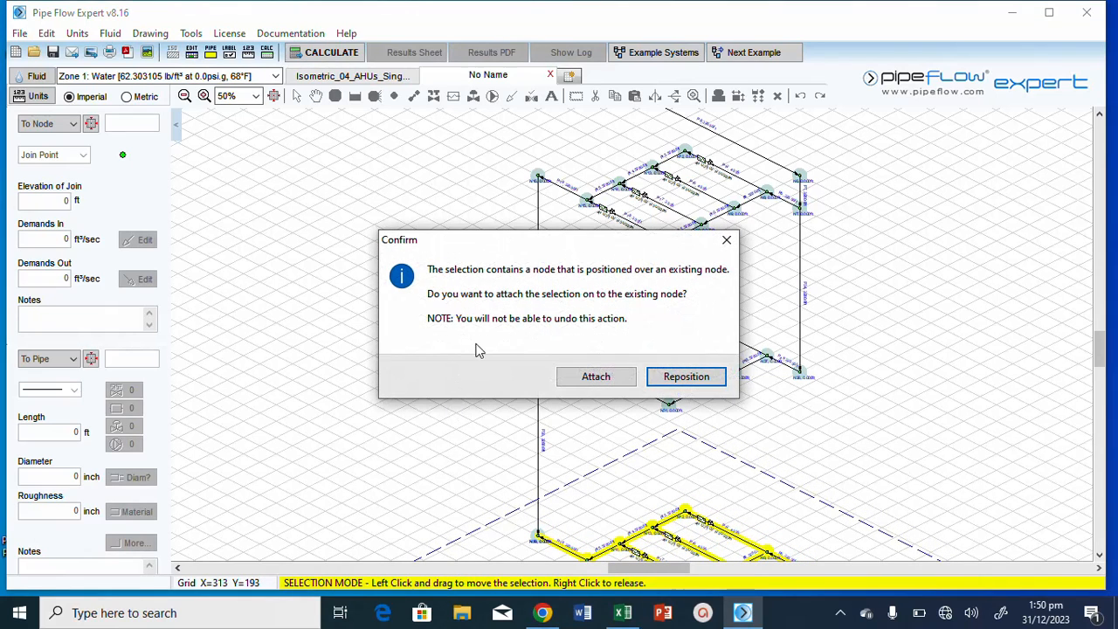
pyautogui.click(603, 378)
pyautogui.click(610, 356)
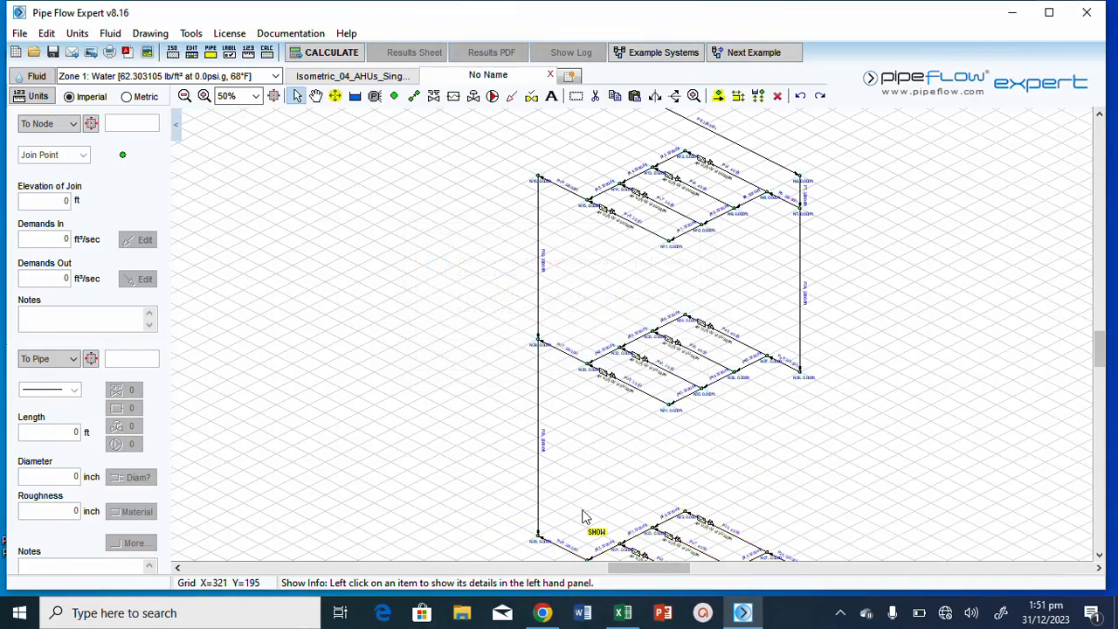
# Draw a vertical pipe from N38 down to the matching end node of the third AHU group
pyautogui.scroll(1, 585, 455)
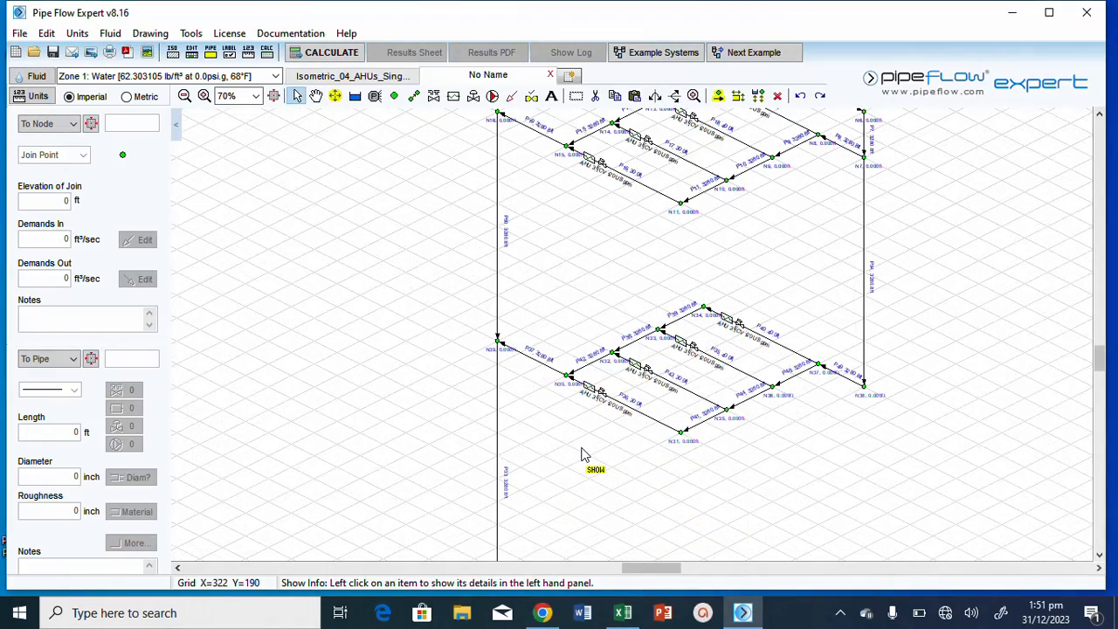
pyautogui.scroll(-4, 585, 455)
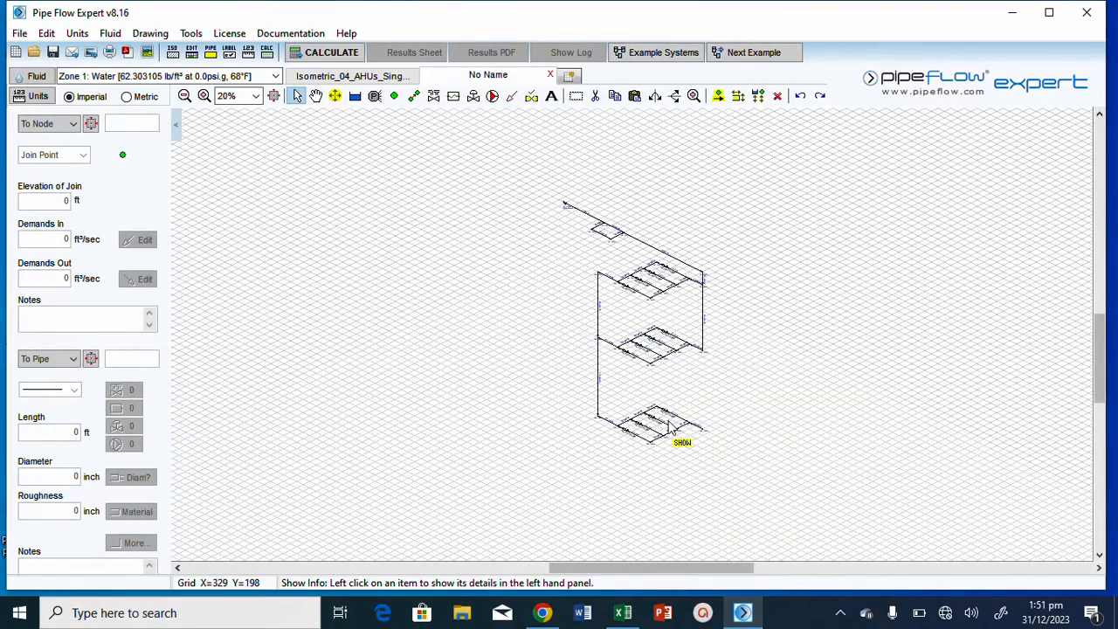
pyautogui.scroll(-1, 670, 427)
pyautogui.scroll(3, 669, 427)
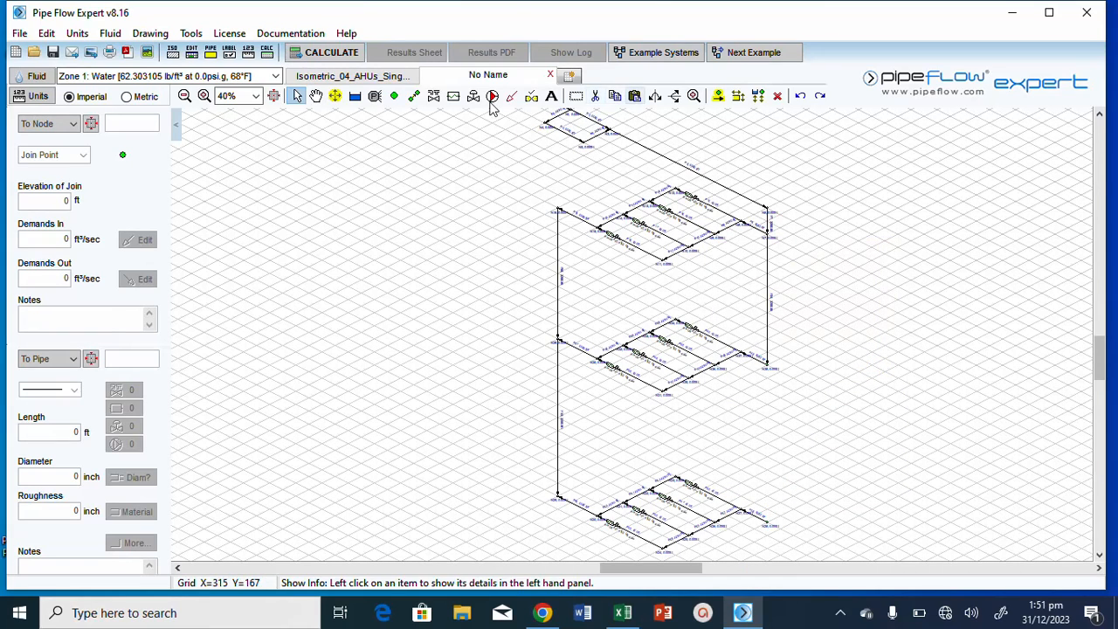
pyautogui.click(416, 97)
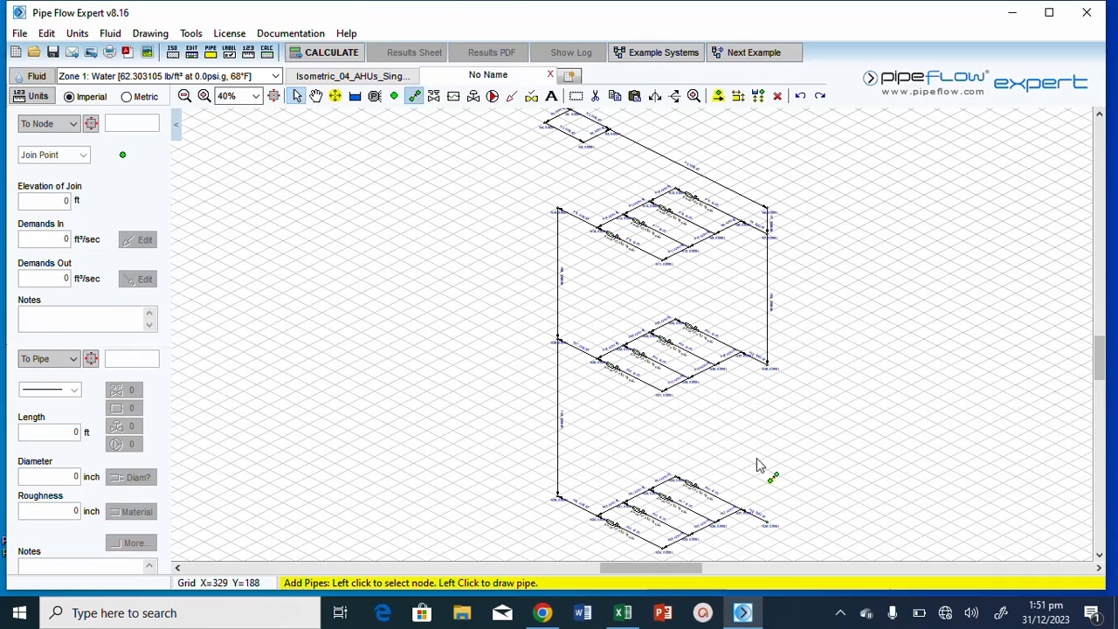
pyautogui.click(768, 364)
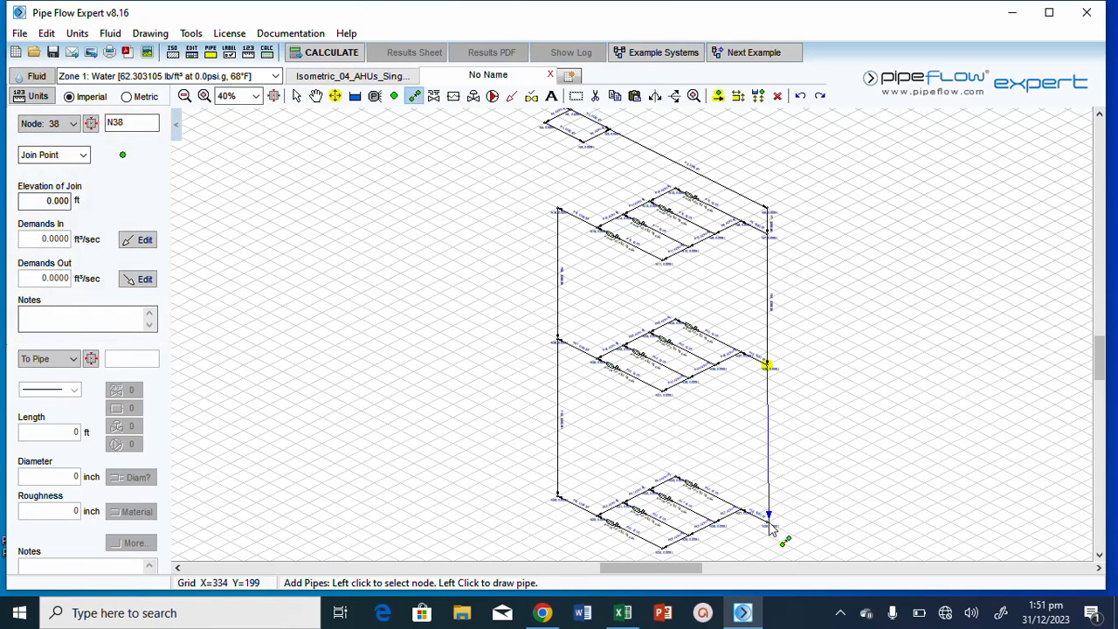
pyautogui.click(767, 520)
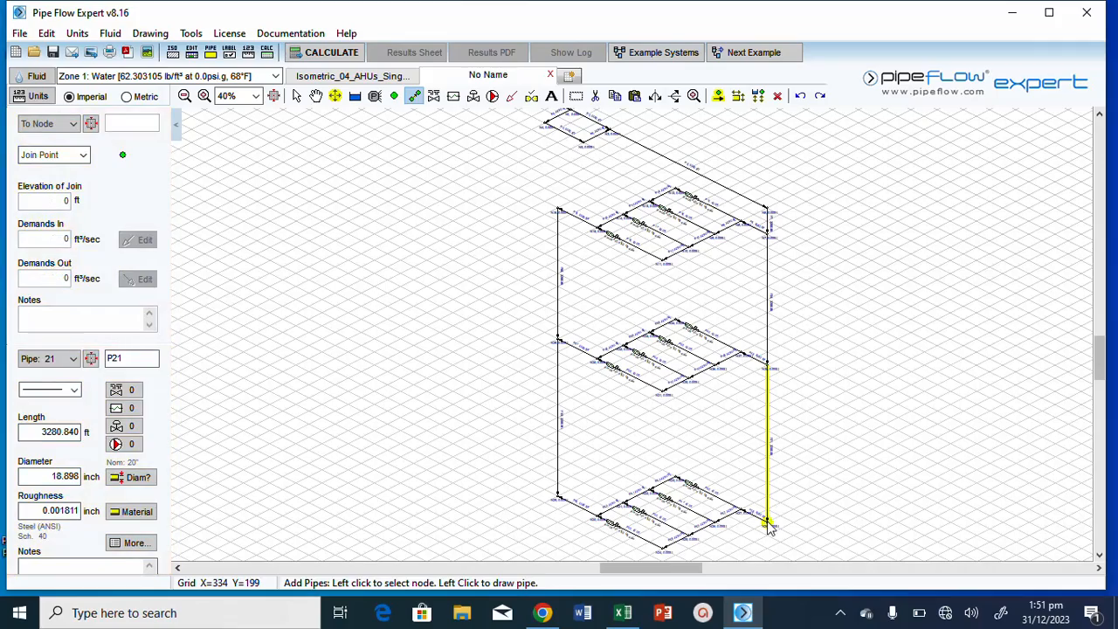
pyautogui.rightClick(767, 521)
pyautogui.click(817, 510)
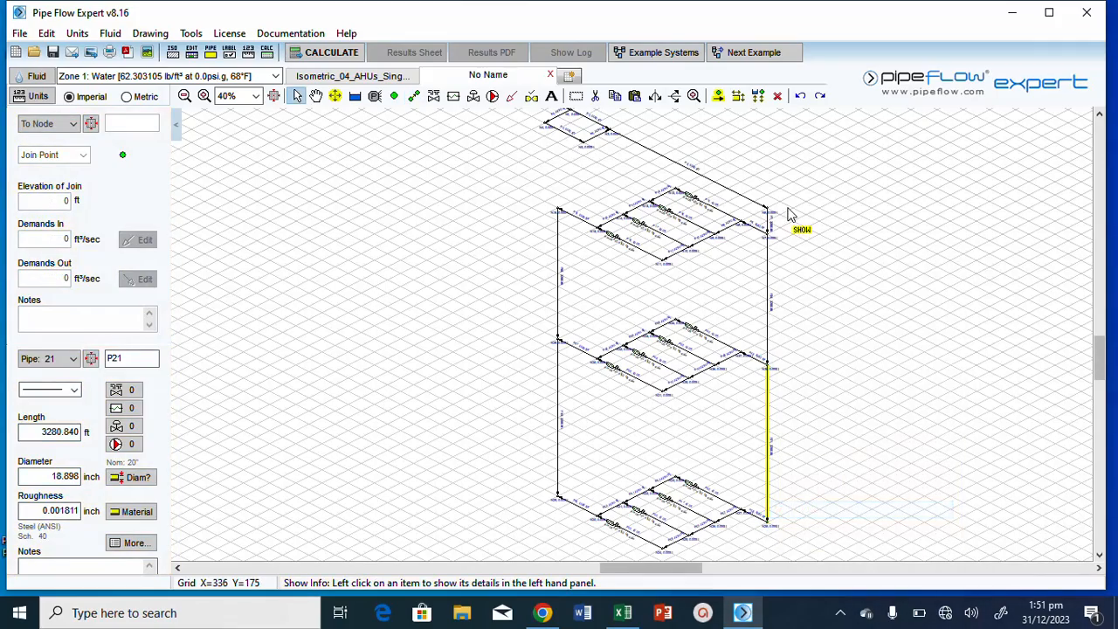
# Examine the properties of the inlet branch pipes P8, P49 and P28 on the three AHU levels
pyautogui.scroll(2, 790, 260)
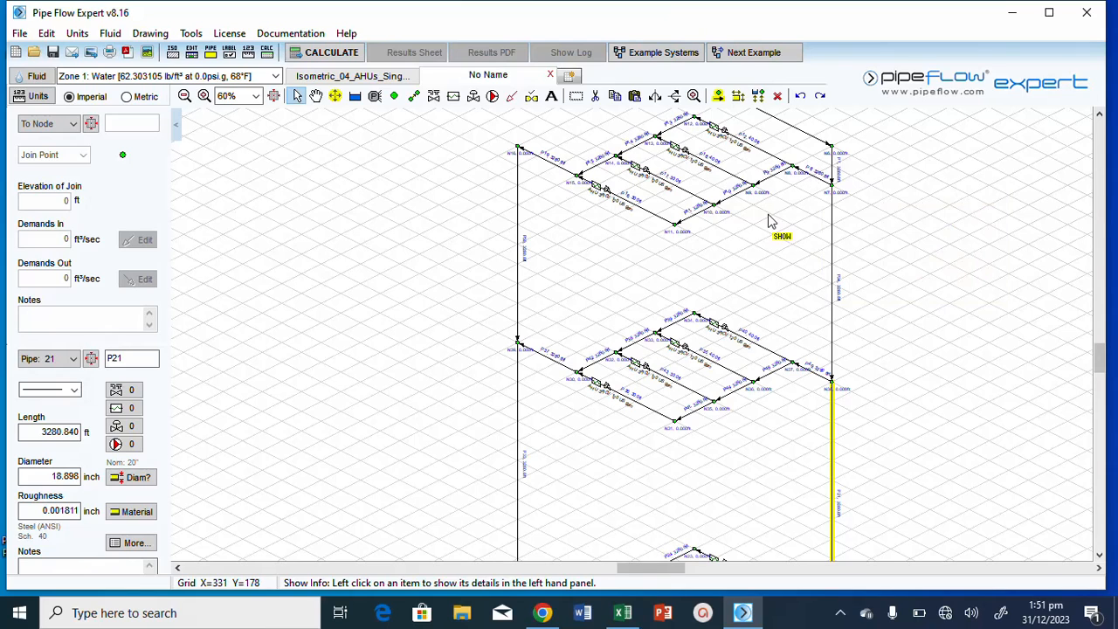
pyautogui.click(825, 185)
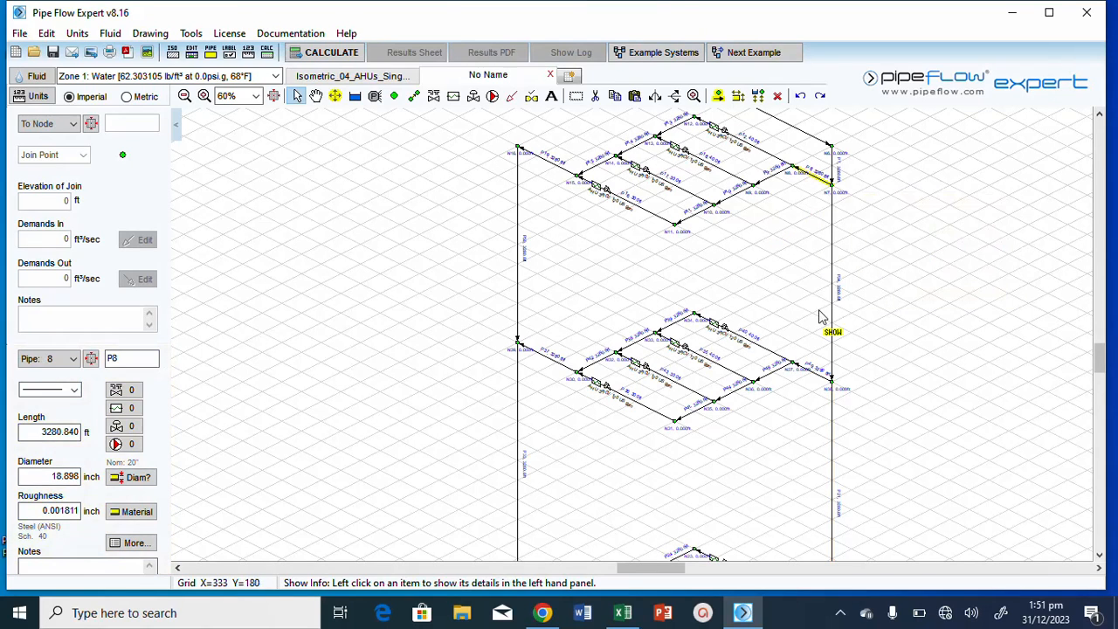
pyautogui.click(831, 369)
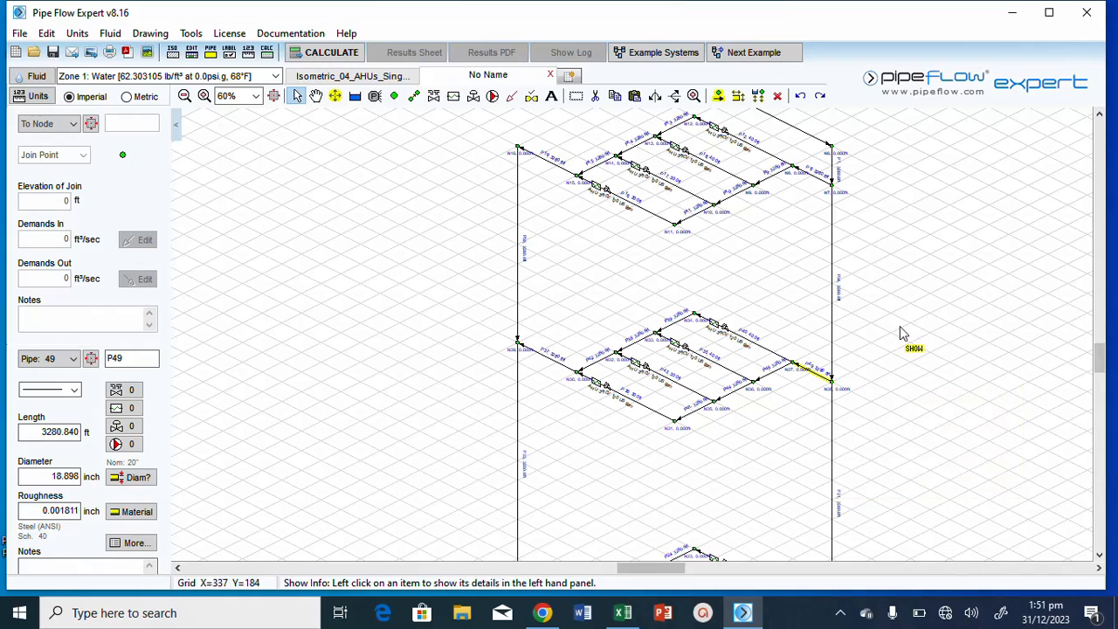
pyautogui.scroll(-3, 464, 324)
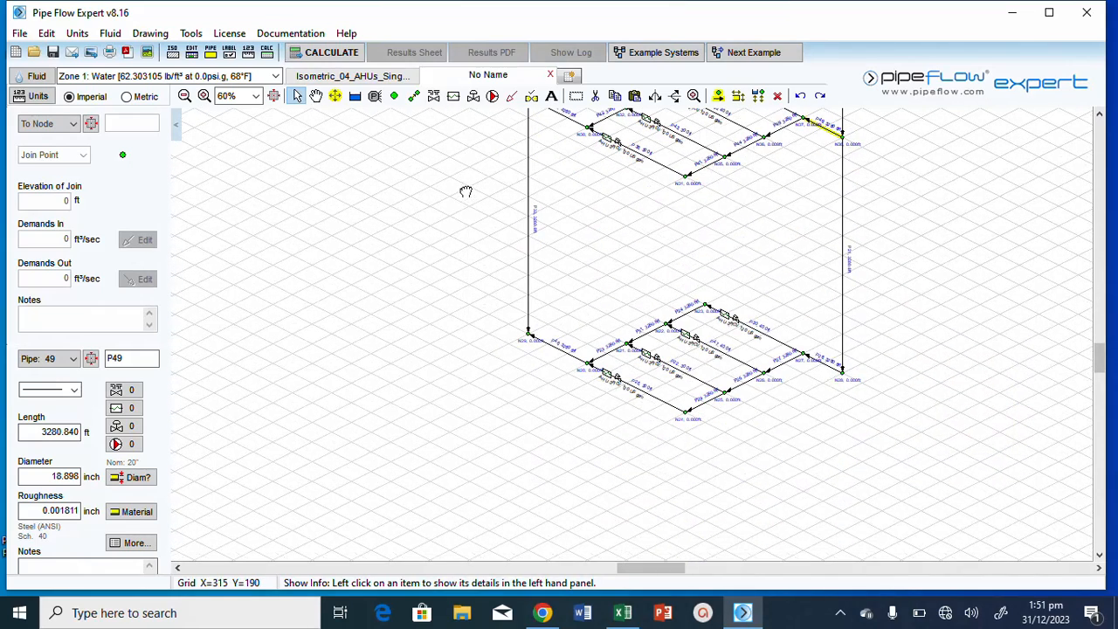
pyautogui.click(830, 365)
pyautogui.moveTo(417, 253); pyautogui.dragTo(403, 437)
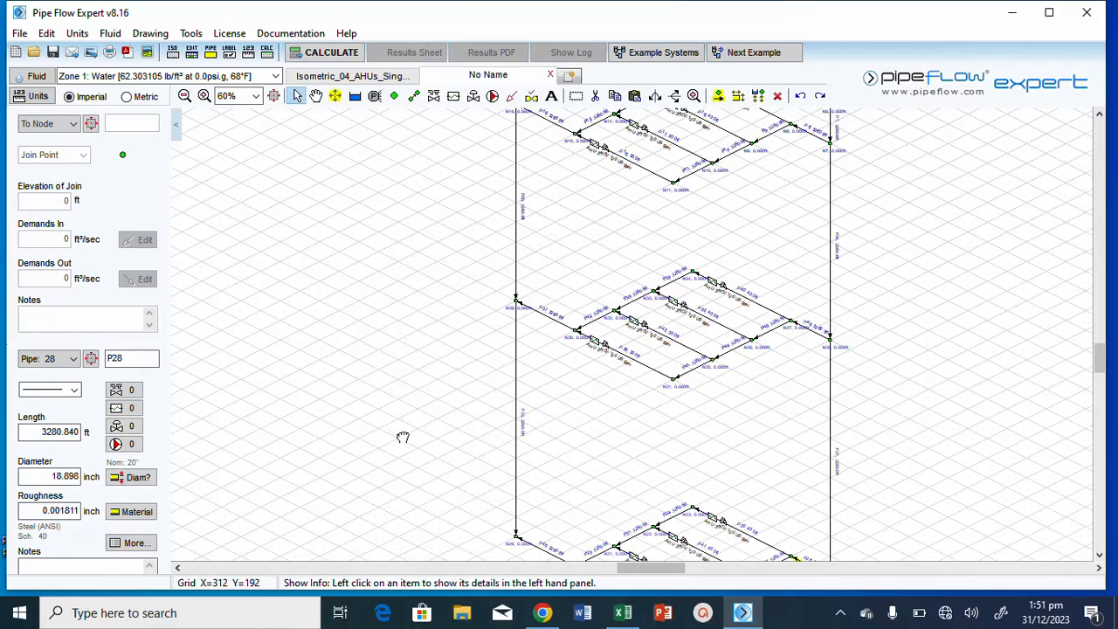
pyautogui.moveTo(422, 227)
pyautogui.mouseDown()
pyautogui.moveTo(404, 447)
pyautogui.moveTo(425, 277)
pyautogui.mouseUp()
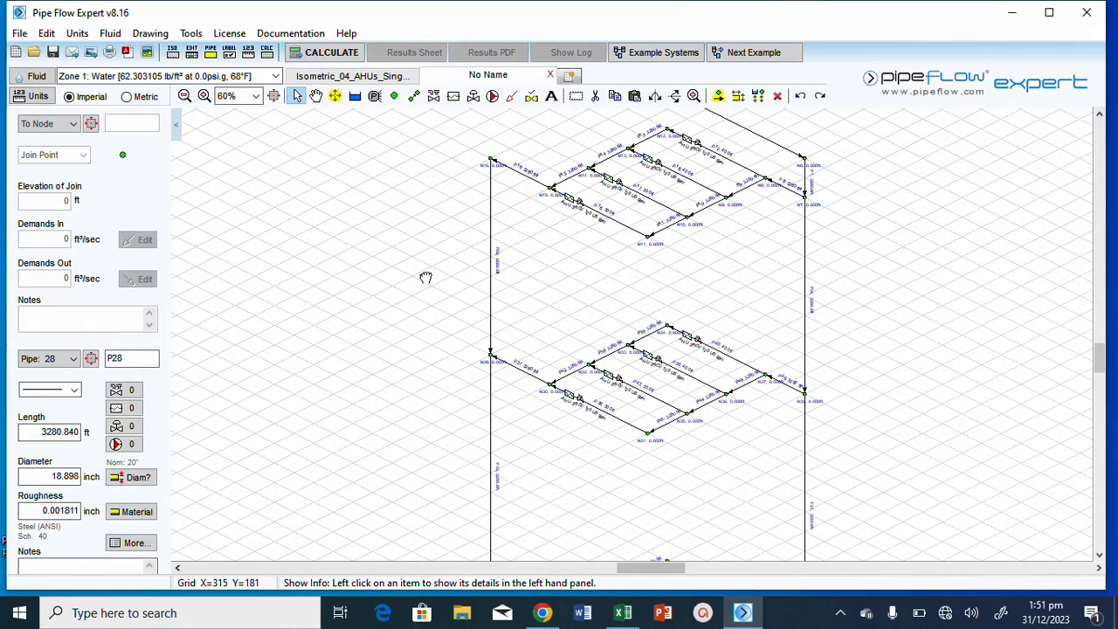
# Set the length of inlet pipe P8 on the top AHU level to 10 ft
pyautogui.click(789, 197)
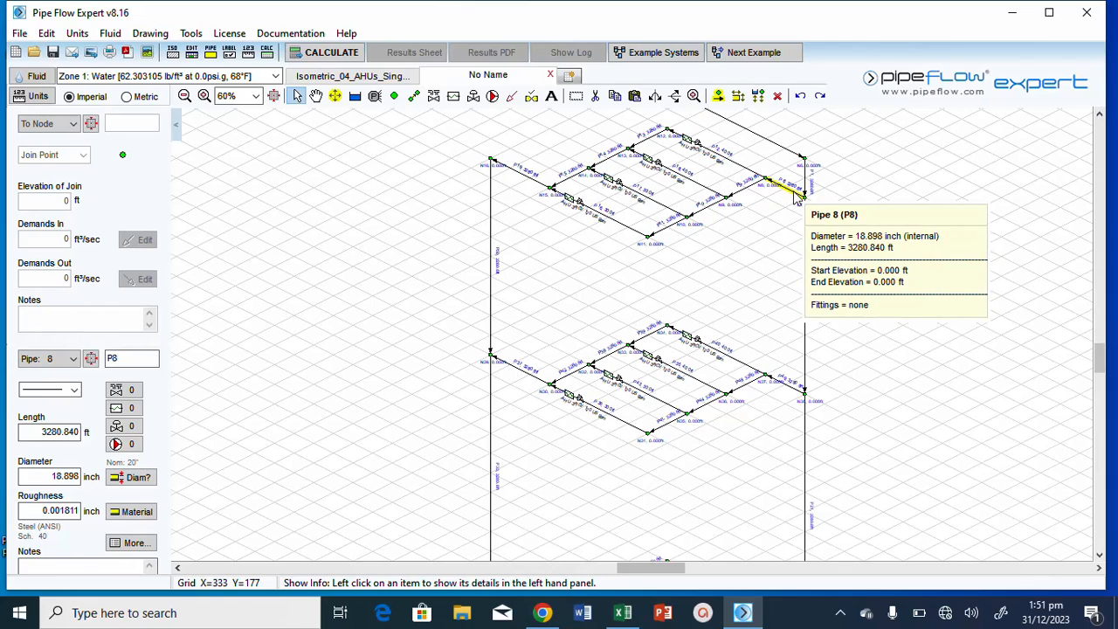
pyautogui.doubleClick(67, 433)
pyautogui.write('10')
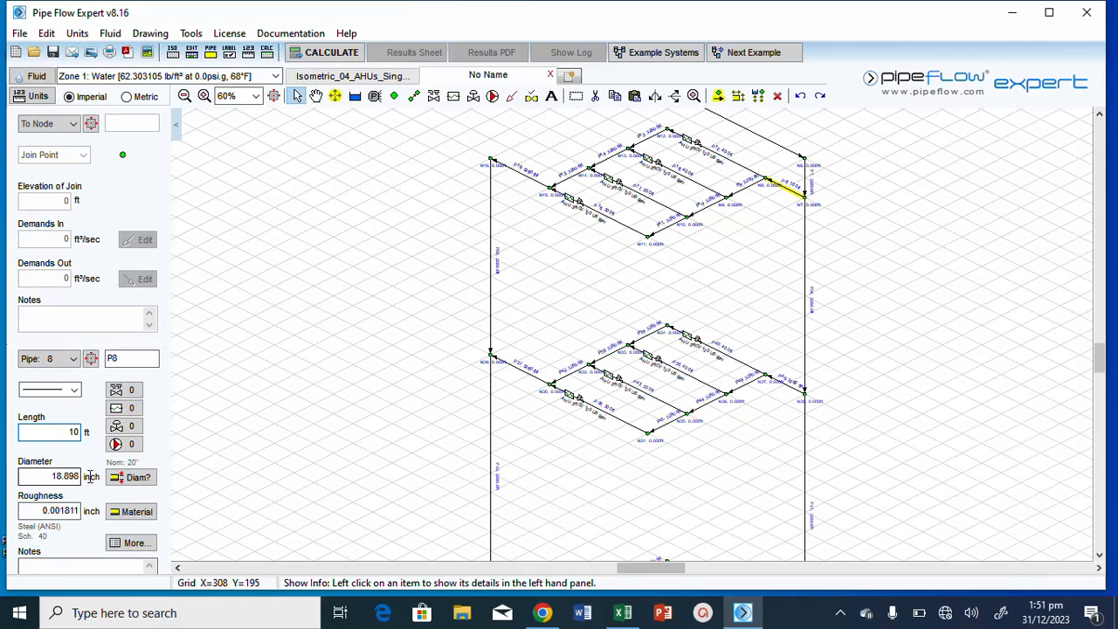
# Change pipe P8's diameter to the 6" nominal size in Steel (ANSI) Sch. 40 and save the pipe
pyautogui.click(131, 478)
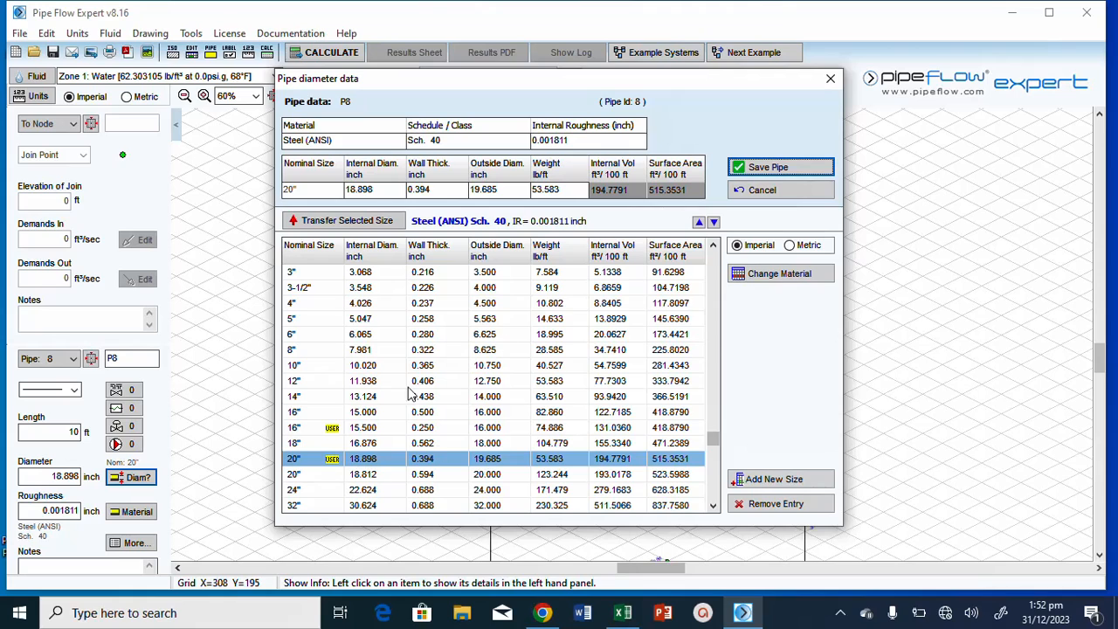
pyautogui.click(373, 412)
pyautogui.click(319, 338)
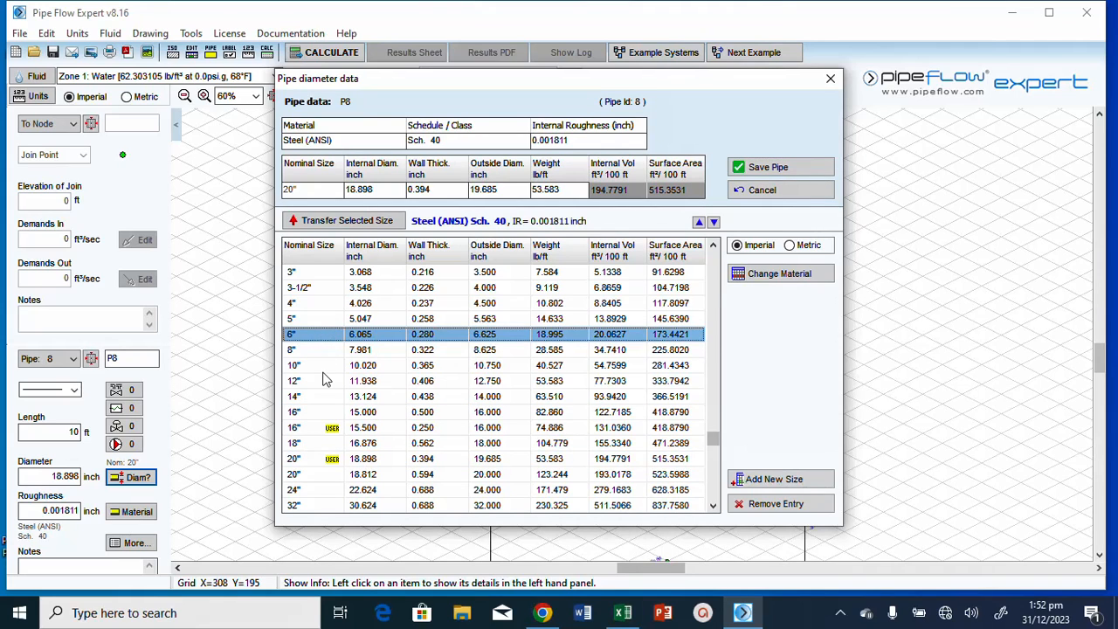
pyautogui.click(324, 365)
pyautogui.click(326, 338)
pyautogui.click(351, 224)
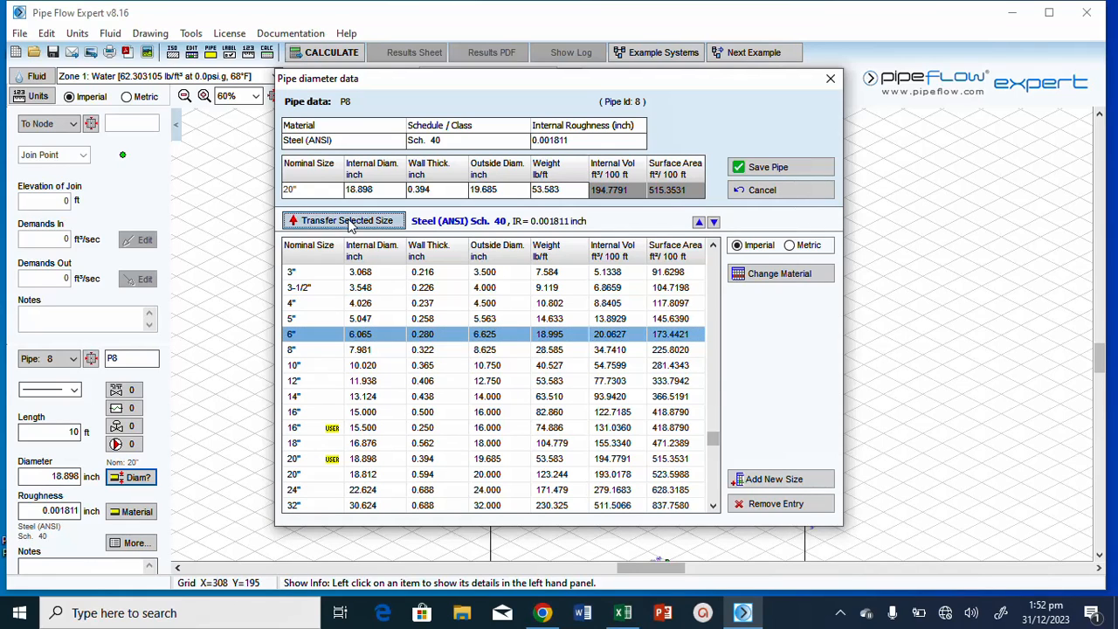
pyautogui.click(777, 167)
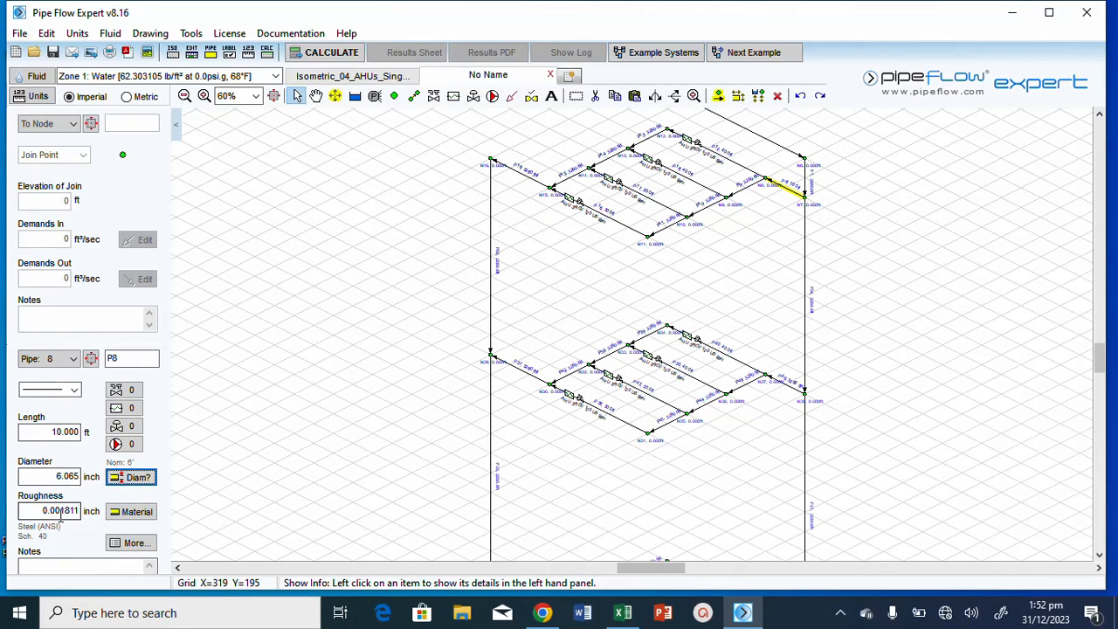
# Set pipe P8 as the default pipe so its values apply to newly drawn pipes
pyautogui.moveTo(790, 194)
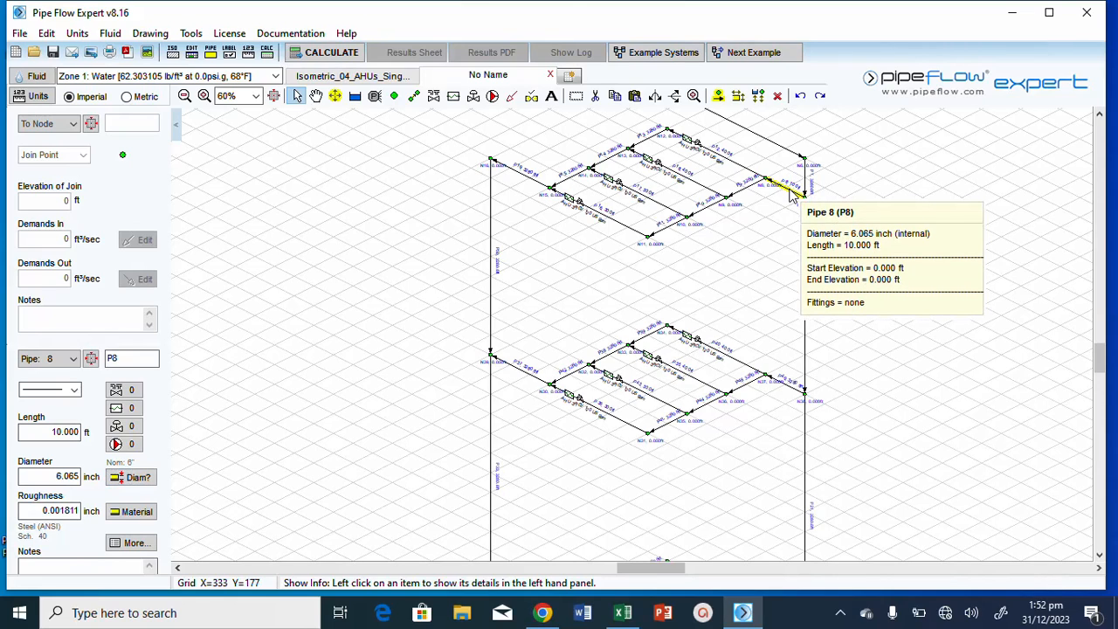
pyautogui.rightClick(790, 194)
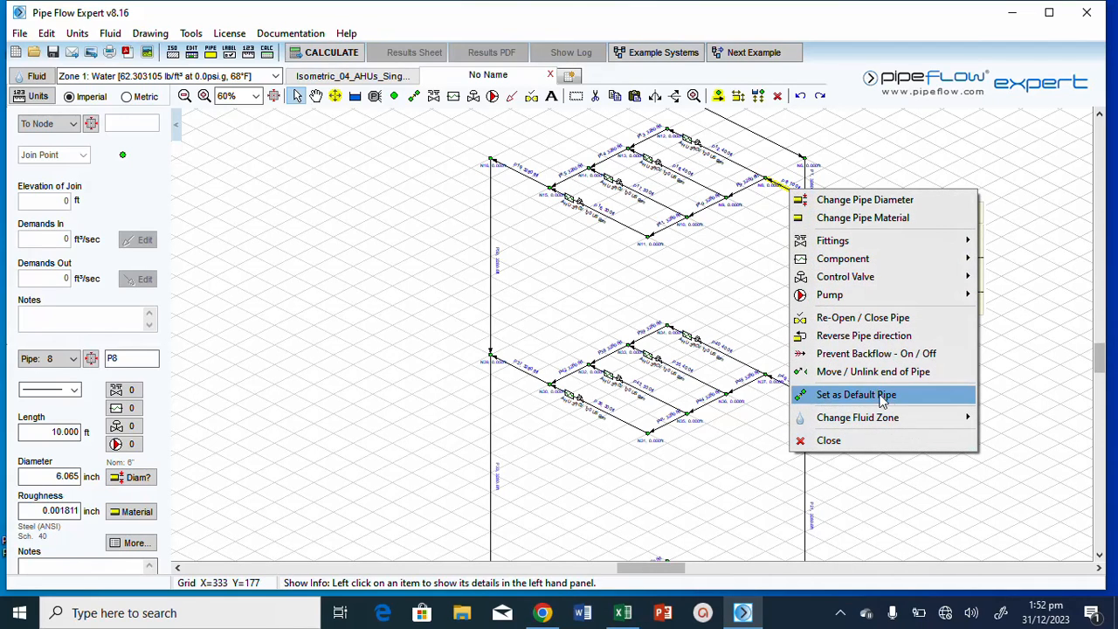
pyautogui.click(131, 543)
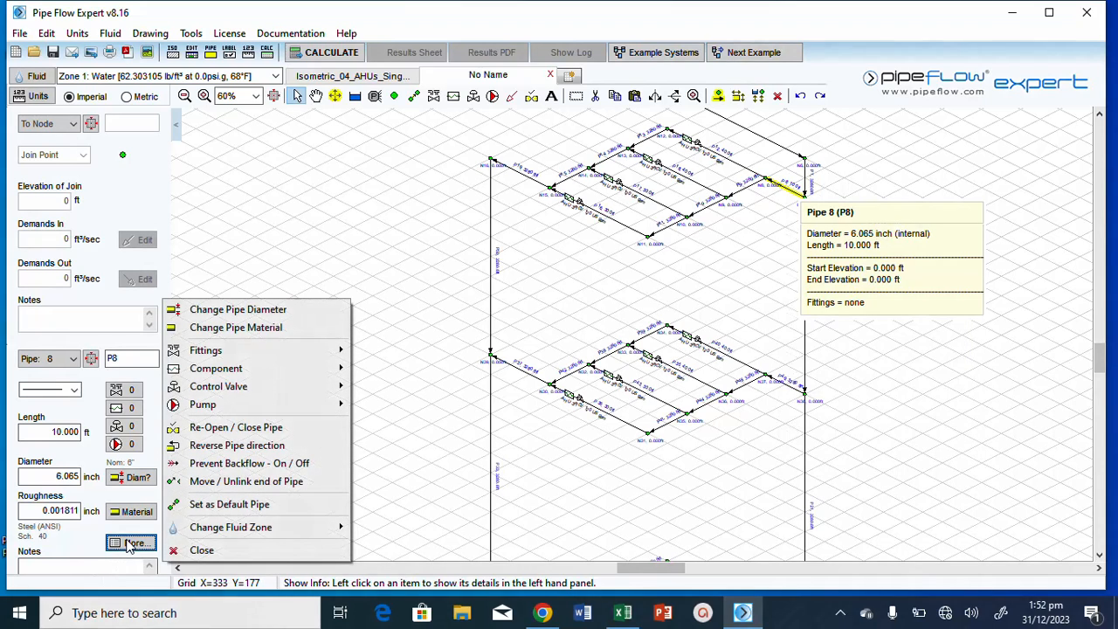
pyautogui.click(232, 505)
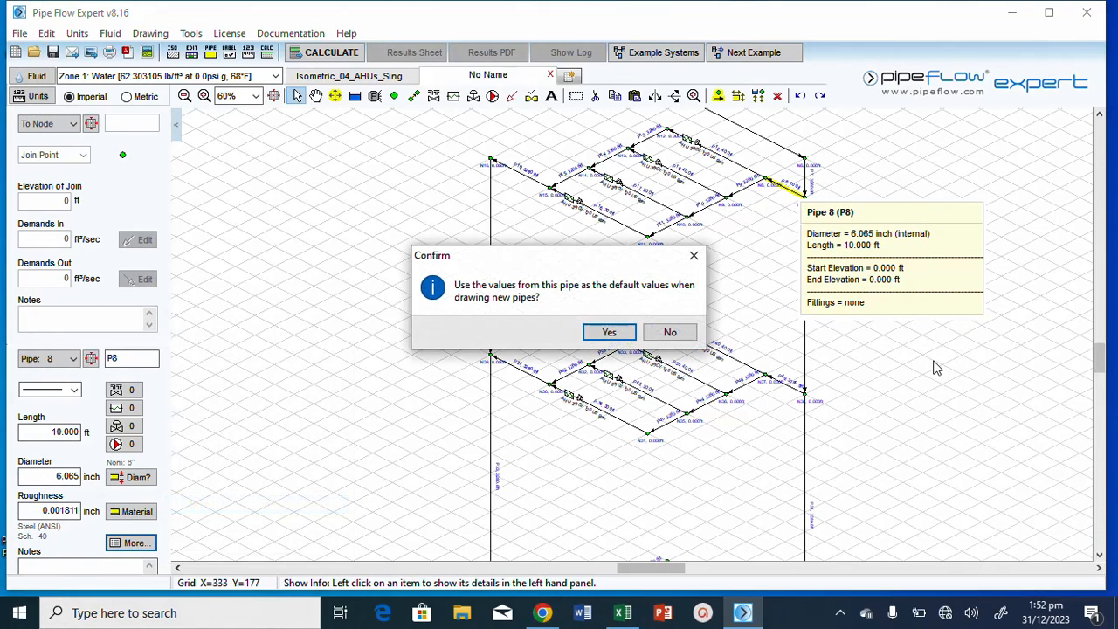
pyautogui.click(609, 334)
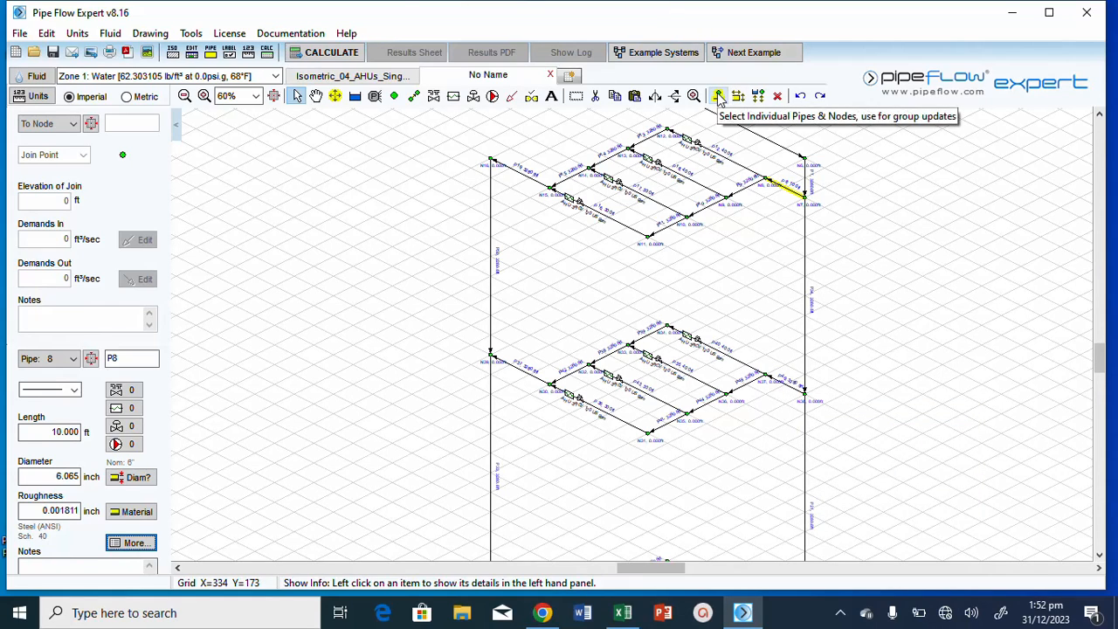
# Select the other inlet and outlet connecting pipes individually for a group update: P49, P28, P46, P37 and P19
pyautogui.click(718, 96)
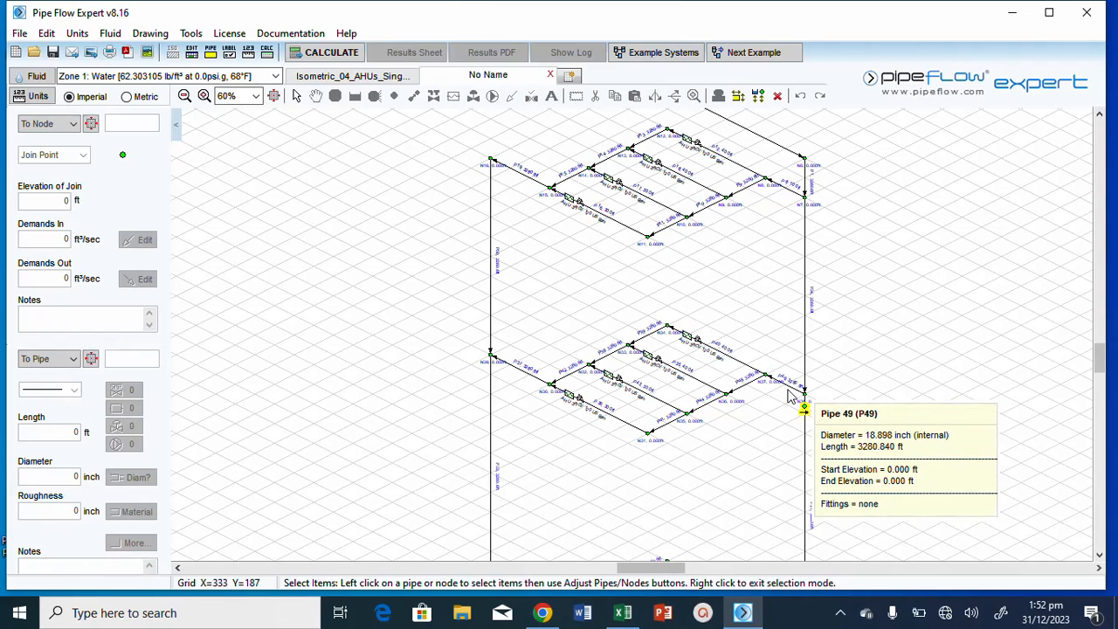
pyautogui.click(817, 402)
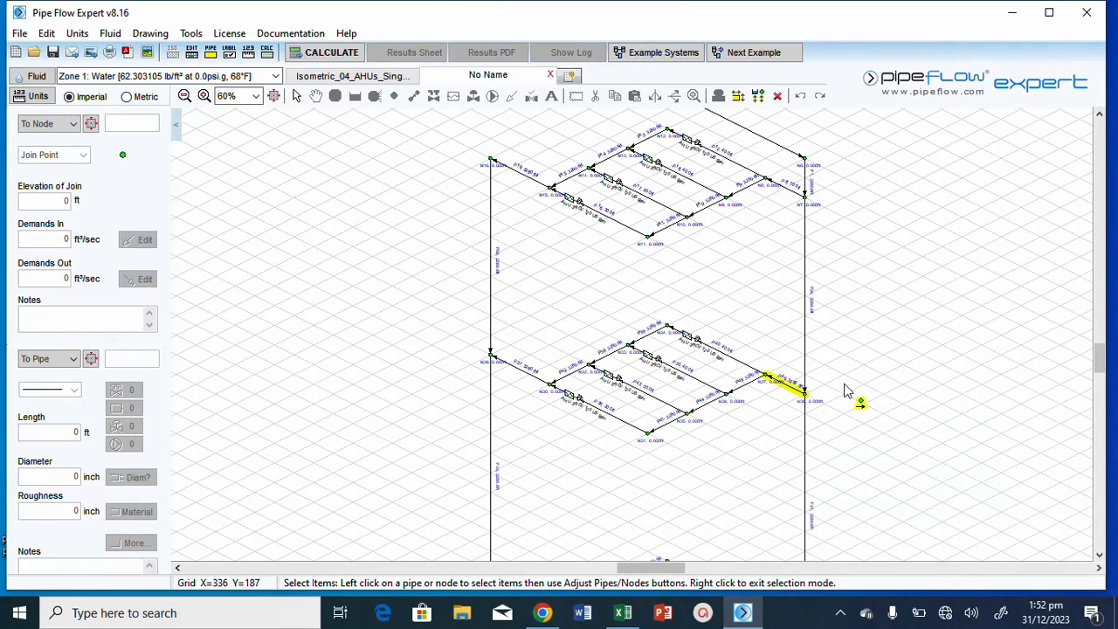
pyautogui.scroll(-5, 376, 135)
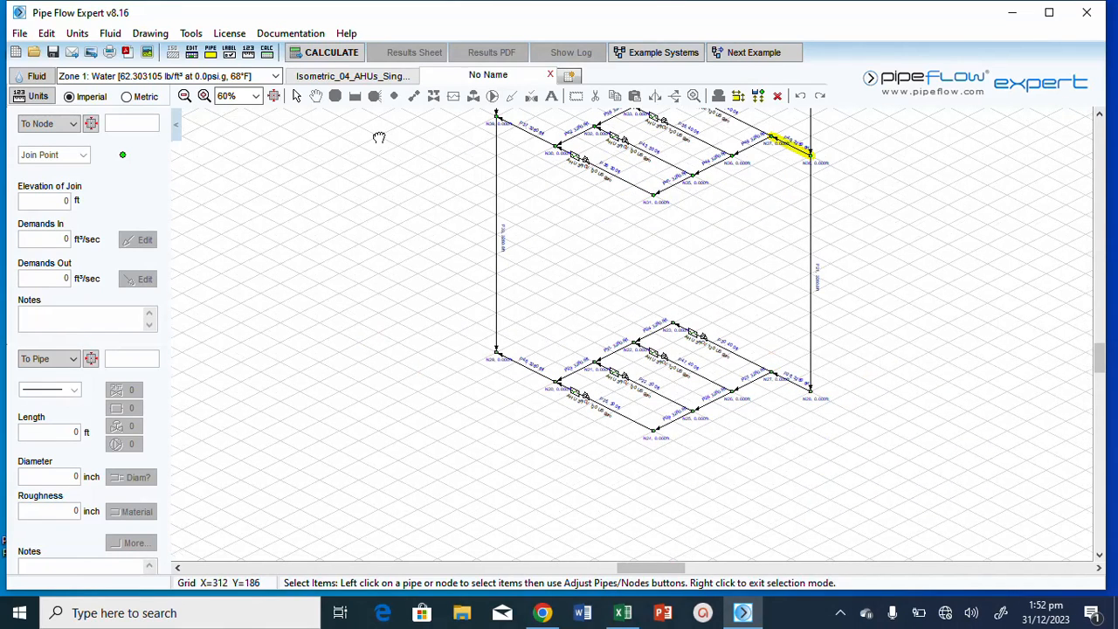
pyautogui.click(798, 378)
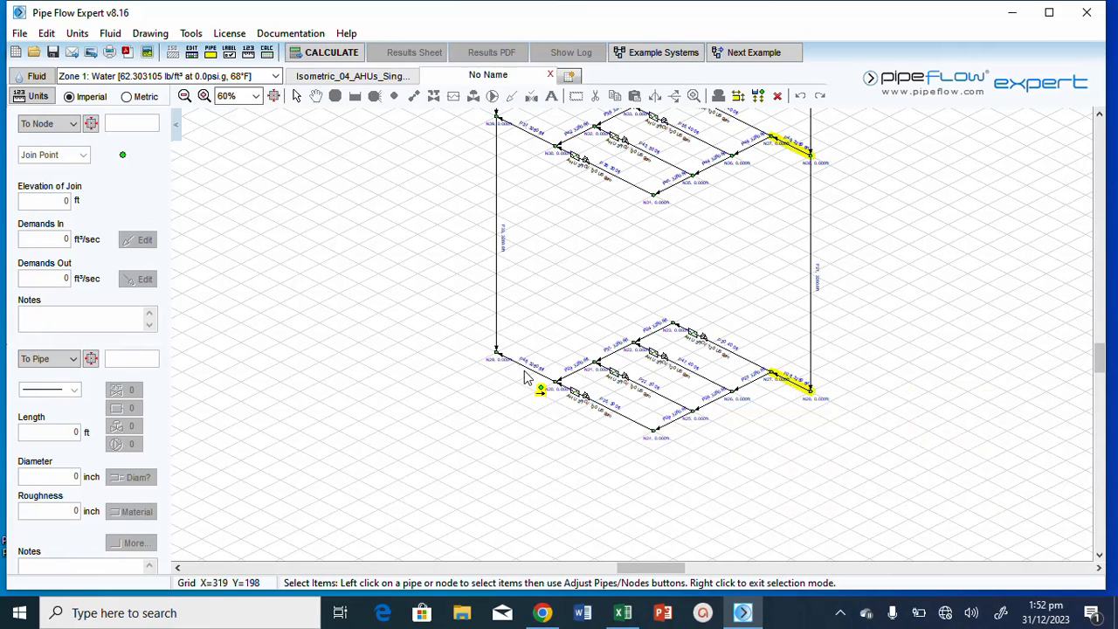
pyautogui.moveTo(531, 376)
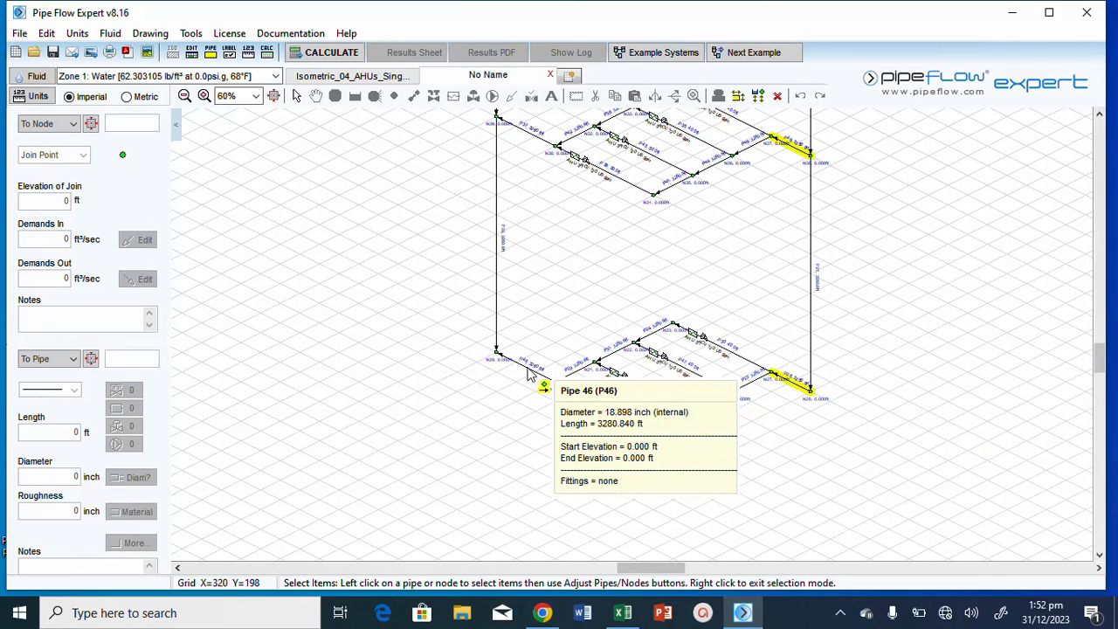
pyautogui.click(528, 374)
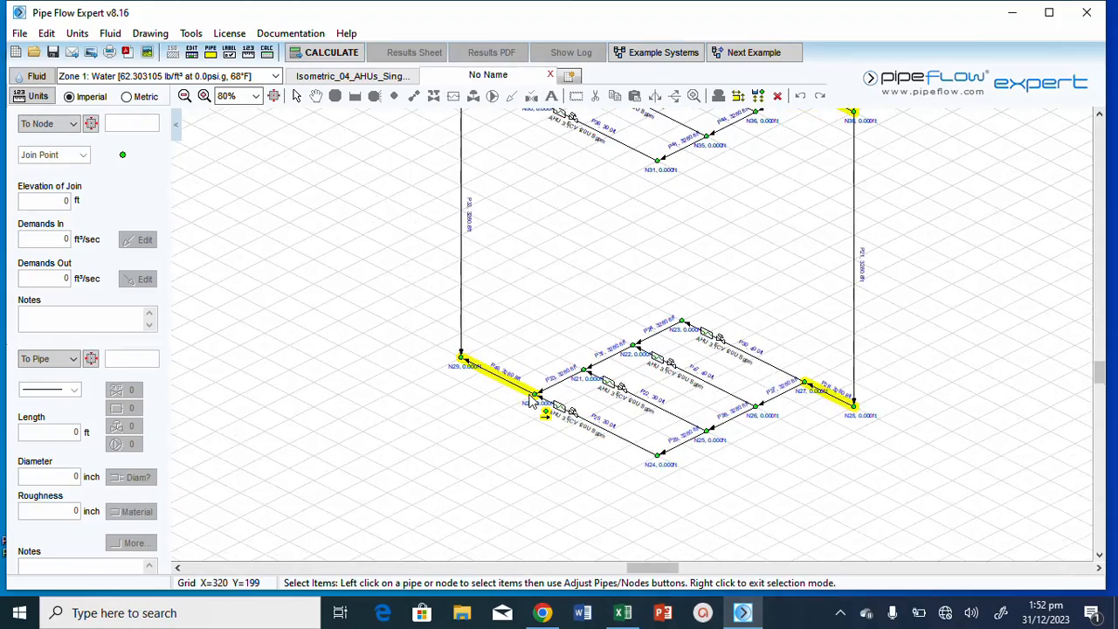
pyautogui.scroll(-4, 529, 400)
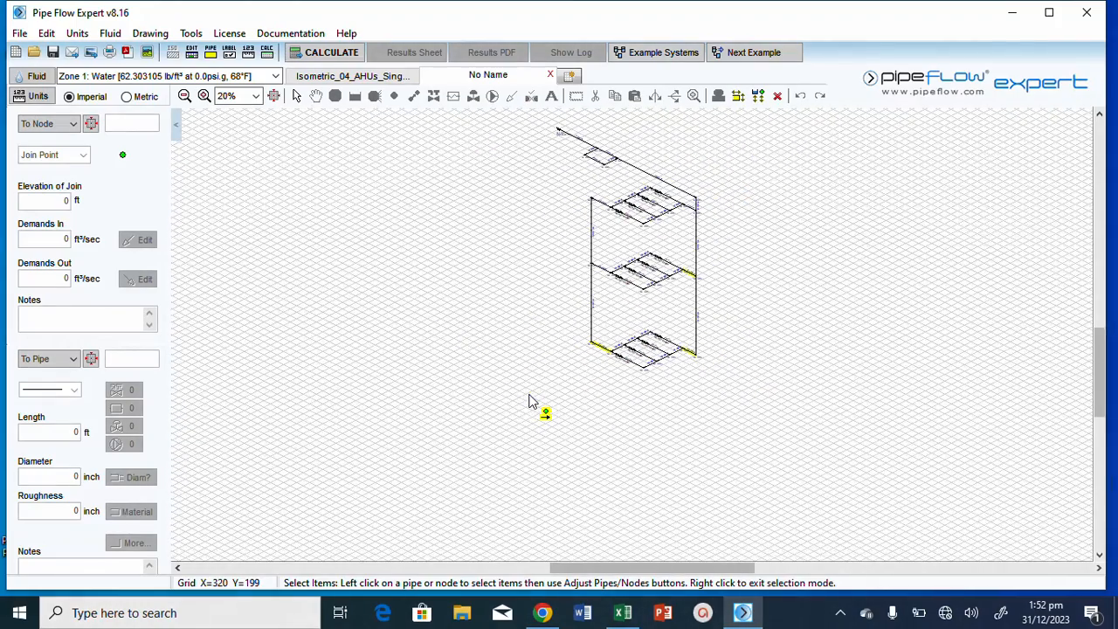
pyautogui.scroll(1, 681, 219)
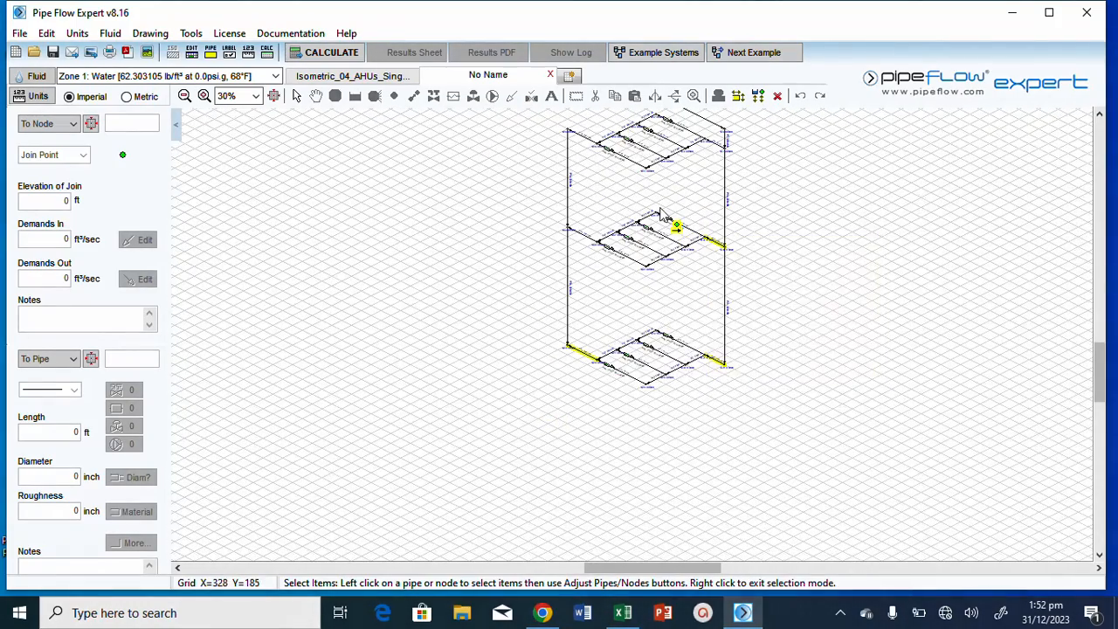
pyautogui.click(588, 242)
pyautogui.moveTo(581, 144)
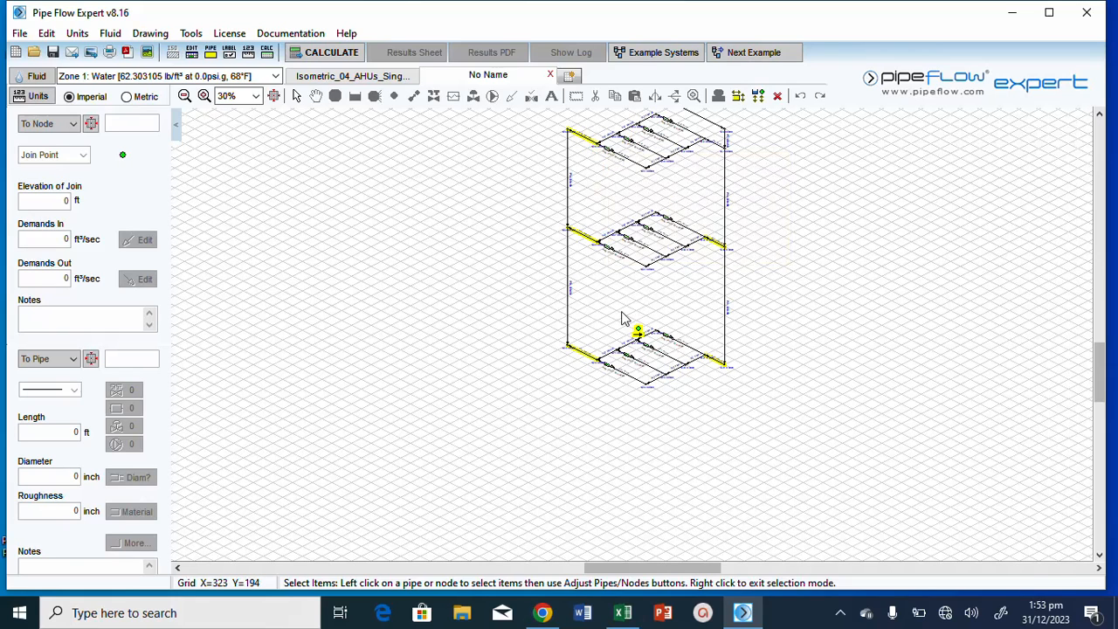
# Copy all default pipe data to the five selected connecting pipes, keeping them selected on return to the drawing
pyautogui.click(210, 51)
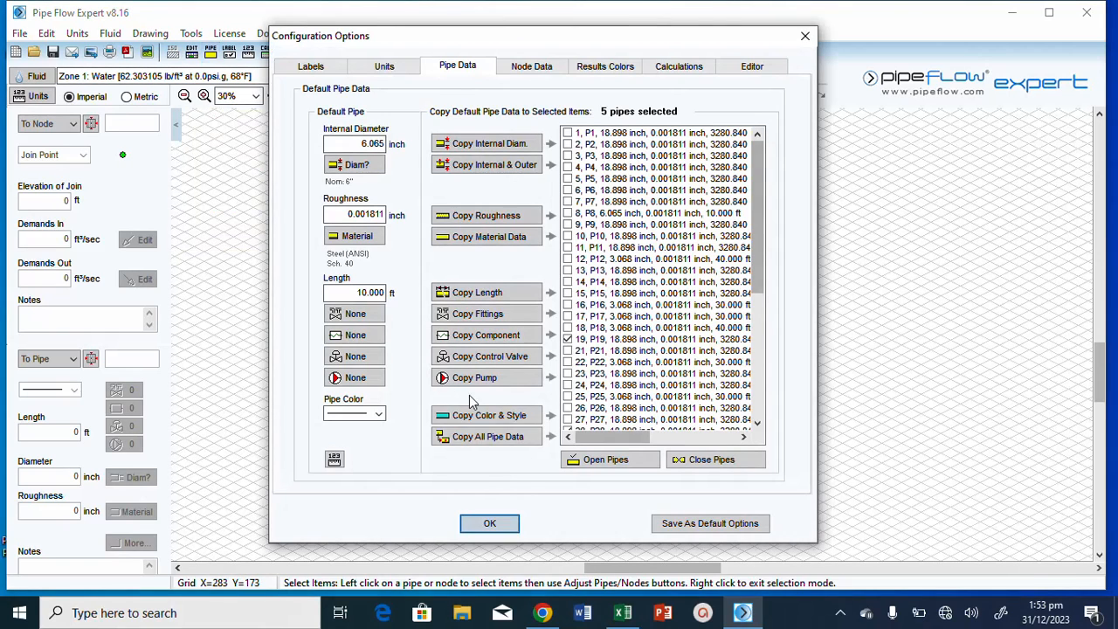
pyautogui.click(491, 440)
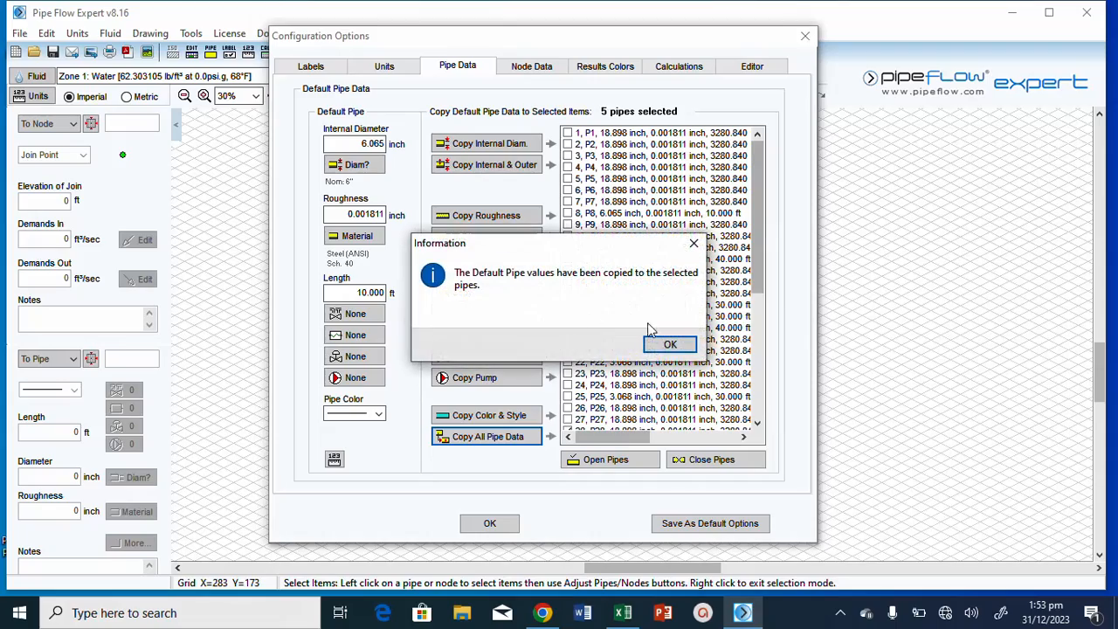
pyautogui.click(671, 344)
pyautogui.click(489, 524)
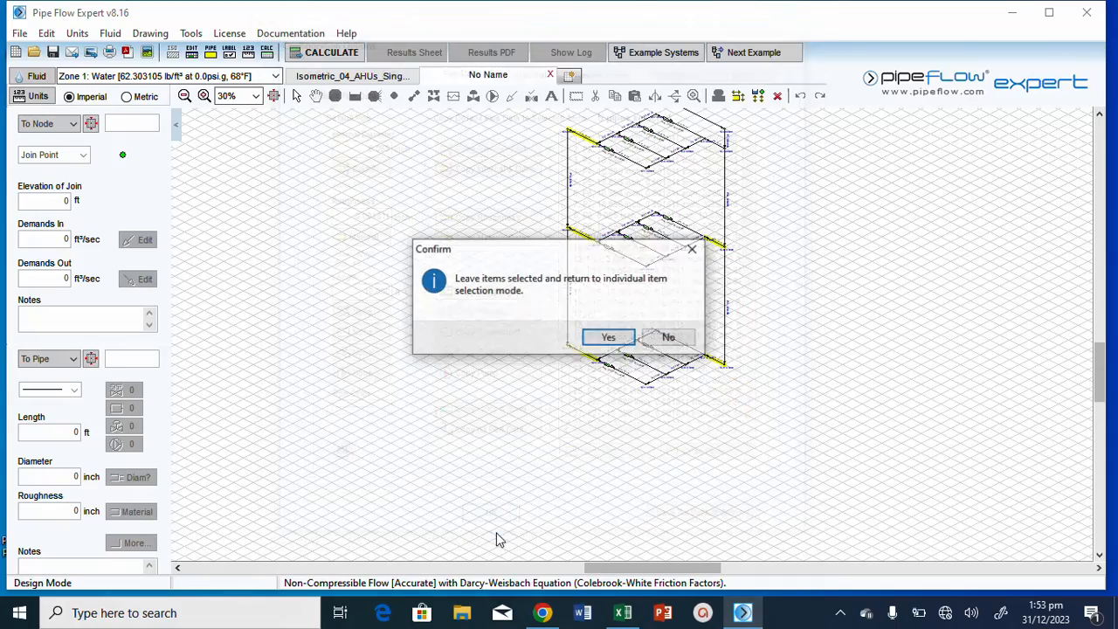
pyautogui.click(622, 345)
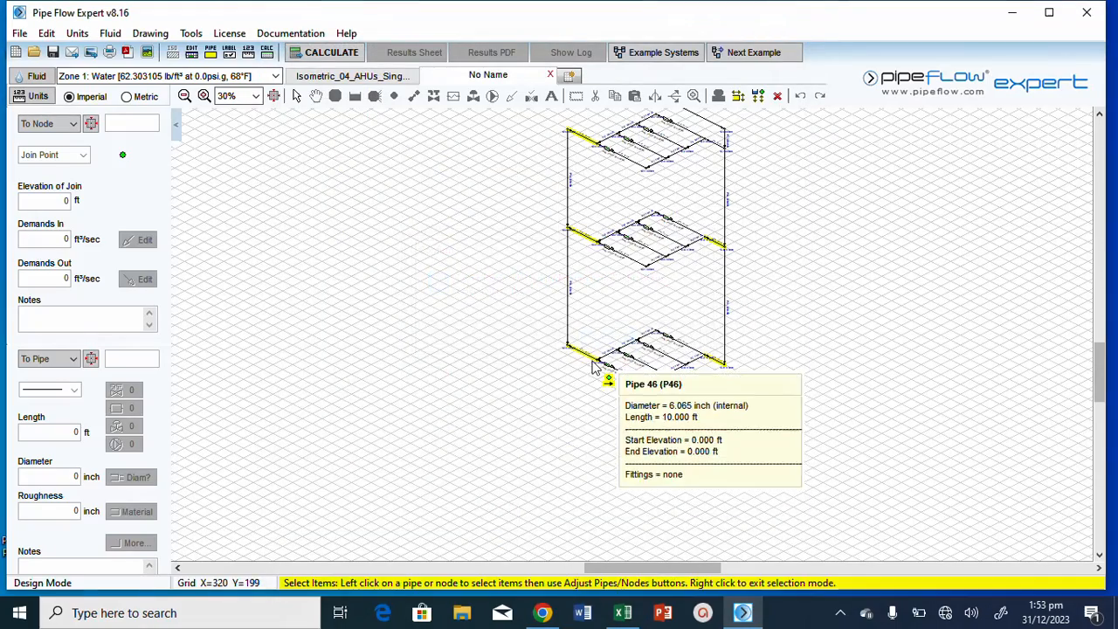
# Leave the item selection mode and check the length and diameter of outlet pipes P46 and P37
pyautogui.scroll(-2, 598, 371)
pyautogui.scroll(2, 590, 368)
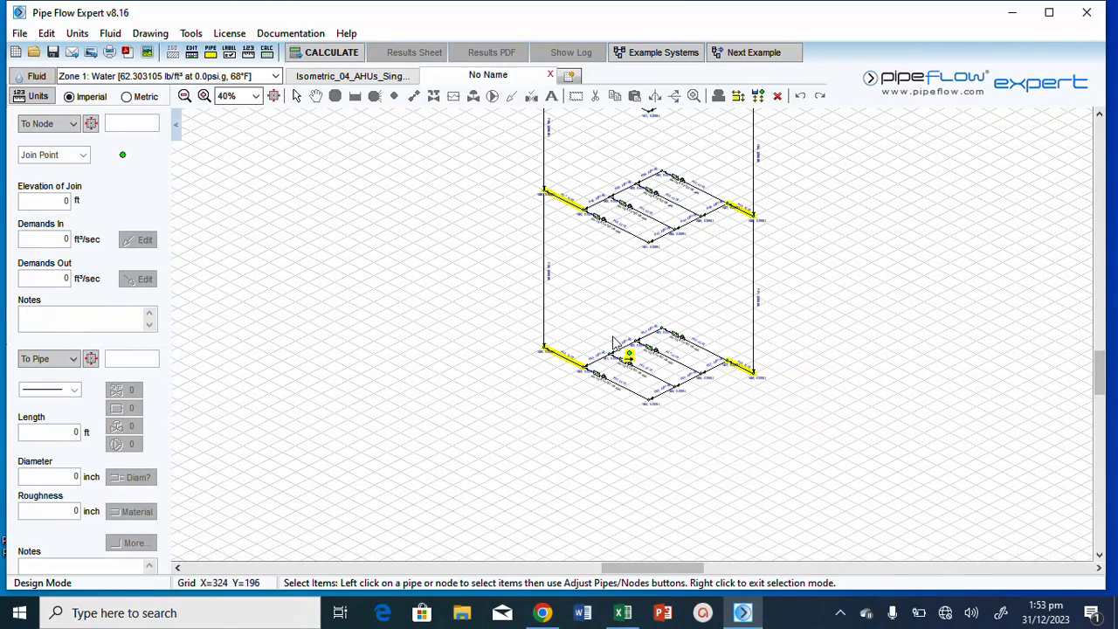
pyautogui.click(297, 96)
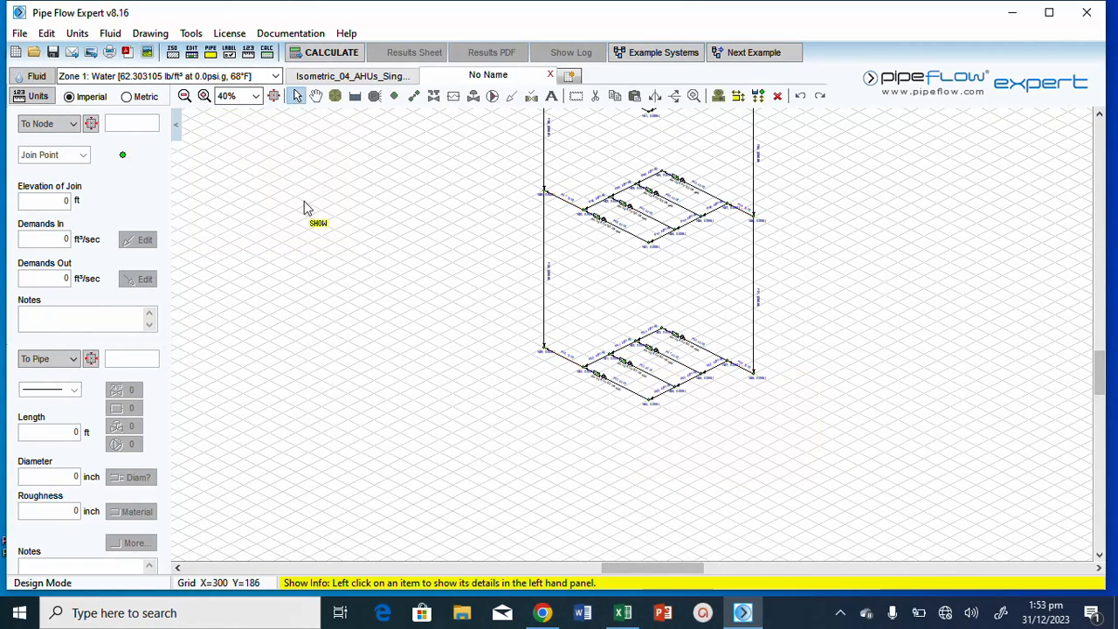
pyautogui.click(574, 370)
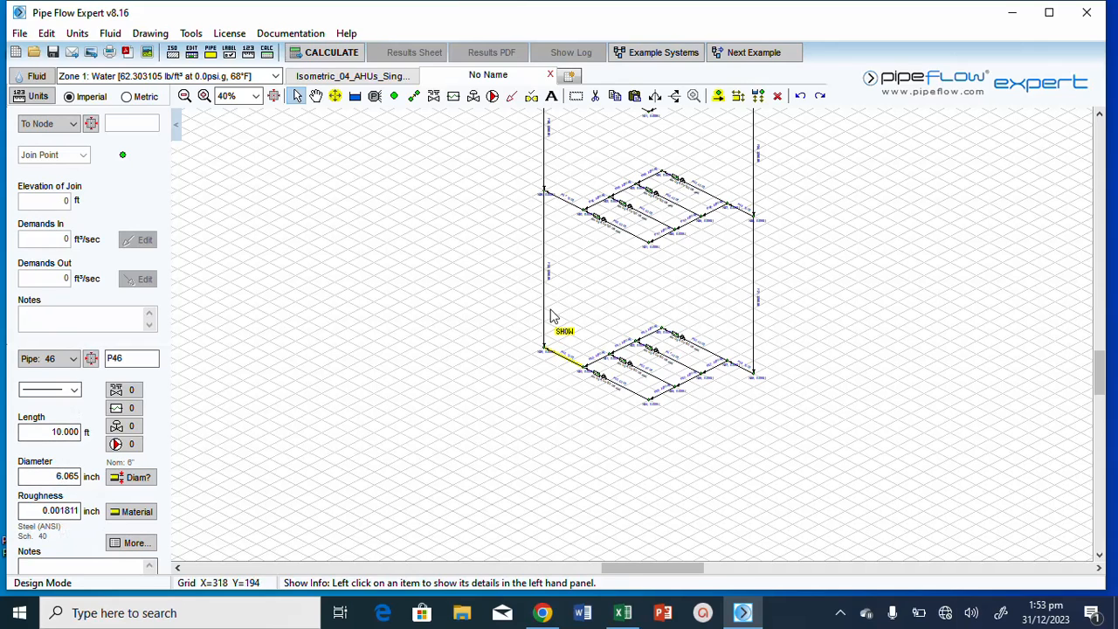
pyautogui.click(570, 210)
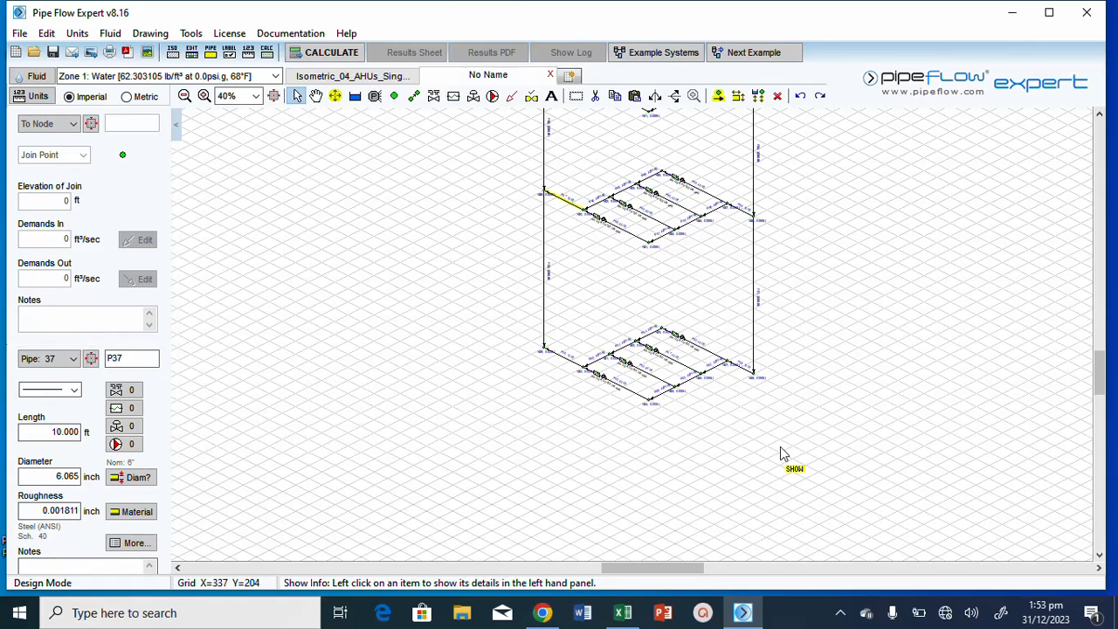
pyautogui.click(841, 619)
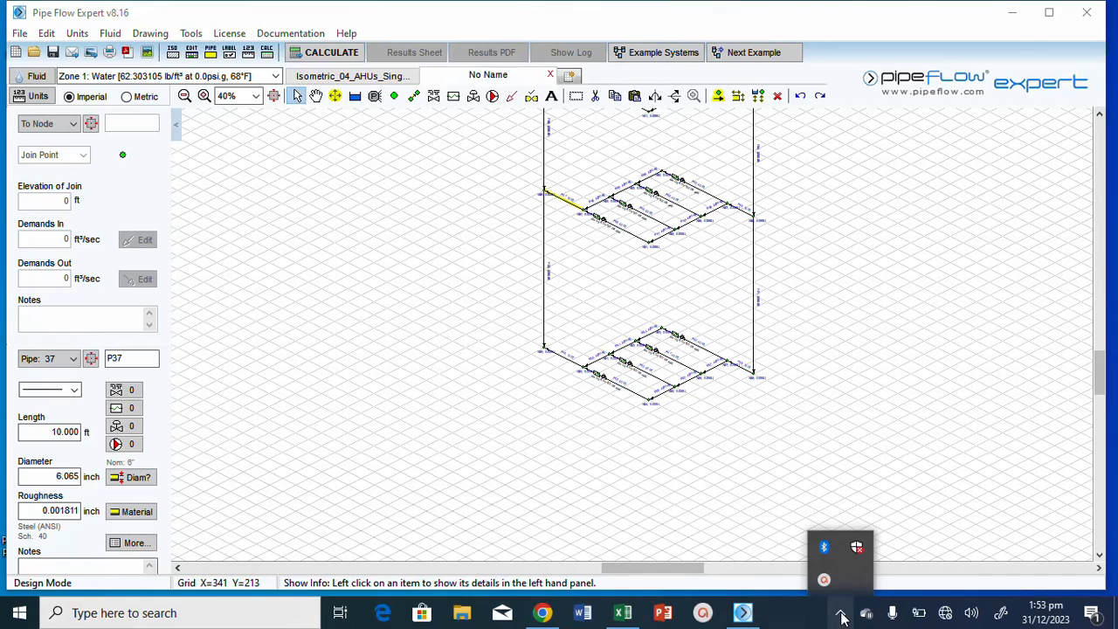
pyautogui.click(824, 579)
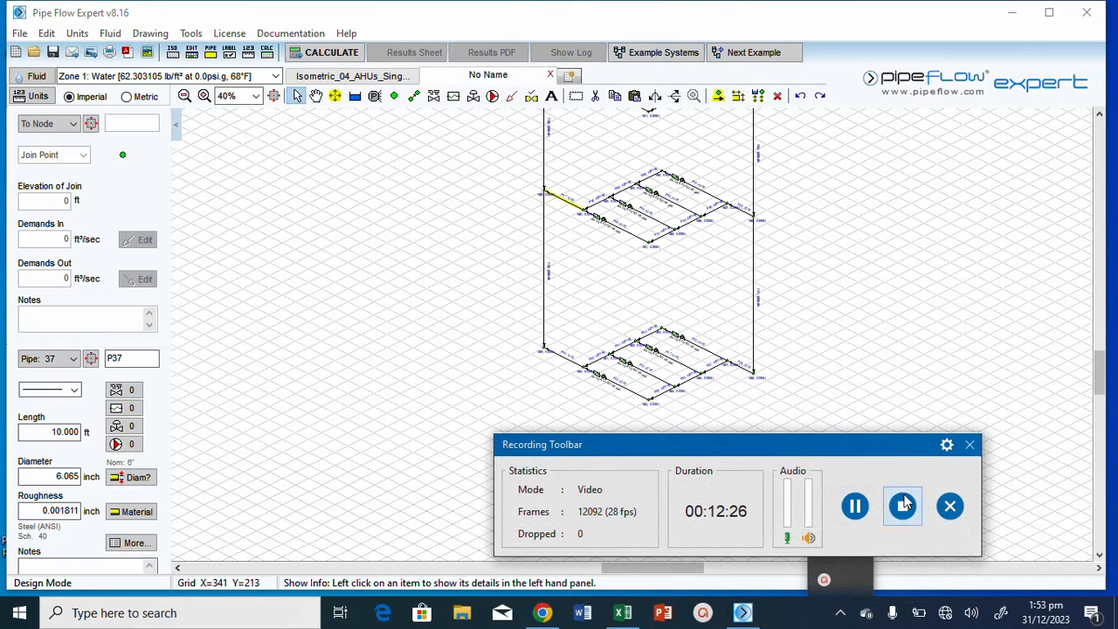